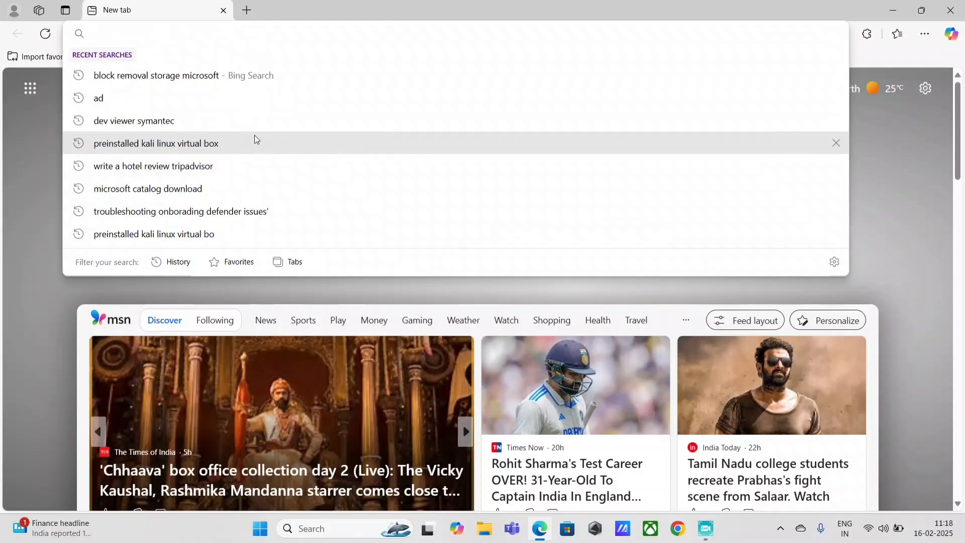
Try opening USB Drive (D:) in File Explorer and dismiss the access-denied error
left_click(481, 534)
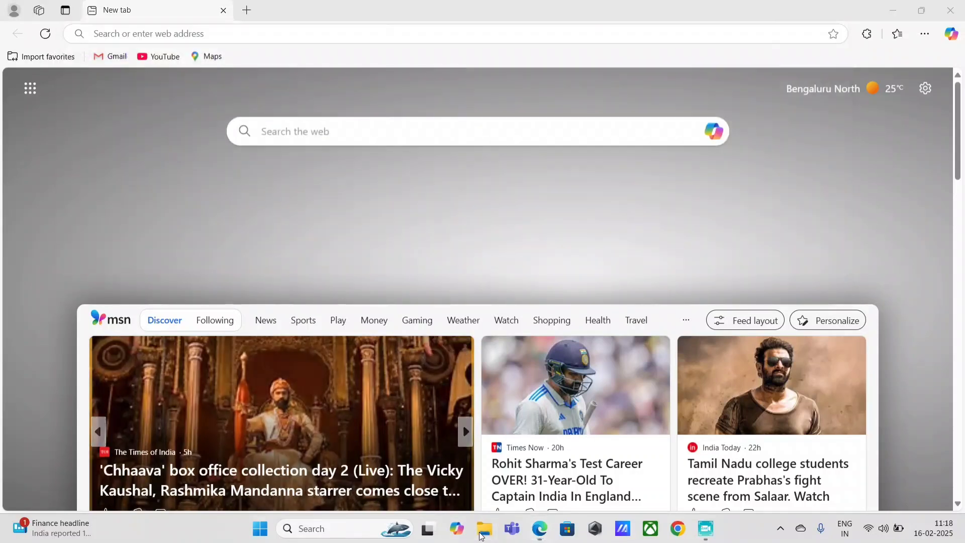
left_click(66, 463)
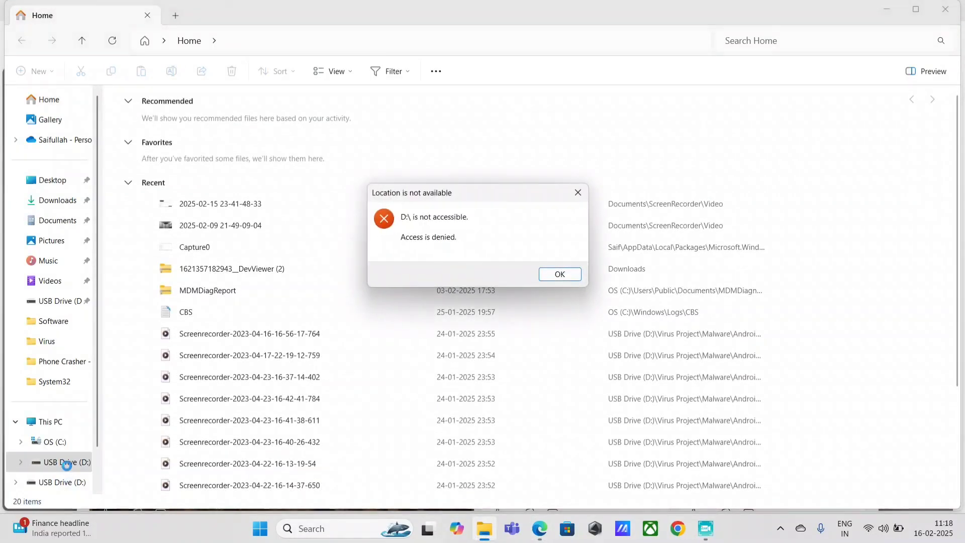
left_click(559, 274)
Search Start for the Access work or school settings, correcting the query along the way
key("super")
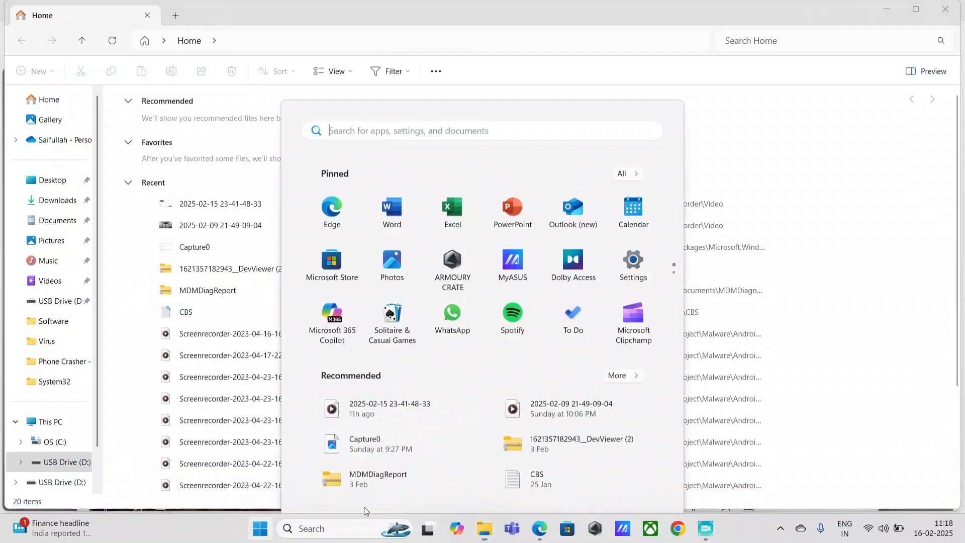
type("a")
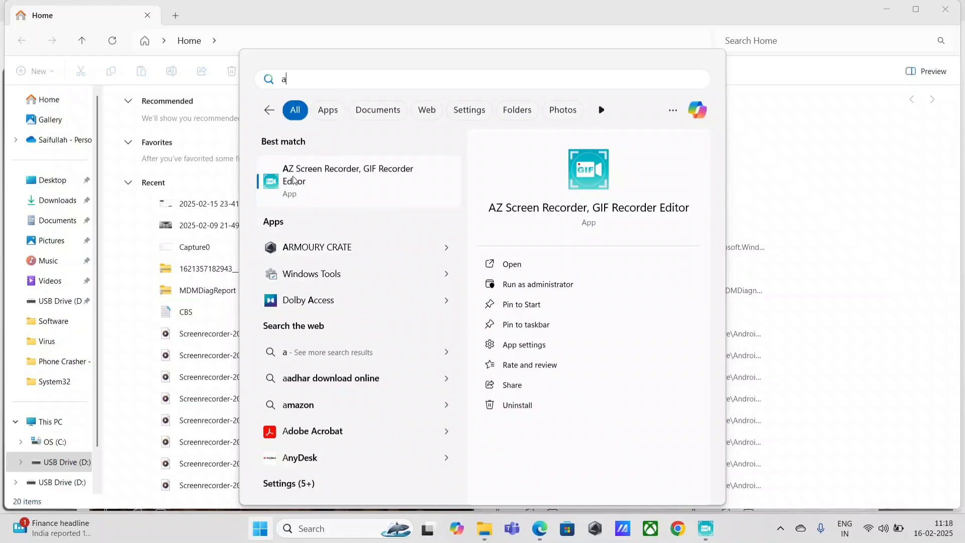
key("BackSpace")
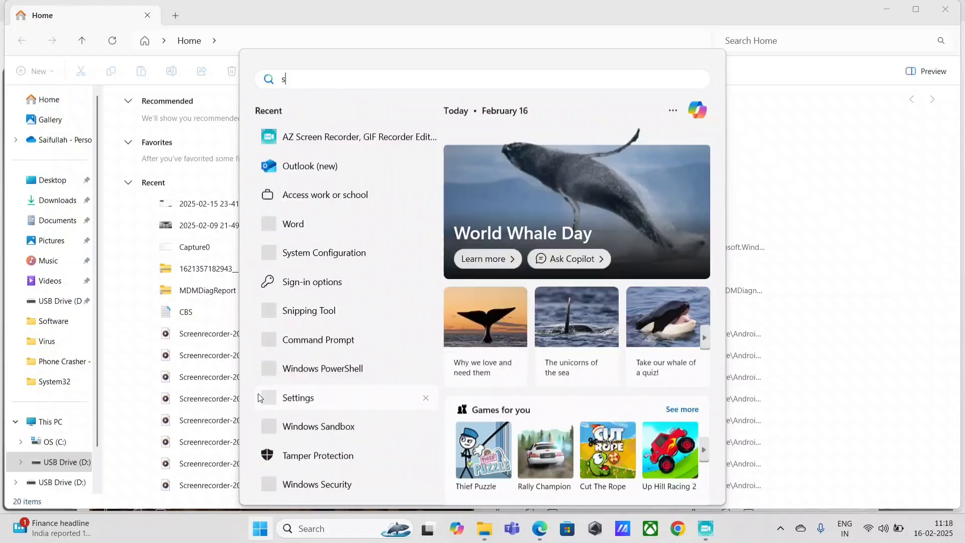
type("secu")
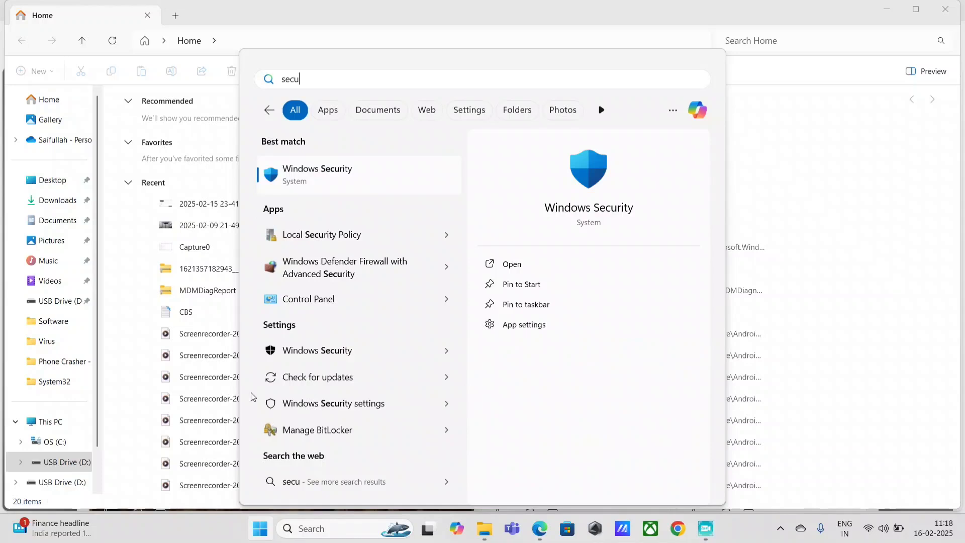
key("BackSpace")
key("BackSpace")
key("BackSpace")
key("BackSpace")
Open Access work or school, show the work account's management info, and start a Sync
type("acc")
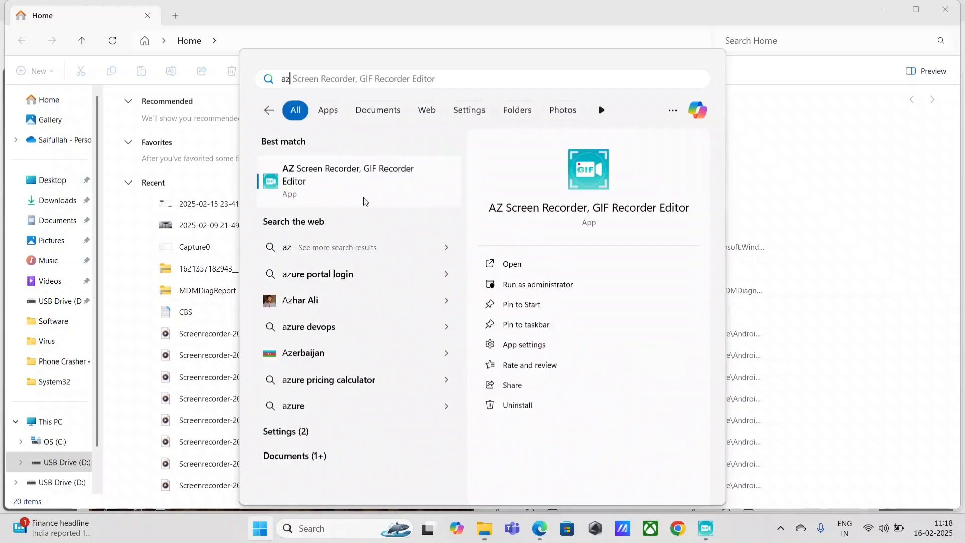
left_click(369, 174)
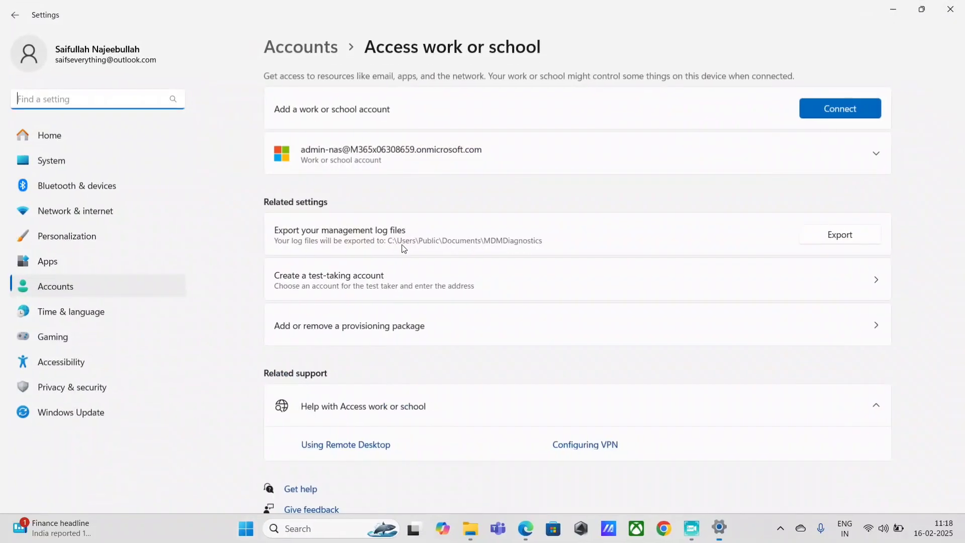
left_click(822, 191)
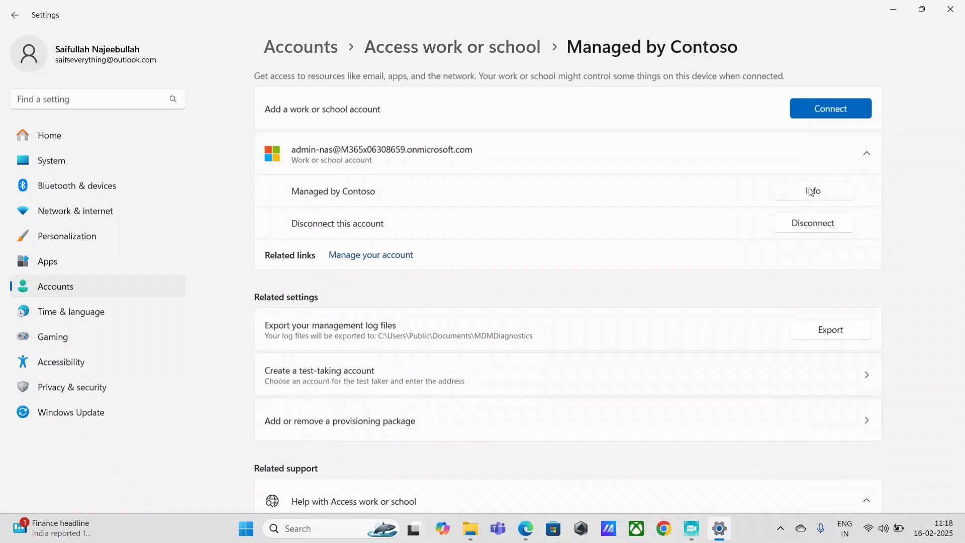
left_click(308, 467)
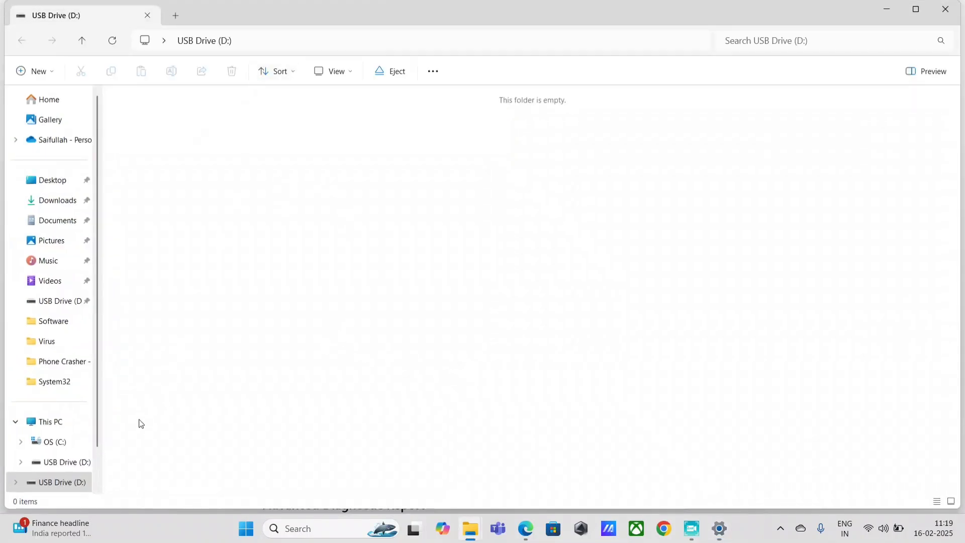
Open the second USB Drive (D:), then launch DevViewer maximized
left_click(76, 483)
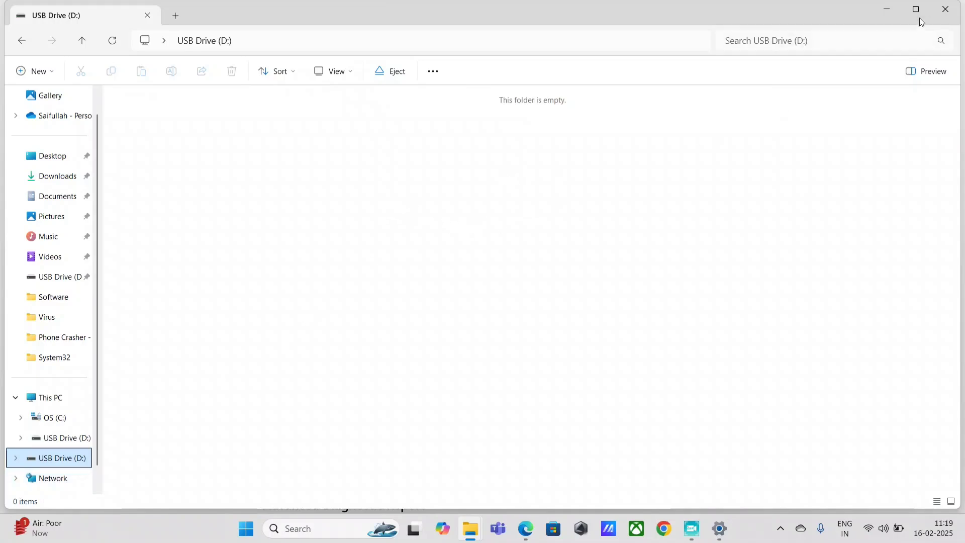
key("super")
type("dev")
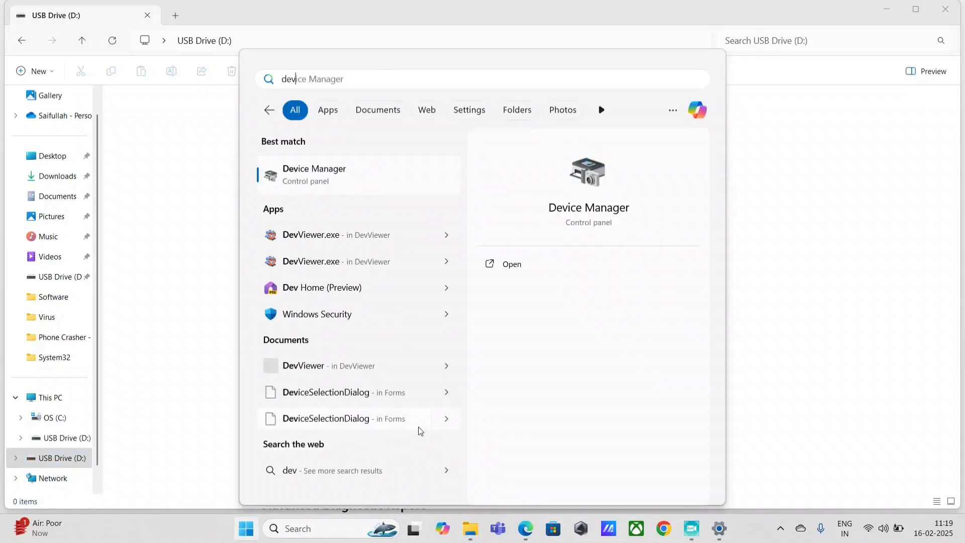
left_click(326, 244)
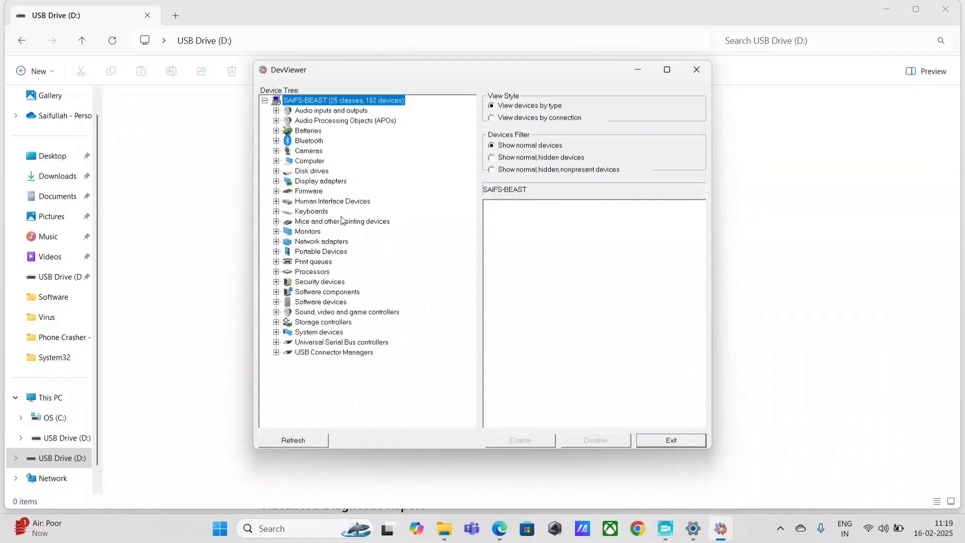
left_click(668, 70)
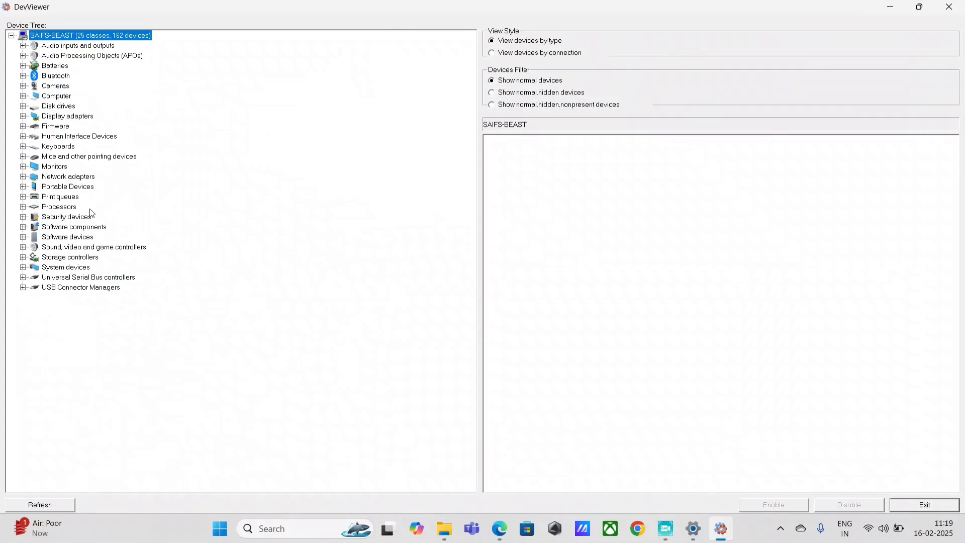
left_click(23, 106)
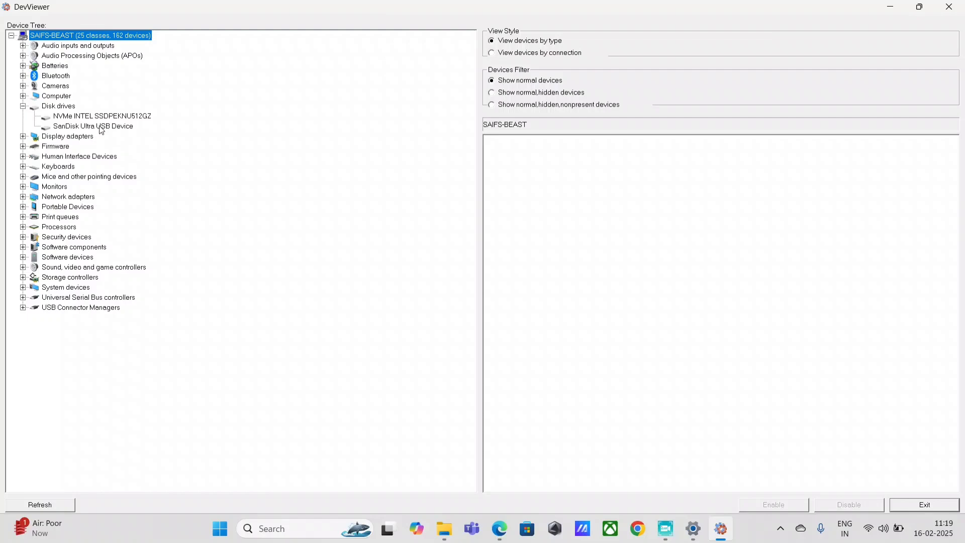
left_click(100, 127)
right_click(563, 164)
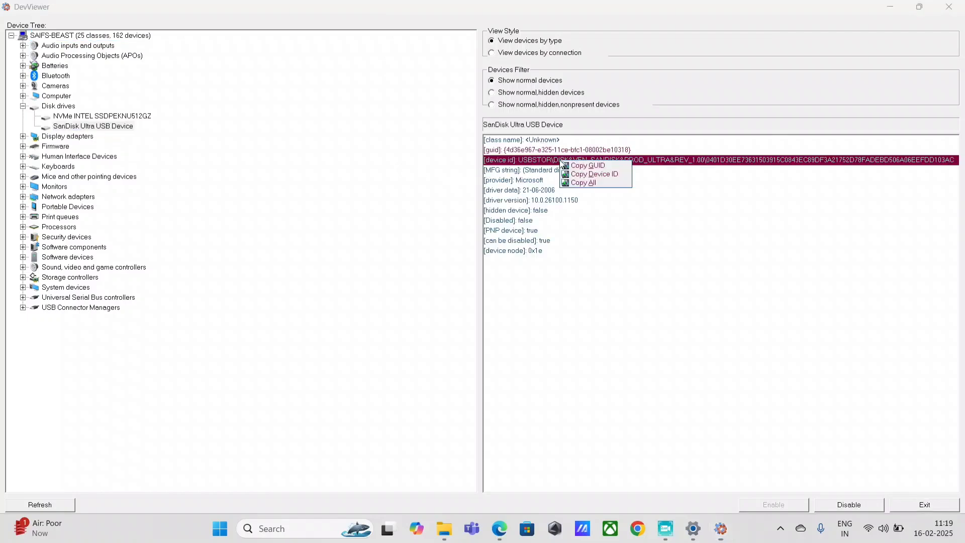
left_click(578, 172)
key("super")
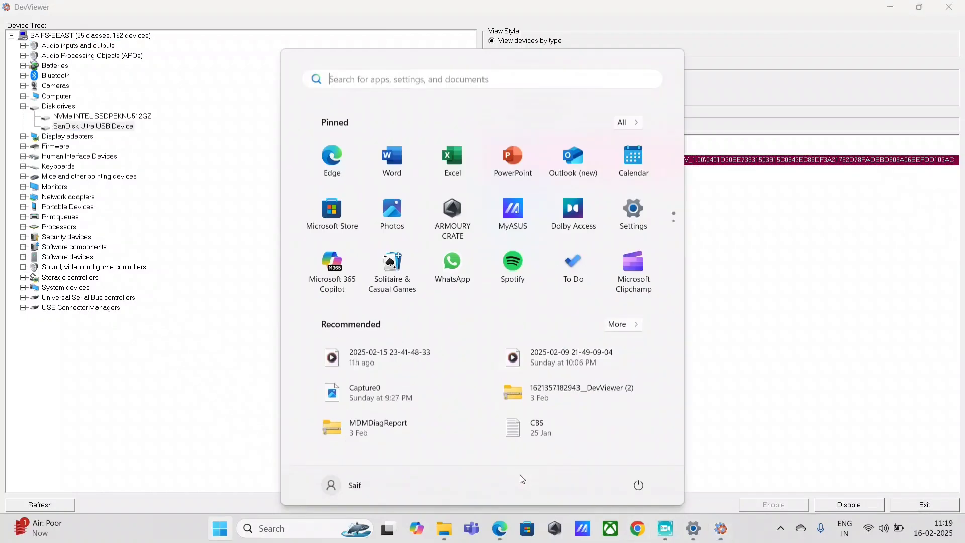
Launch Word, briefly open the existing Device ID document, and close it
type("word")
left_click(323, 177)
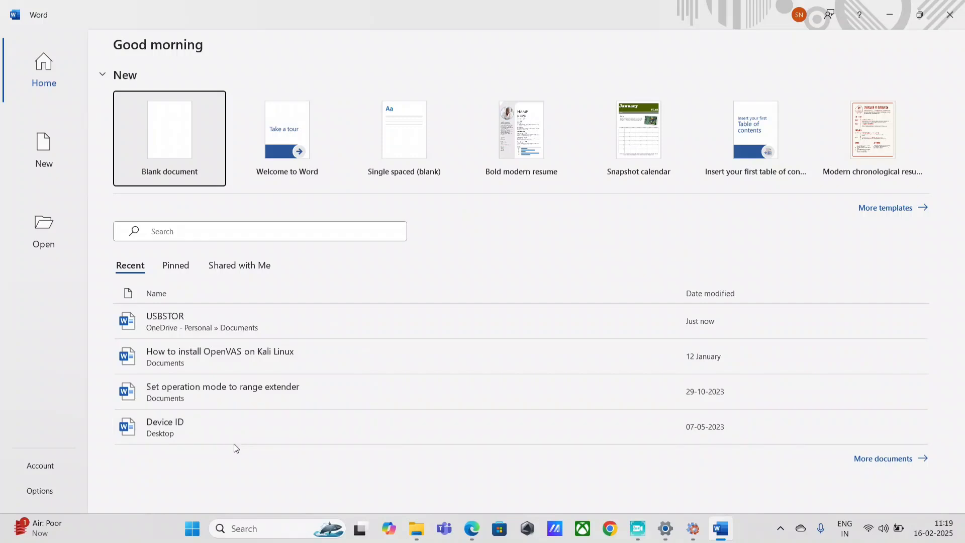
left_click(194, 424)
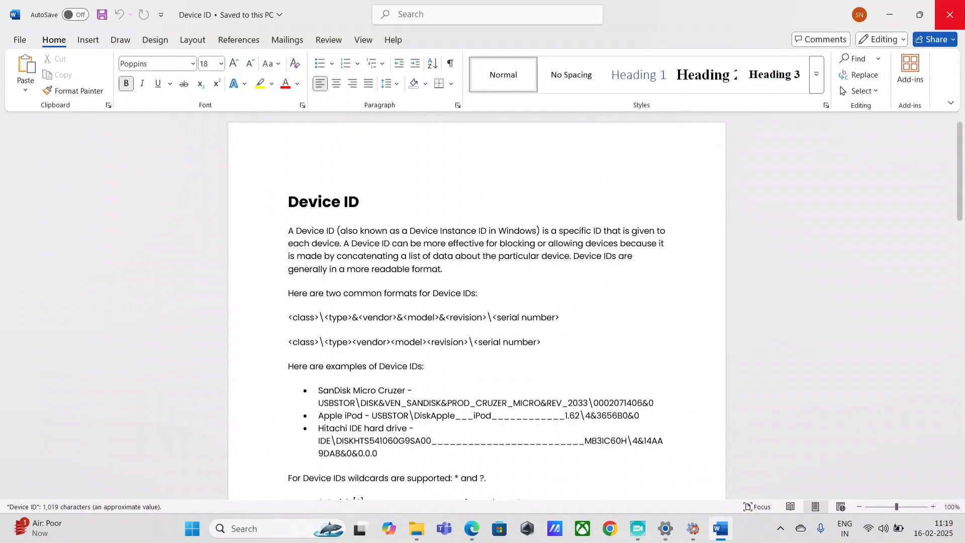
left_click(950, 14)
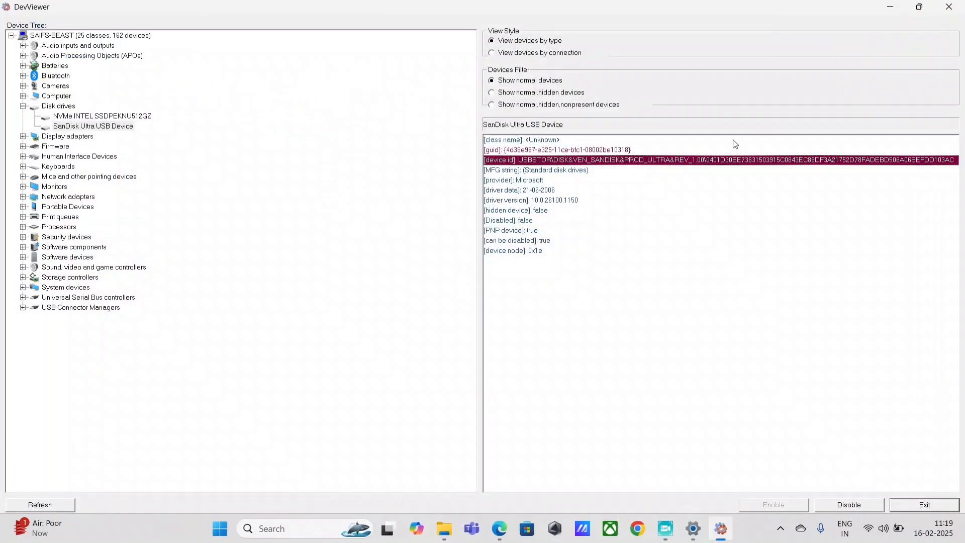
Start a new blank Word document and paste the SanDisk device ID
key("super")
type("wo")
left_click(306, 183)
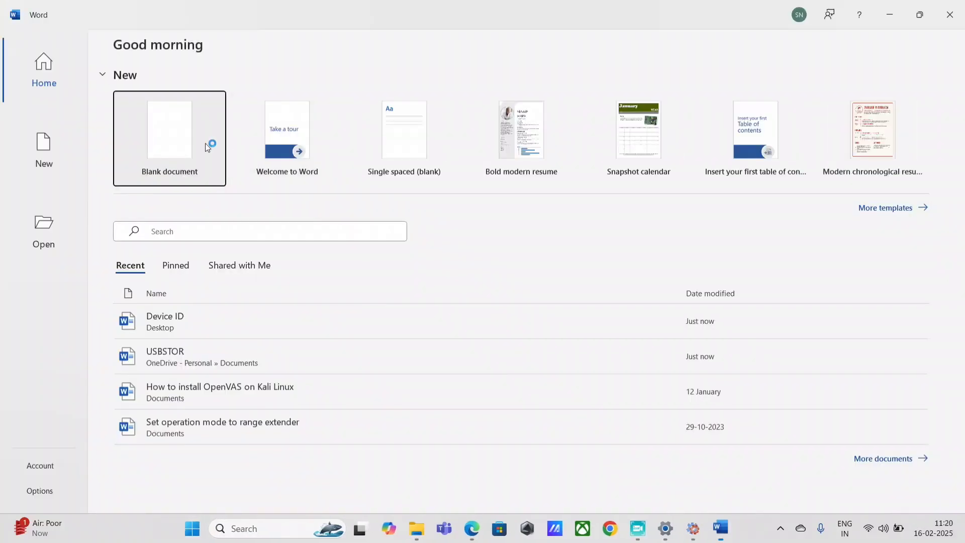
left_click(205, 144)
key("ctrl+v")
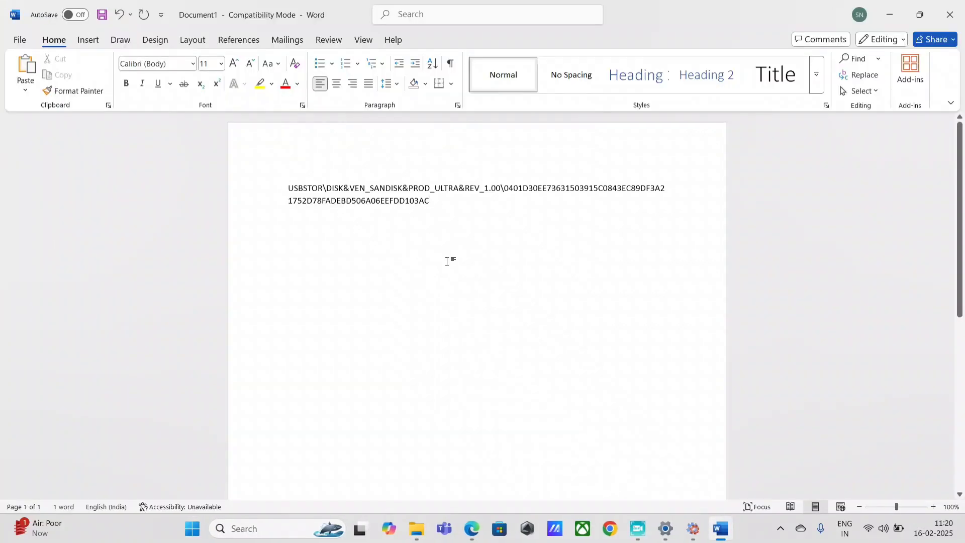
key("Return")
key("Return")
key("Return")
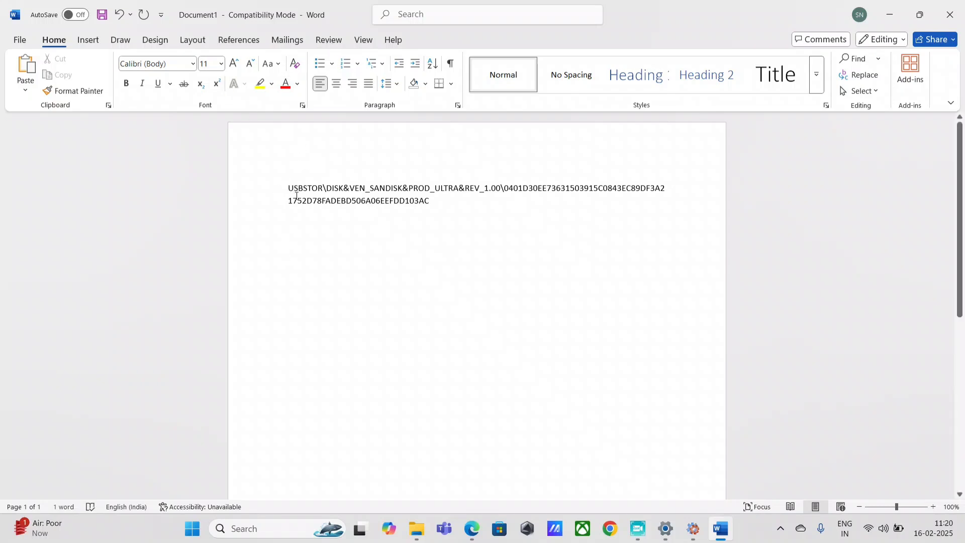
Add a 'SANDISK -' label above the pasted ID, with blank lines below
key("ctrl+Home")
key("Return")
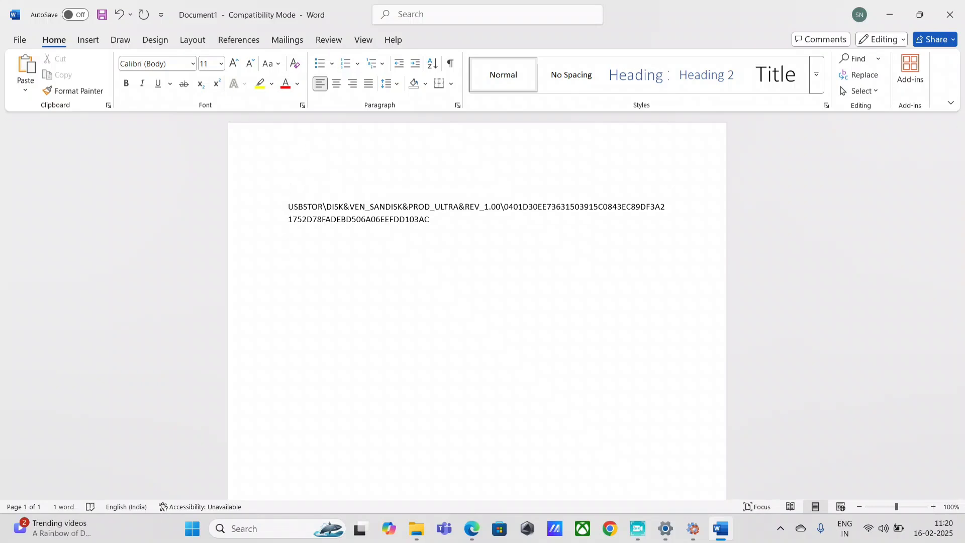
type("SANDISK")
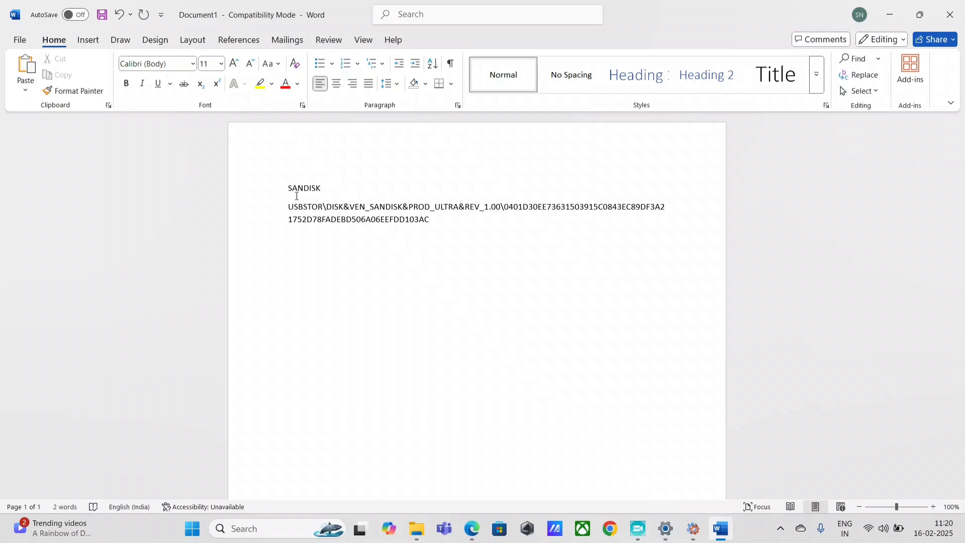
type(" -")
key("Return")
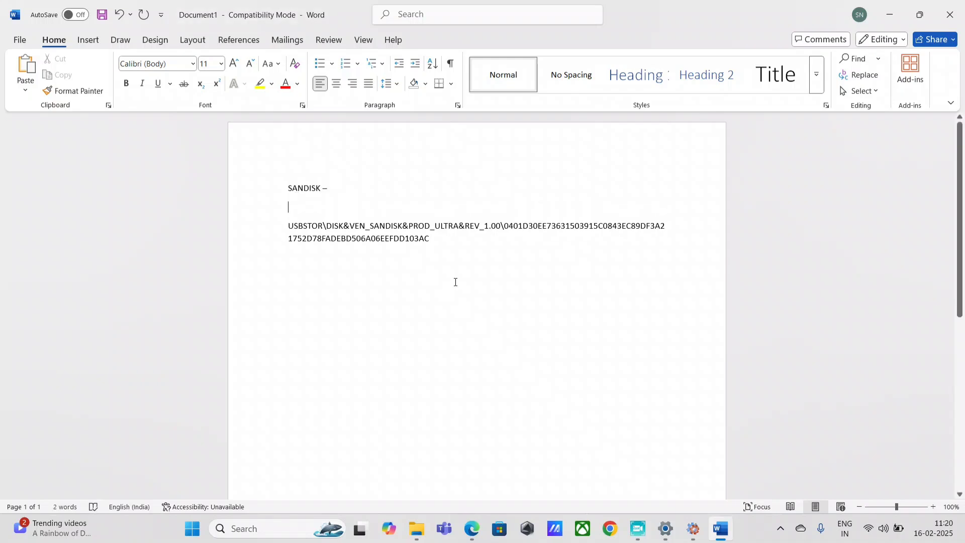
key("Return")
key("Return")
left_click_drag(430, 238, 264, 226)
left_click(433, 273)
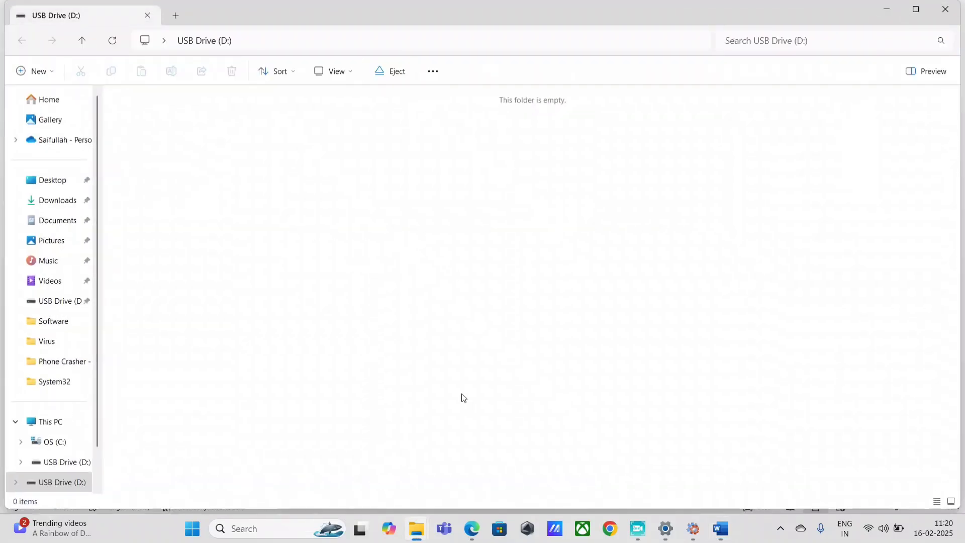
left_click(693, 529)
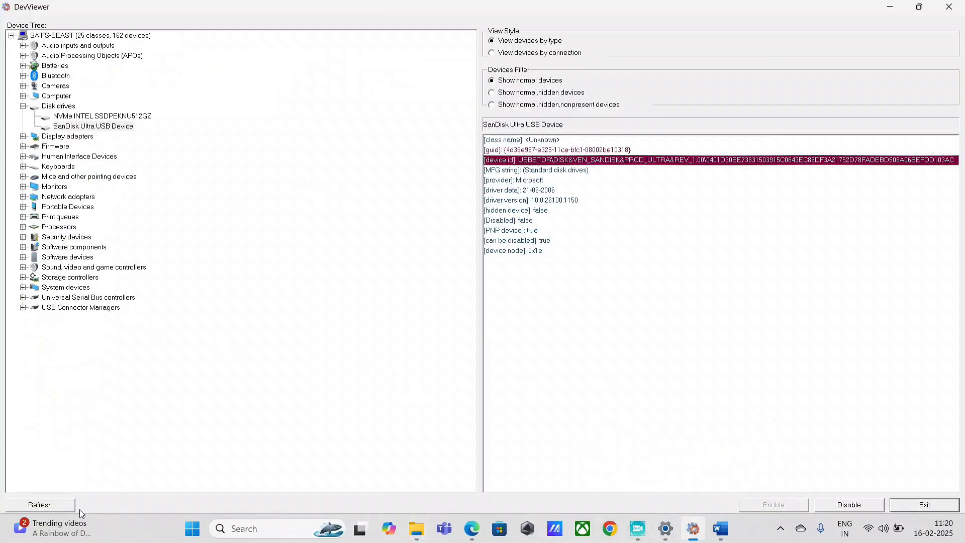
left_click(65, 505)
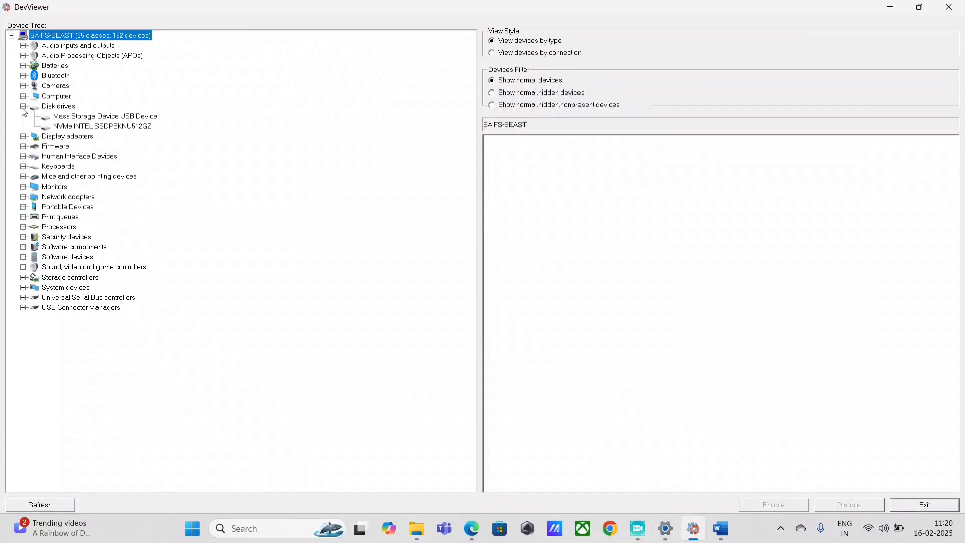
left_click(49, 114)
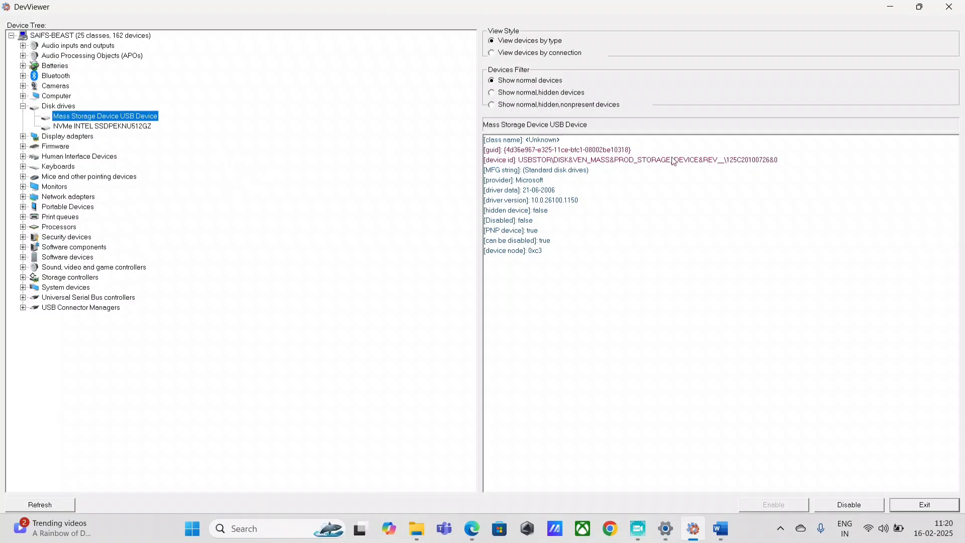
left_click(608, 160)
right_click(608, 160)
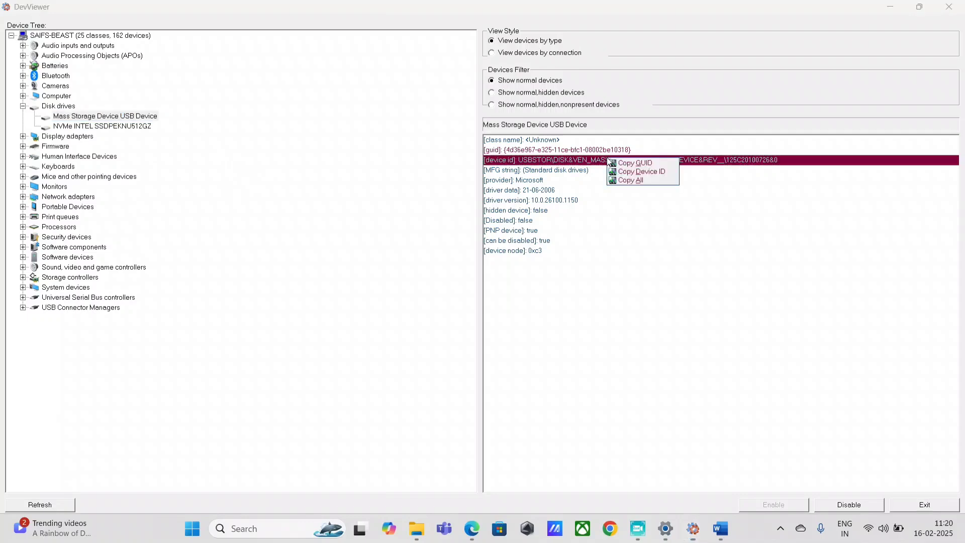
left_click(648, 172)
left_click(721, 528)
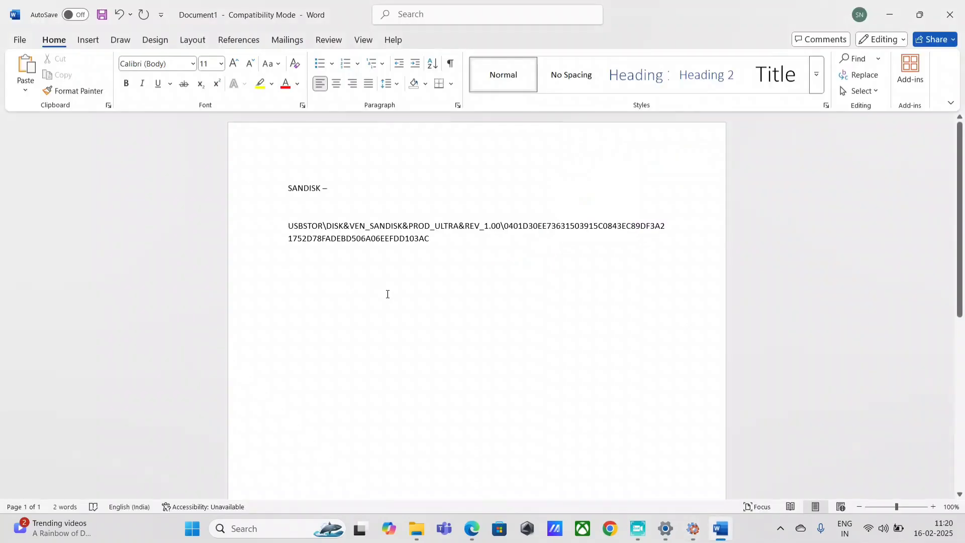
Paste the mass-storage device ID below the SanDisk ID and check USB Drive (D:)
key("ctrl+v")
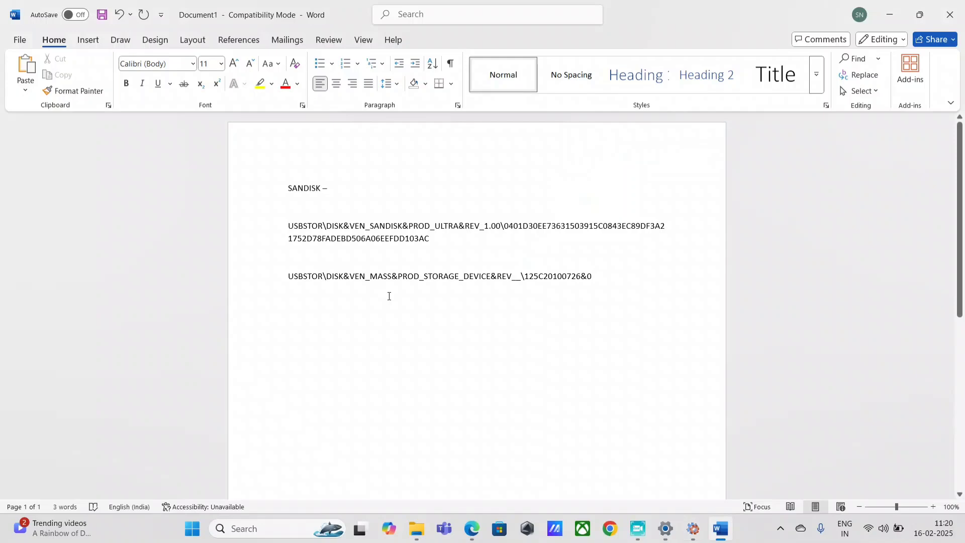
left_click_drag(586, 273, 234, 276)
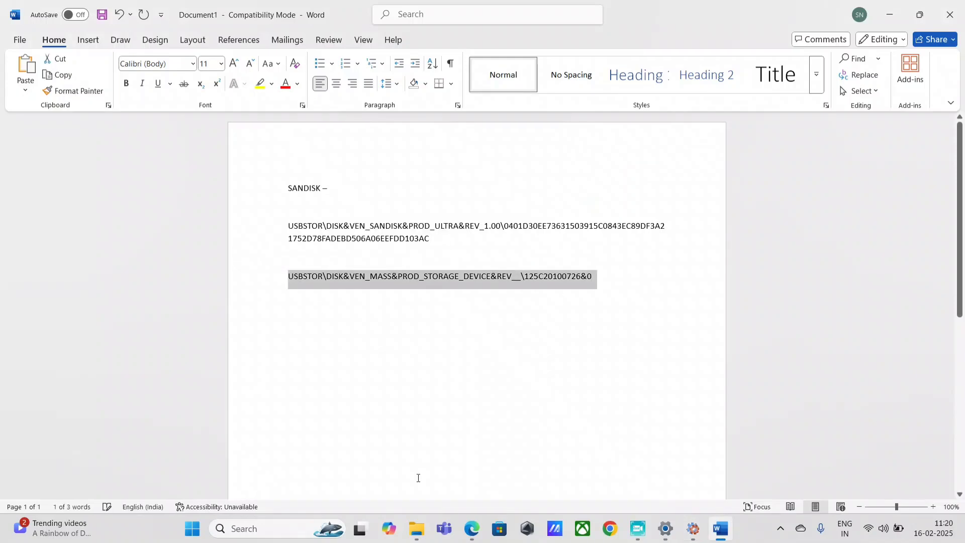
left_click(417, 528)
left_click(480, 473)
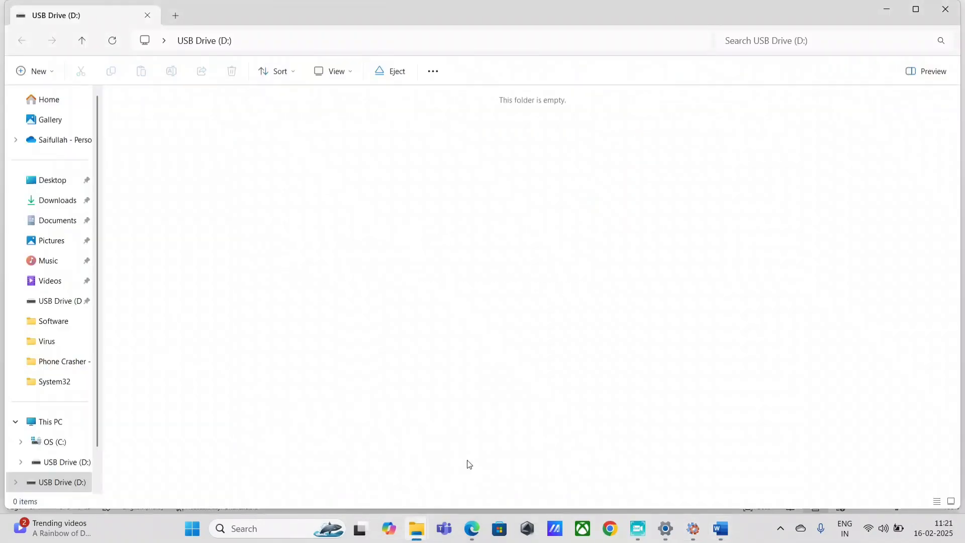
Review both device IDs in the notes and place the cursor between them
left_click(722, 529)
left_click(608, 288)
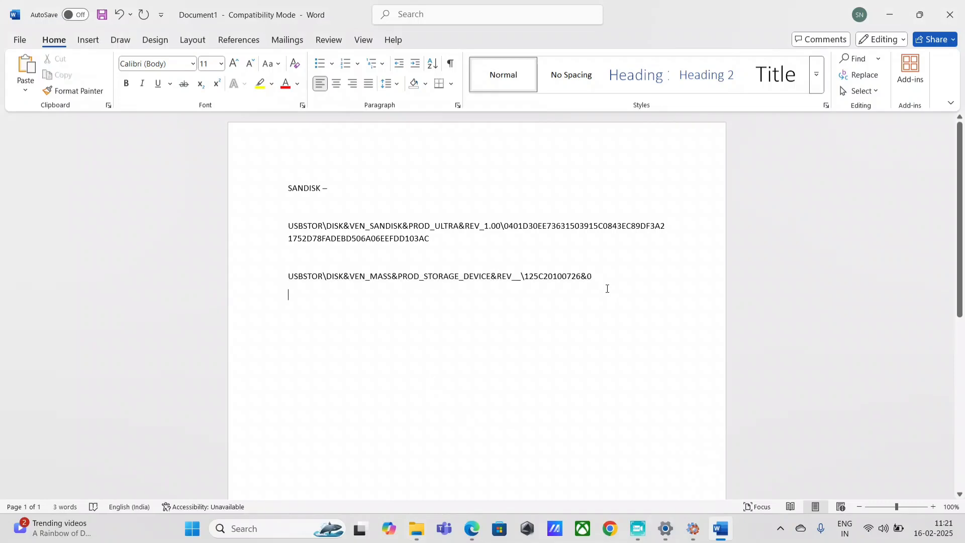
double_click(233, 226)
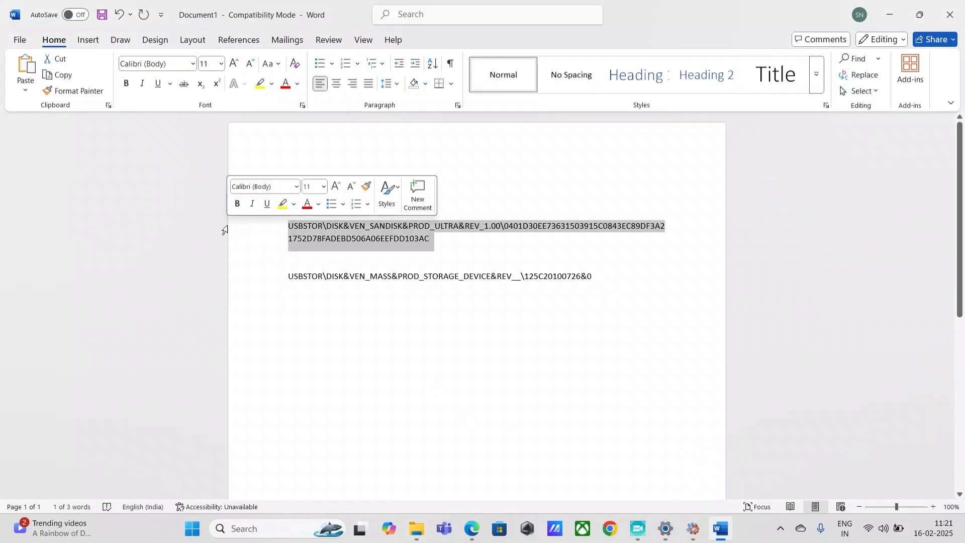
left_click_drag(603, 276, 282, 283)
left_click(539, 393)
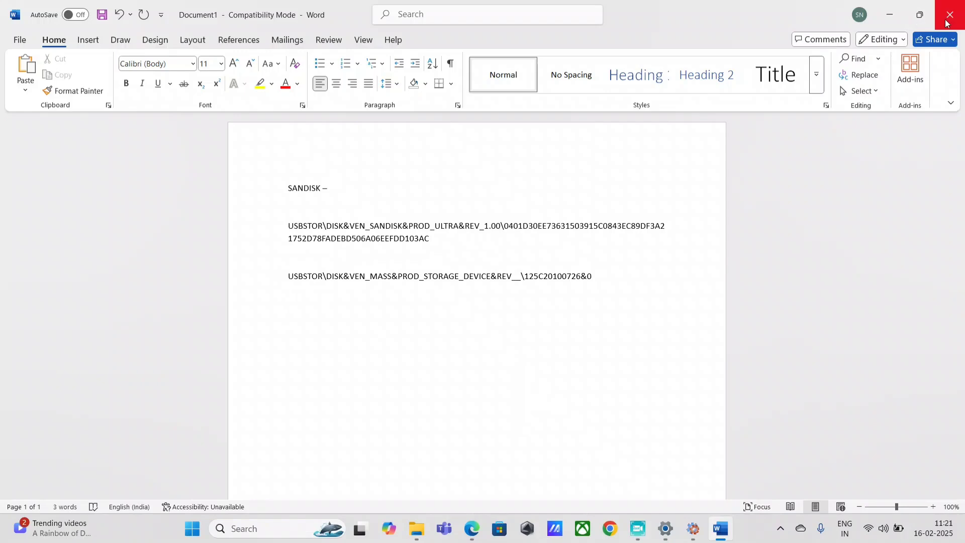
left_click(301, 264)
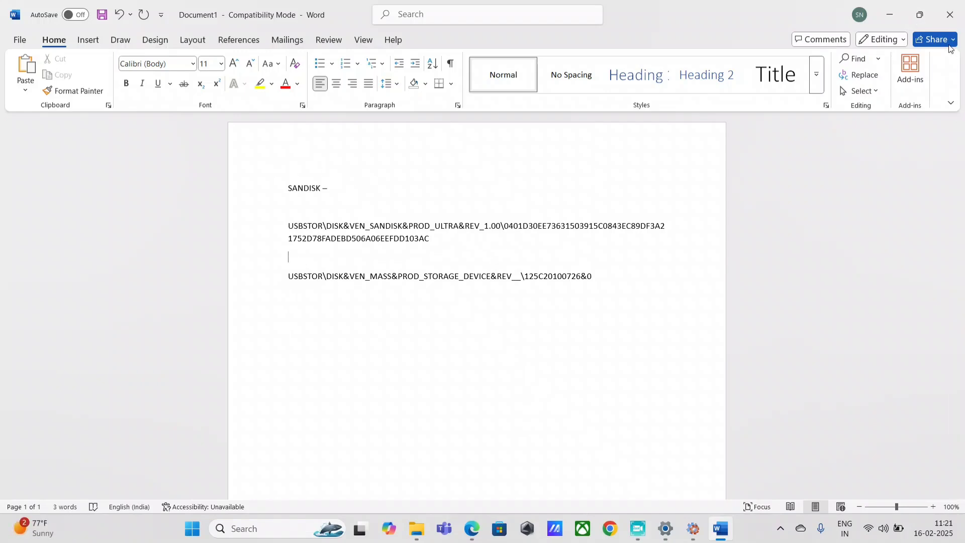
Keep the Word notes open and load the Intune admin center in Edge
left_click(951, 14)
left_click(583, 332)
left_click(472, 529)
type("intune.microsoft.com")
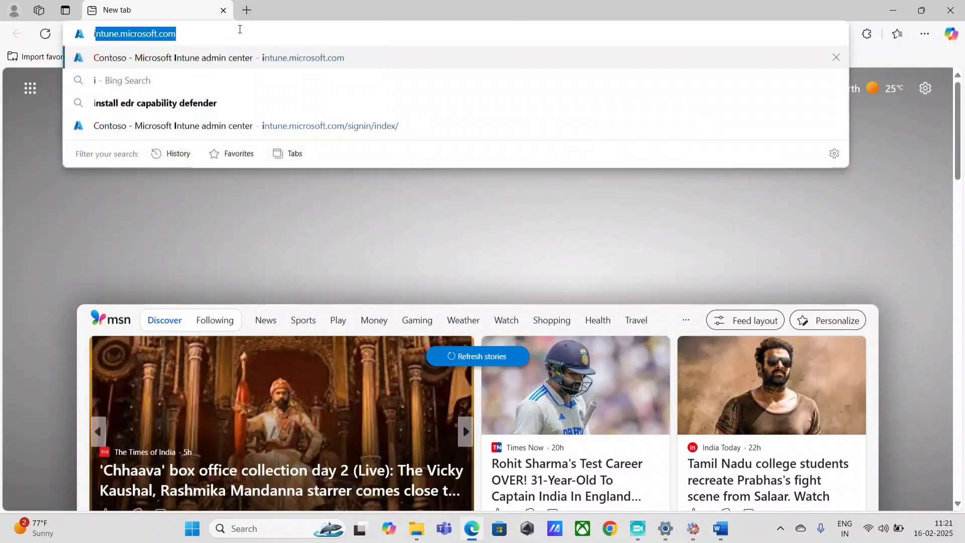
key("Return")
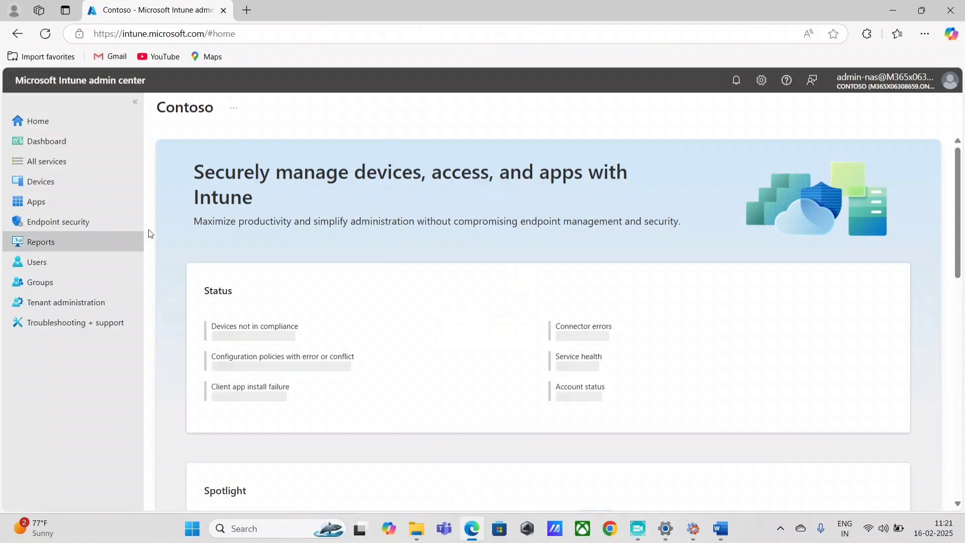
Go to Endpoint security > Attack surface reduction > Reusable settings and add a new group
left_click(55, 223)
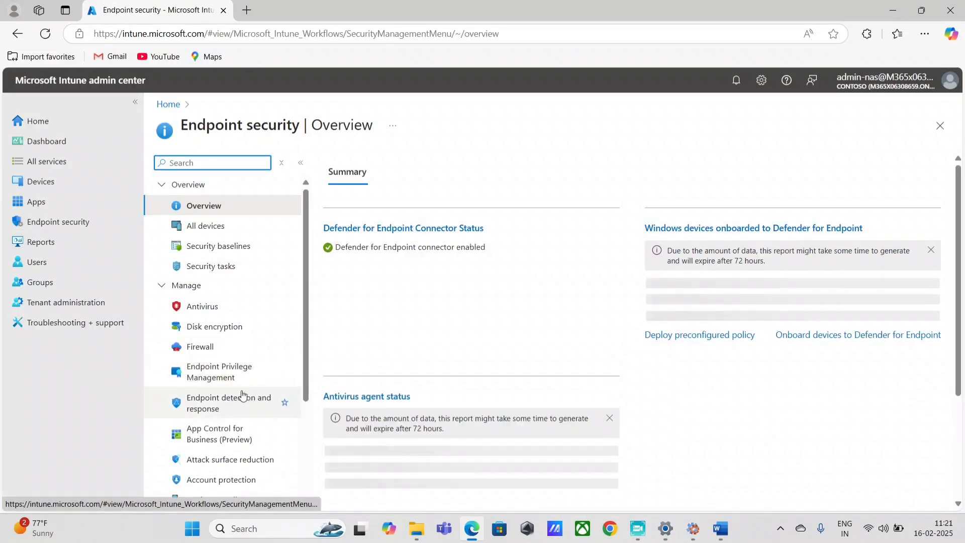
scroll(243, 397, "down", 3)
left_click(231, 309)
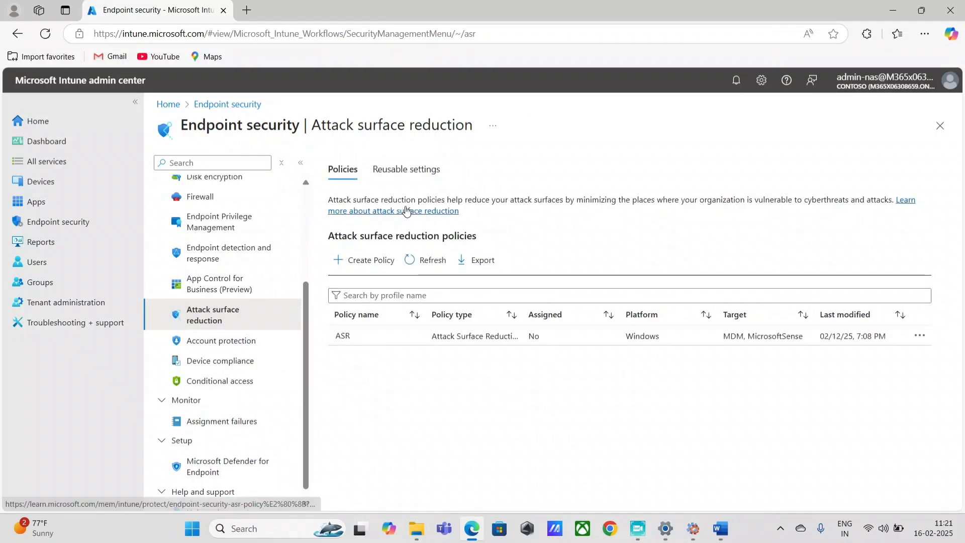
left_click(405, 171)
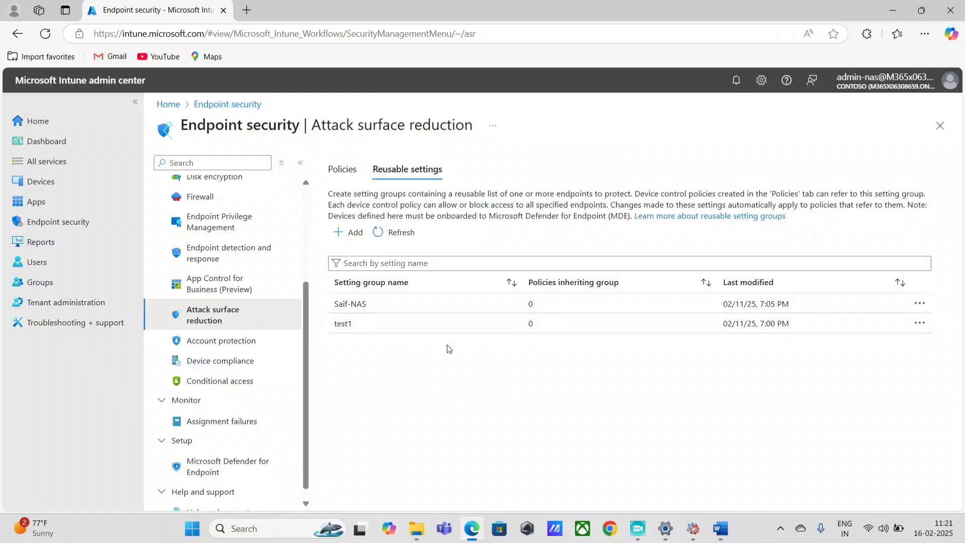
left_click(638, 529)
left_click(638, 530)
left_click(348, 232)
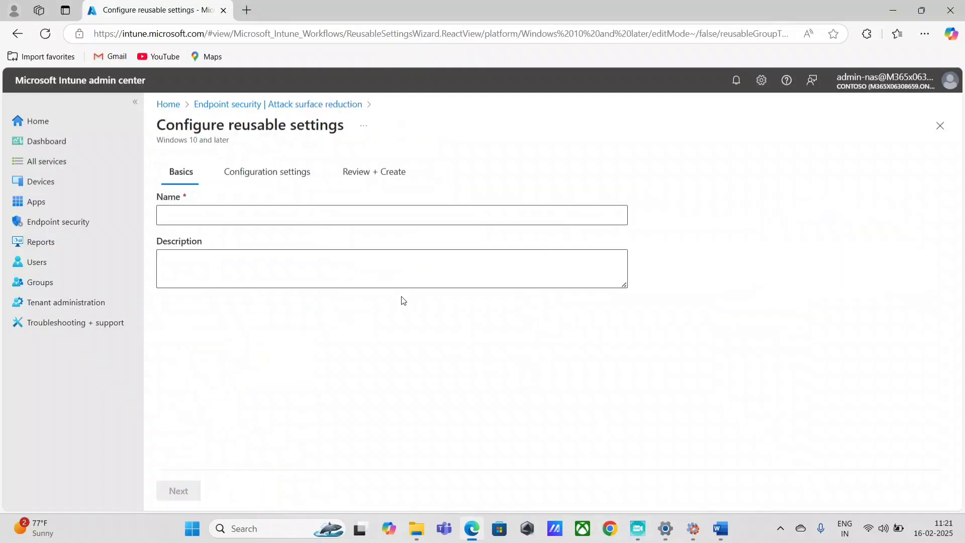
Enter 'Block all USB drives' as both Name and Description, then move to Configuration settings
left_click(224, 212)
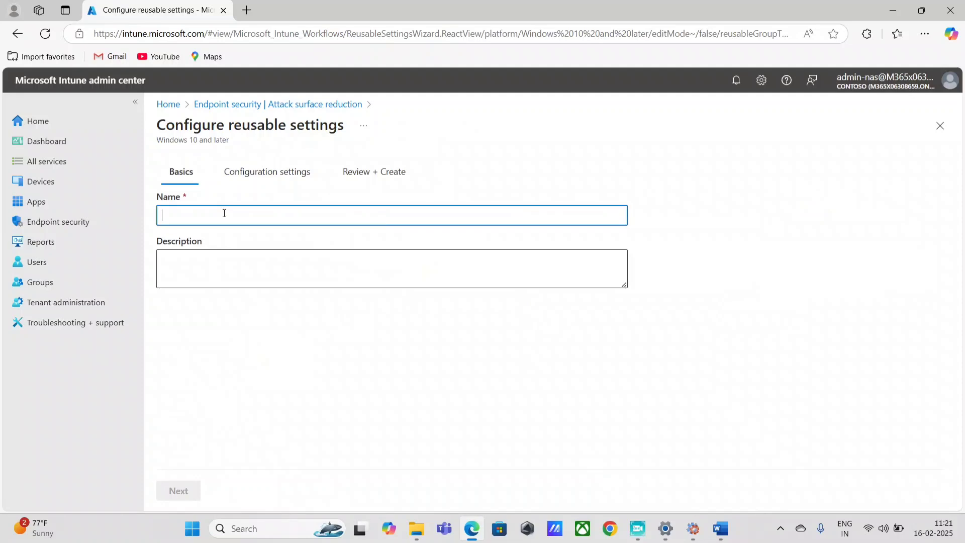
type("Bl")
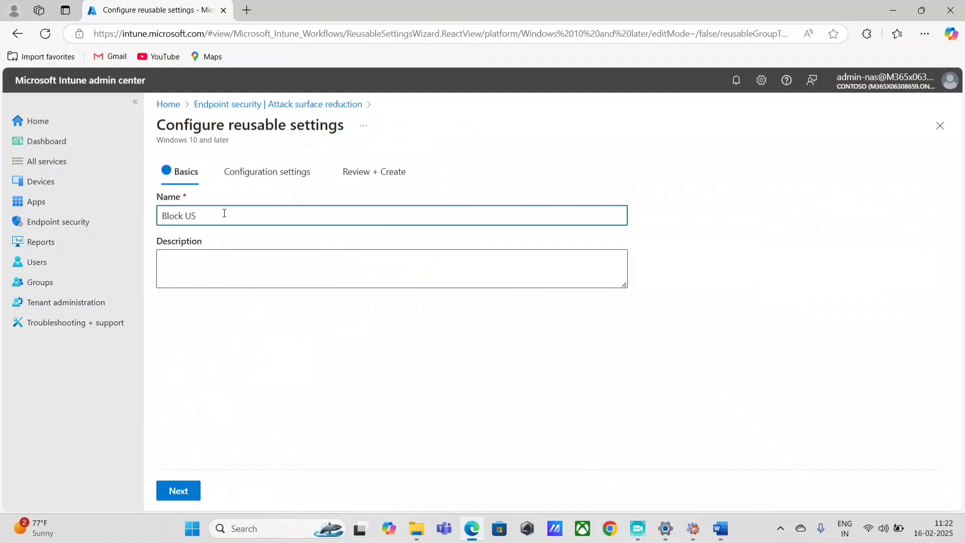
type("ock all USB drives")
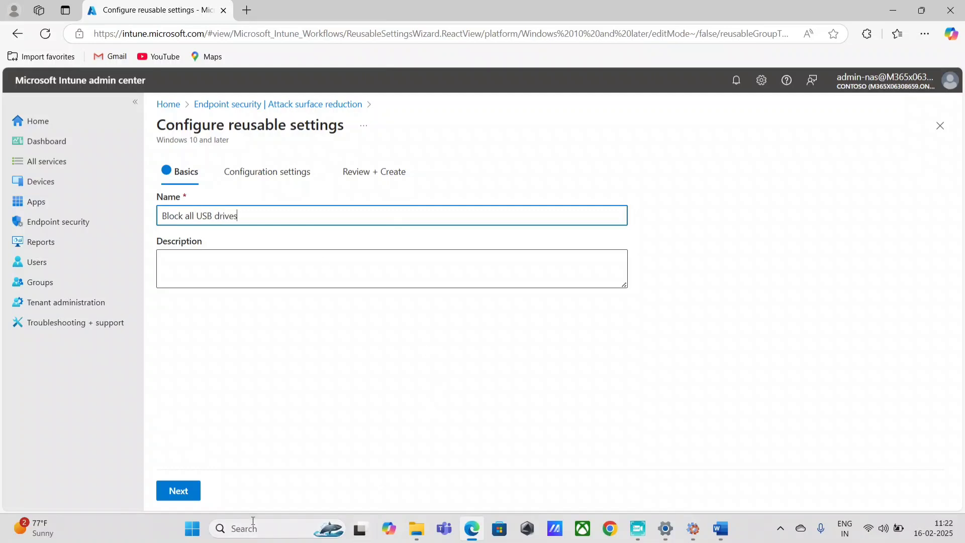
left_click_drag(262, 220, 4, 224)
left_click(207, 261)
key("ctrl+v")
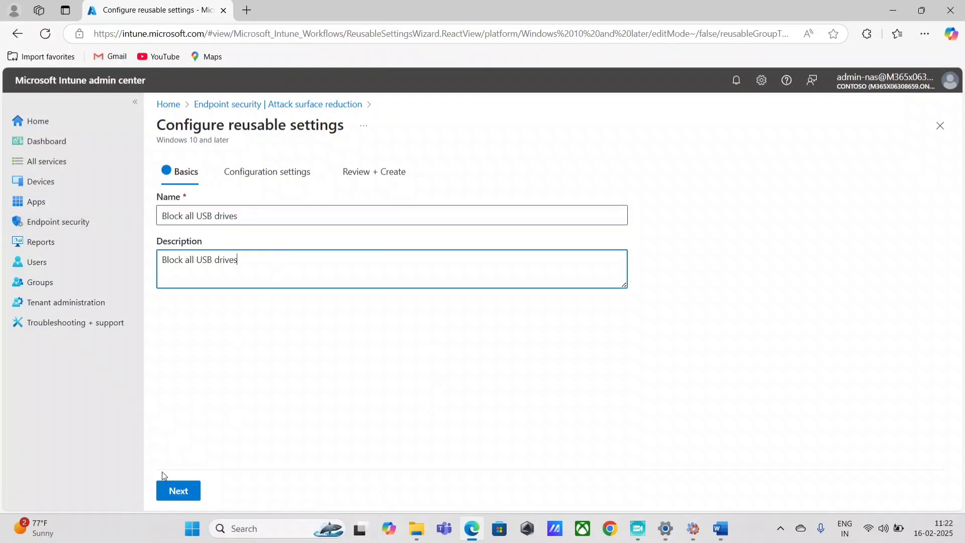
left_click(171, 491)
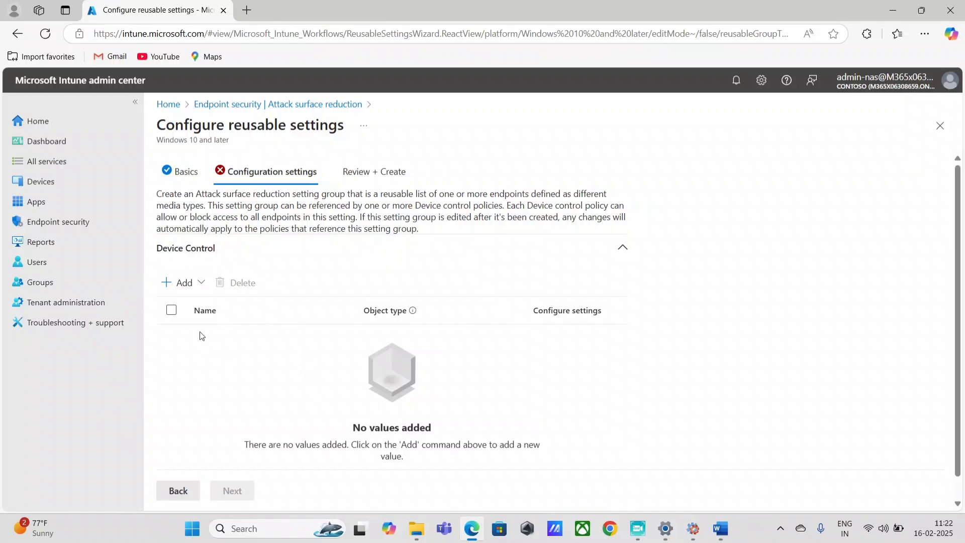
Add a Removable storage entry, configure its settings, and open the PrimaryId Learn more help
left_click(192, 282)
left_click(210, 336)
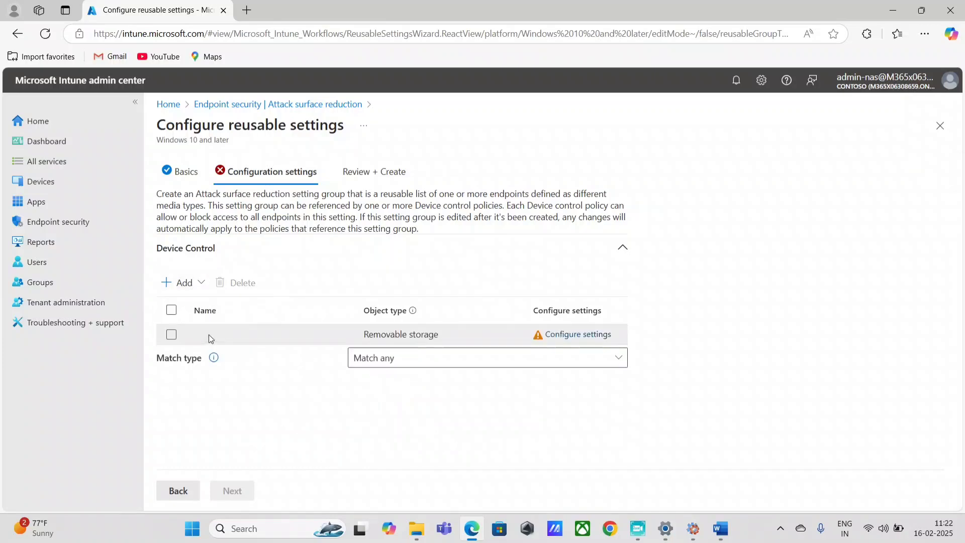
left_click(573, 334)
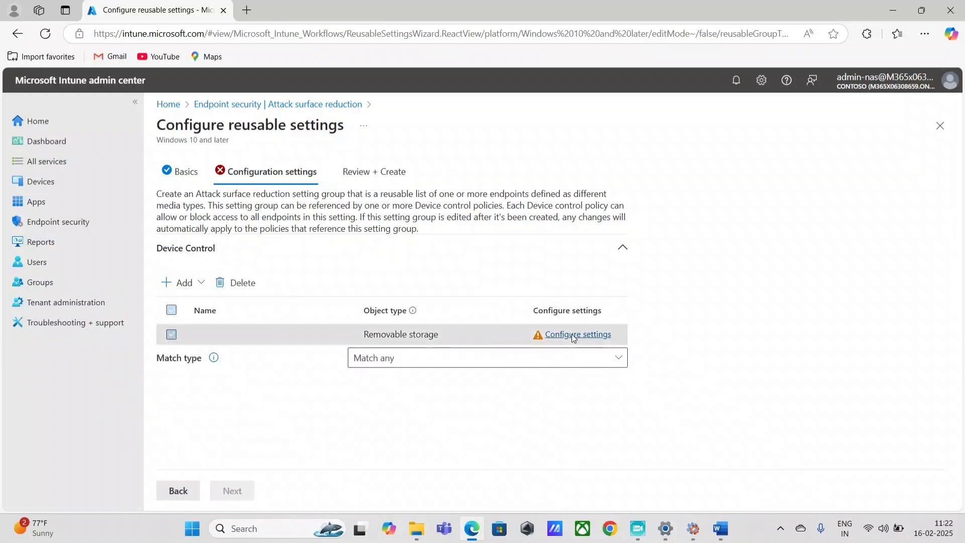
scroll(577, 338, "down", 10)
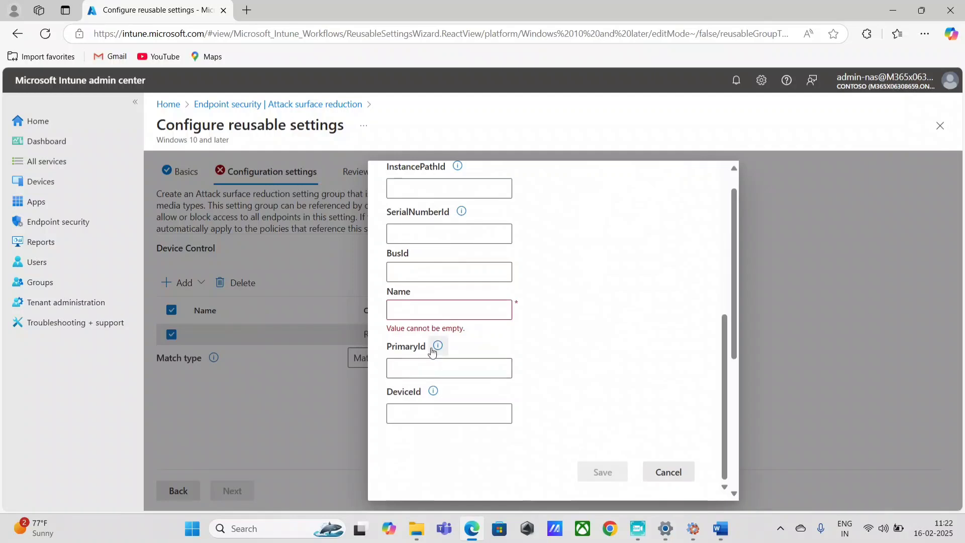
mouse_move(432, 352)
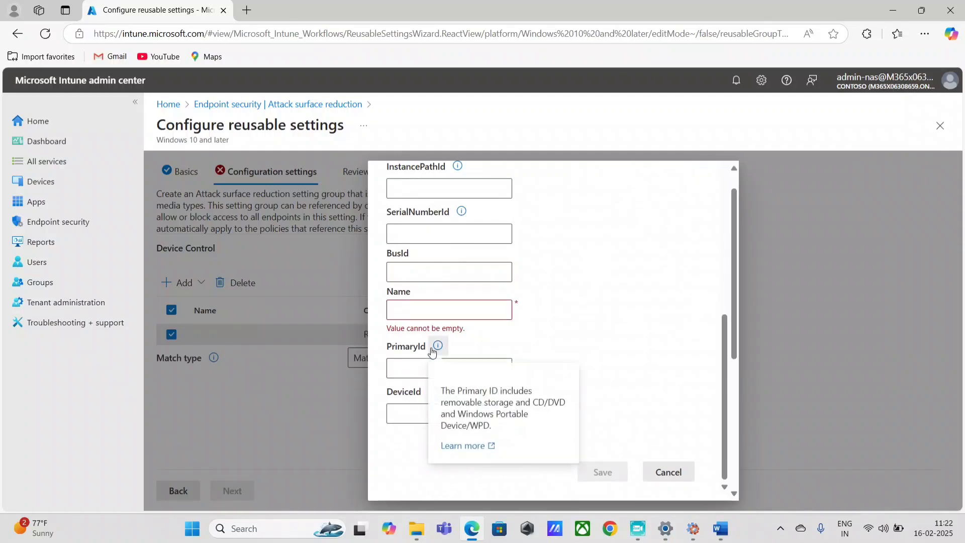
left_click(470, 447)
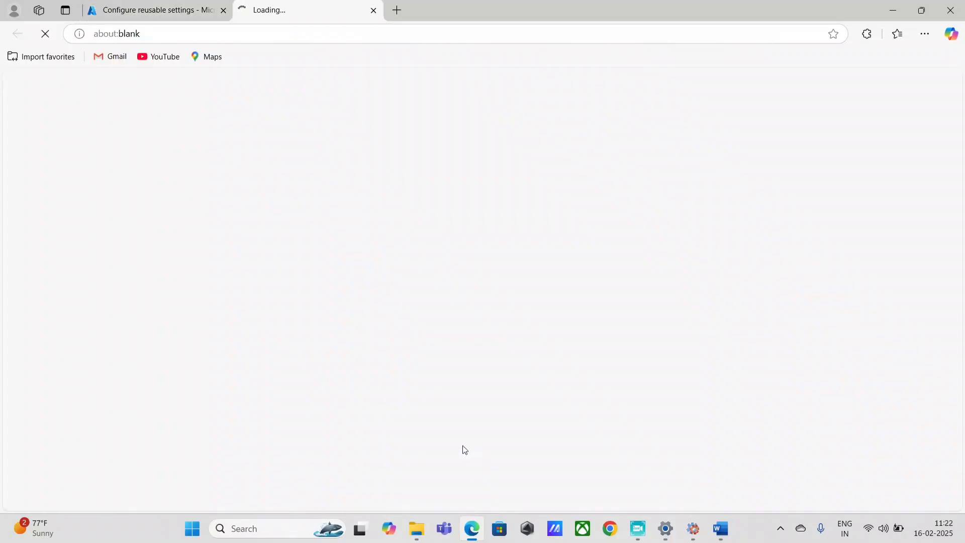
scroll(503, 334, "down", 10)
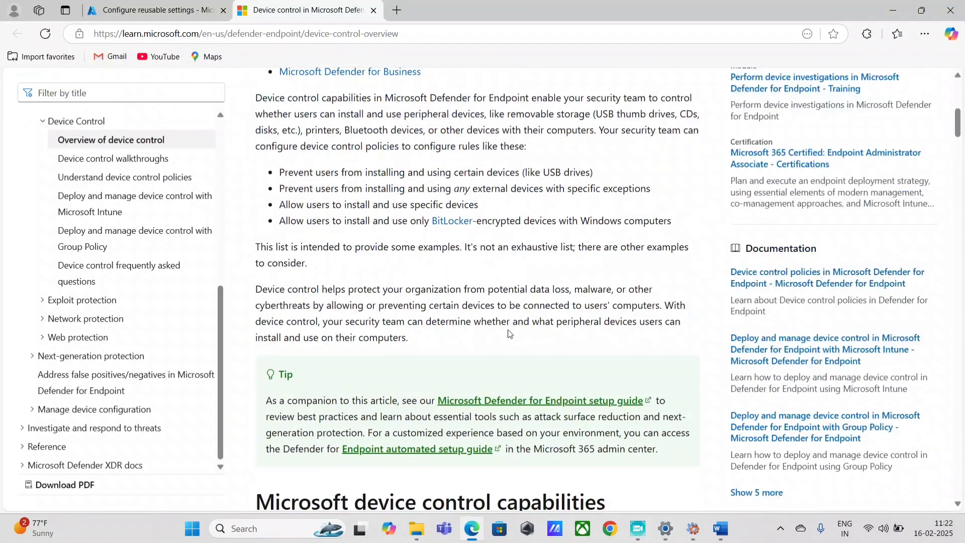
scroll(510, 334, "down", 15)
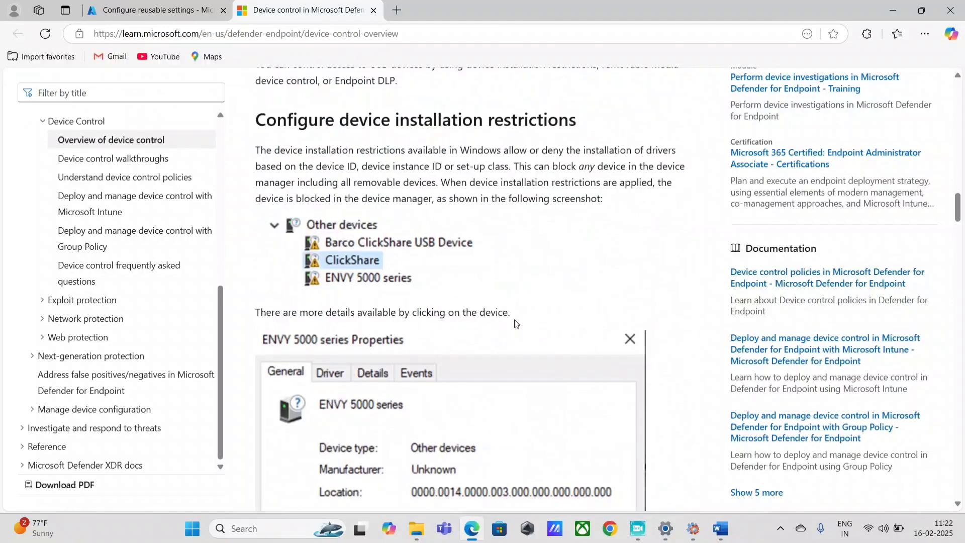
scroll(517, 323, "down", 15)
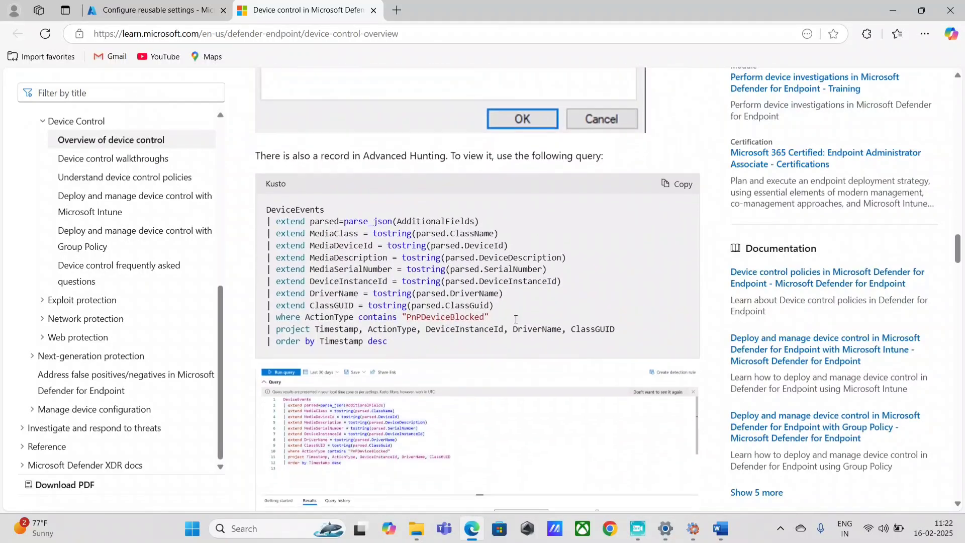
scroll(517, 323, "up", 3)
scroll(517, 323, "down", 15)
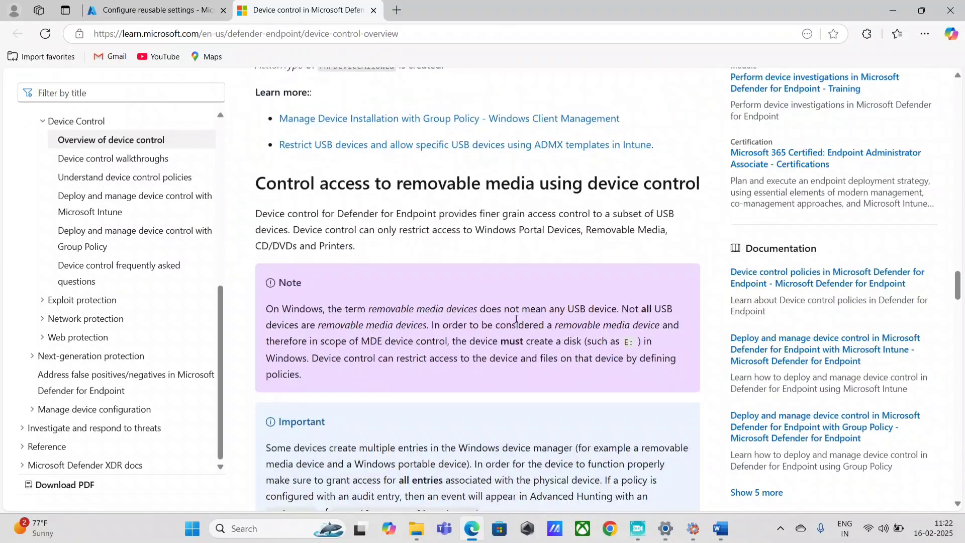
scroll(518, 322, "down", 5)
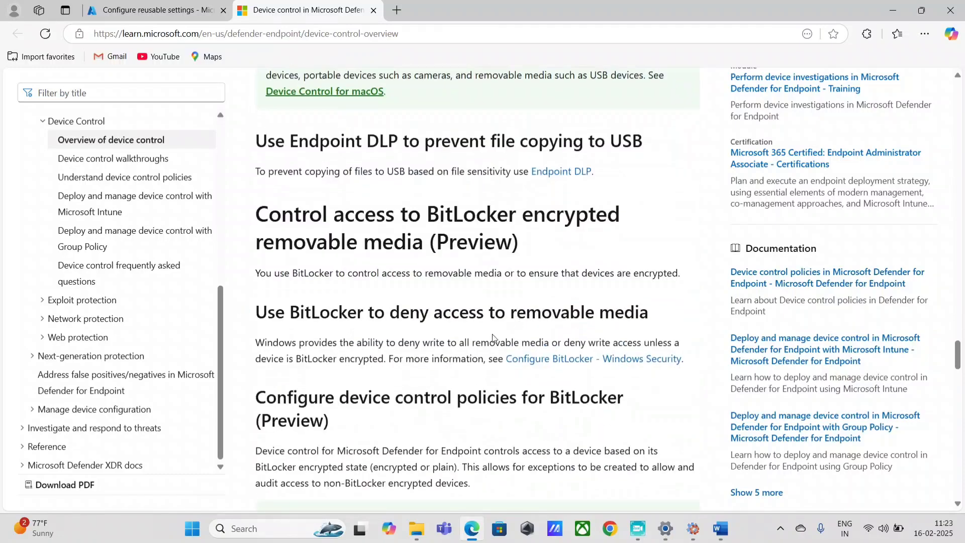
scroll(486, 329, "down", 4)
scroll(508, 312, "down", 20)
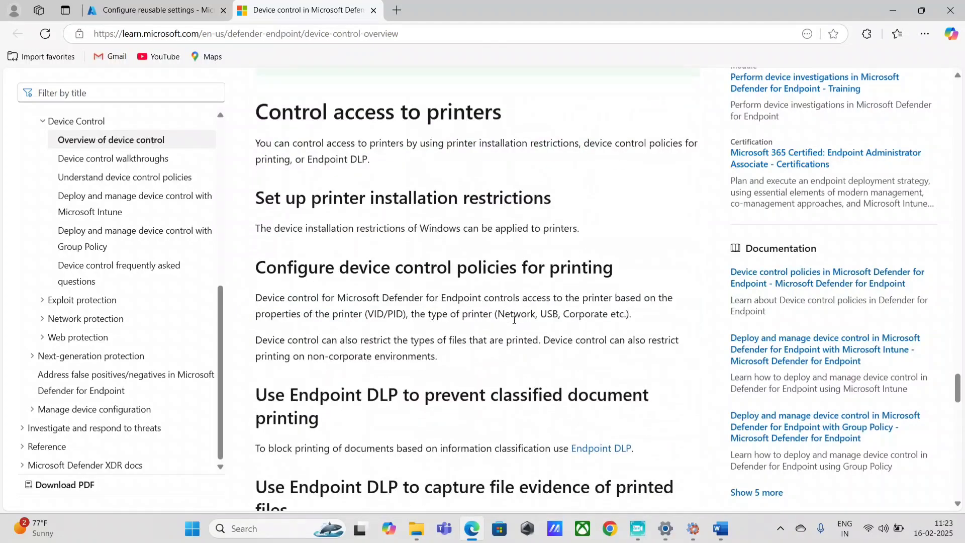
scroll(516, 316, "down", 6)
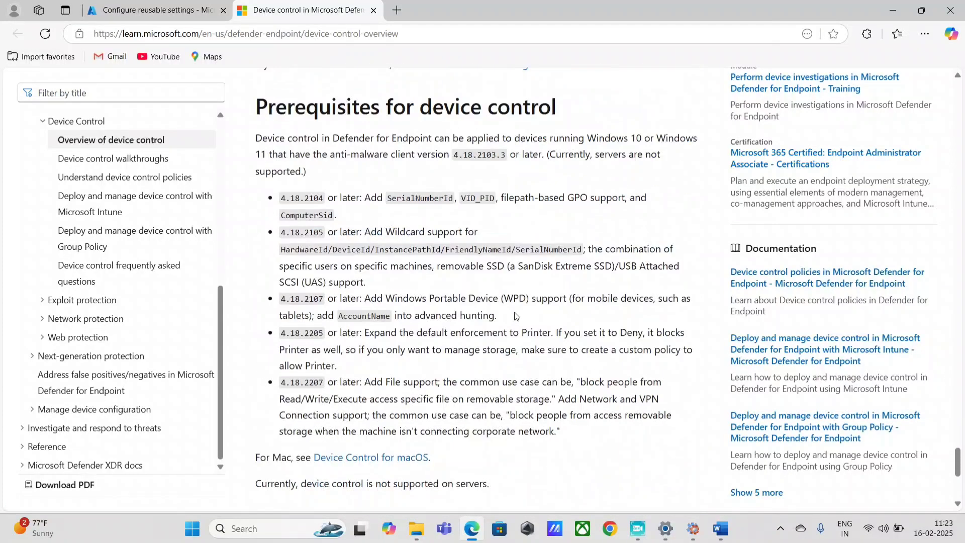
scroll(512, 316, "down", 6)
scroll(513, 316, "up", 11)
scroll(517, 315, "up", 18)
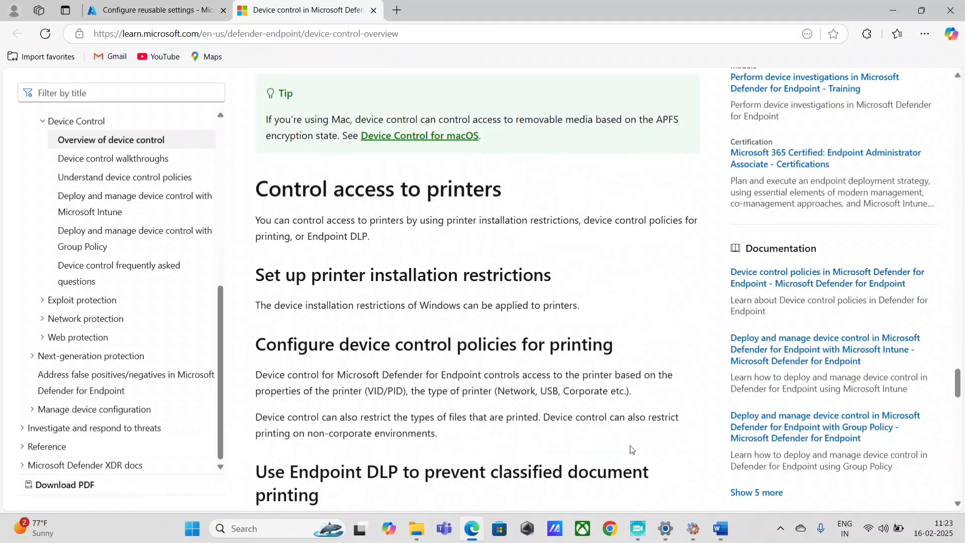
mouse_move(644, 532)
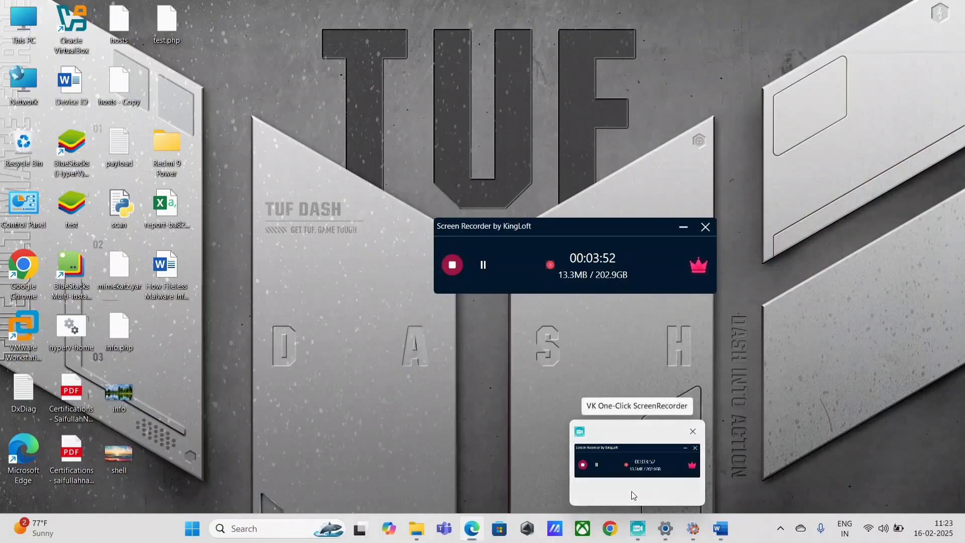
Switch from Word to the Copilot chat and highlight the question asked
left_click(632, 492)
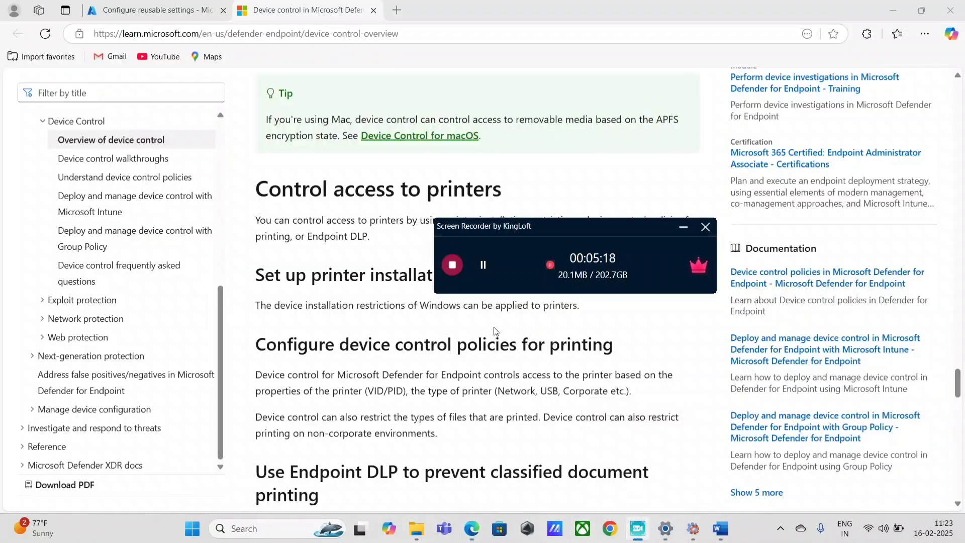
key("alt+Tab")
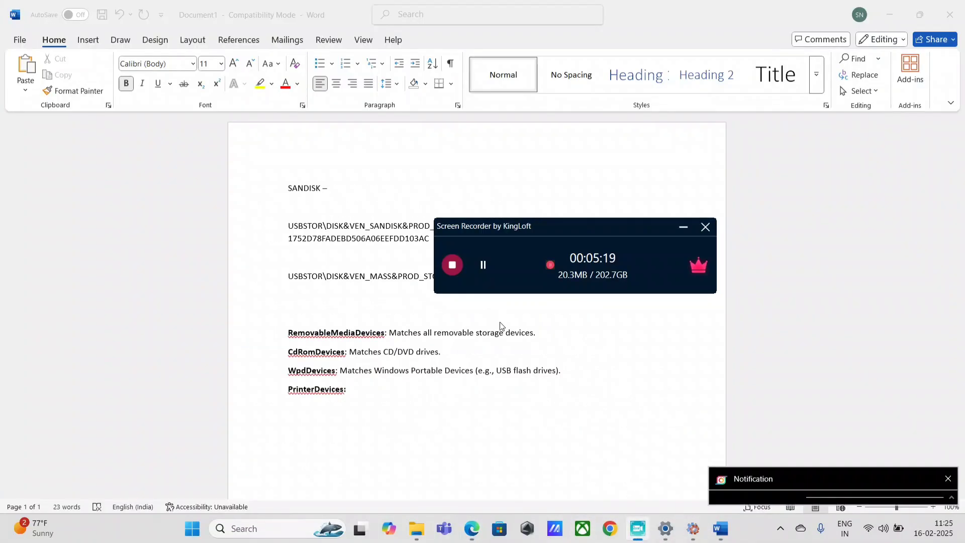
left_click(472, 529)
left_click_drag(357, 191, 451, 216)
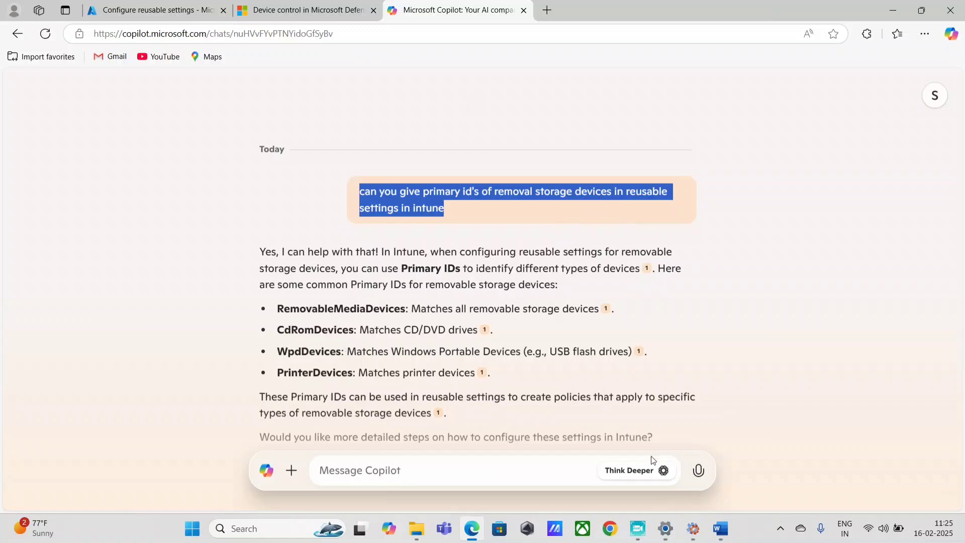
Select Copilot's Primary IDs RemovableMediaDevices, CdRomDevices, WpdDevices, PrinterDevices, then return to Word
left_click_drag(276, 308, 405, 309)
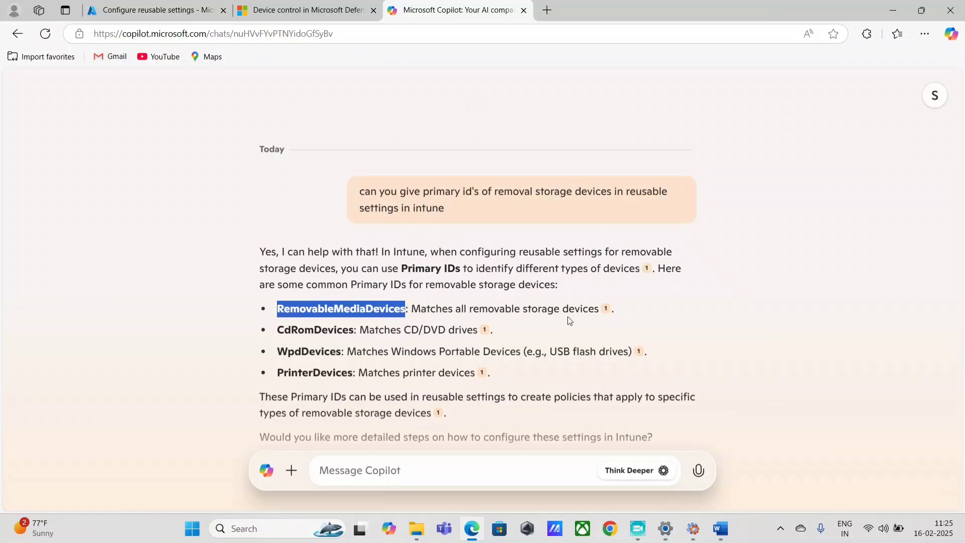
left_click_drag(277, 330, 354, 332)
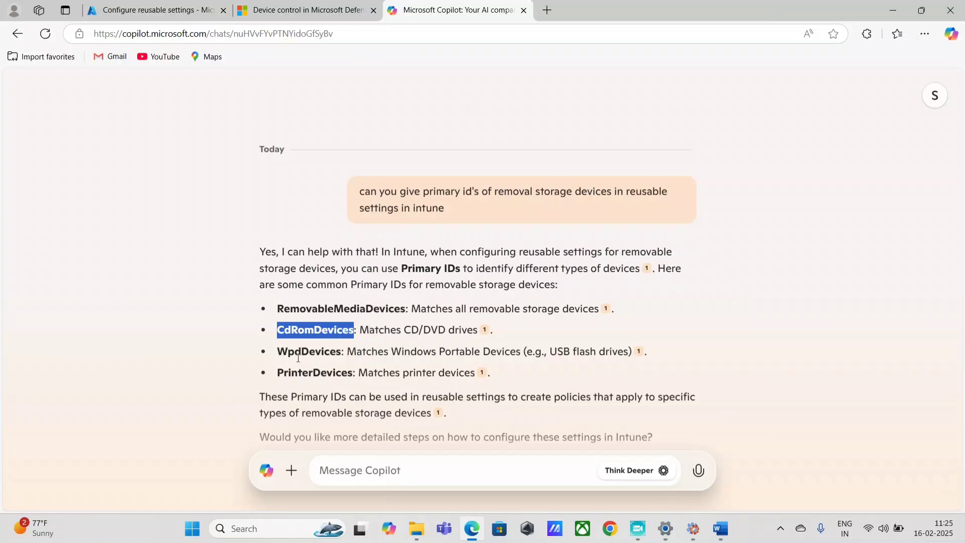
left_click_drag(275, 352, 344, 354)
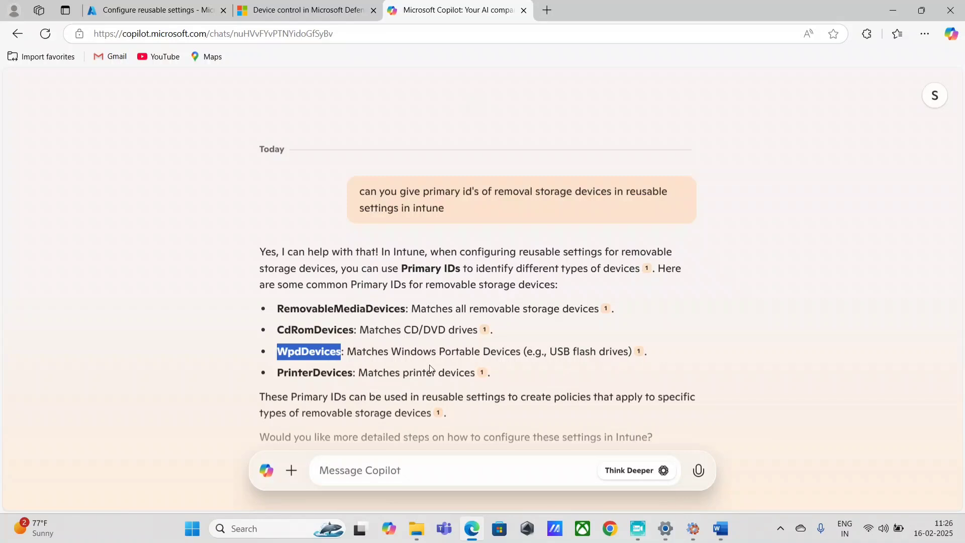
left_click_drag(278, 374, 352, 375)
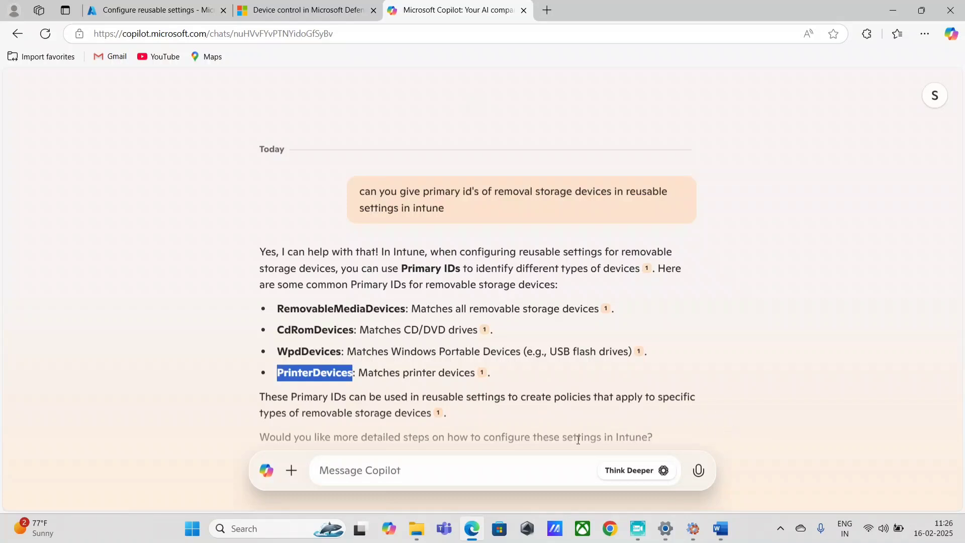
left_click(279, 379)
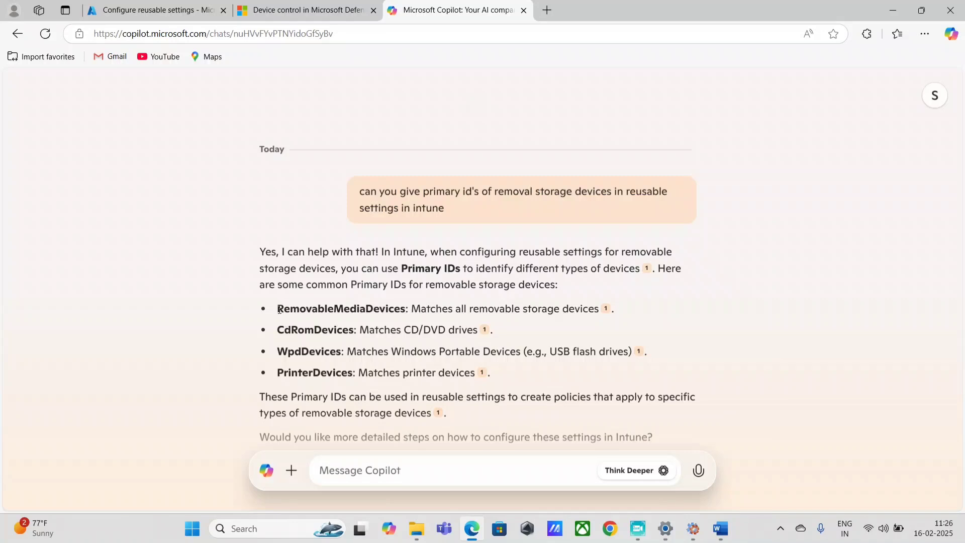
left_click_drag(279, 308, 490, 331)
left_click(720, 528)
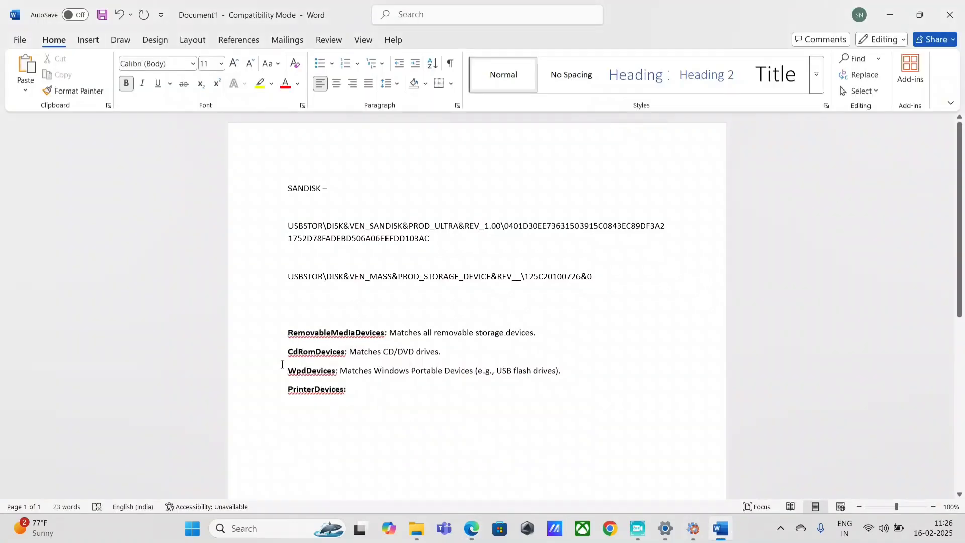
Delete the empty PrinterDevices line from the Word notes and copy RemovableMediaDevices
left_click_drag(379, 390, 289, 389)
key("BackSpace")
key("BackSpace")
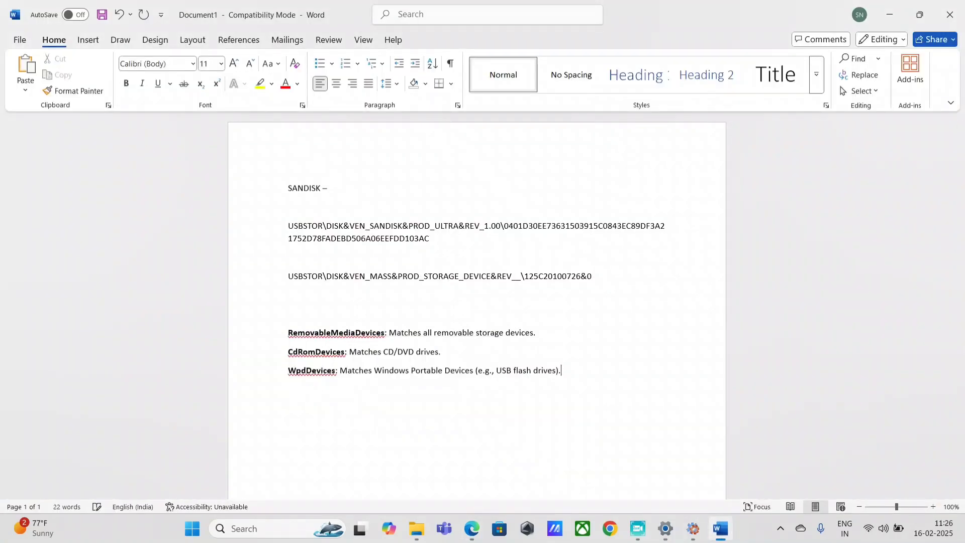
key("BackSpace")
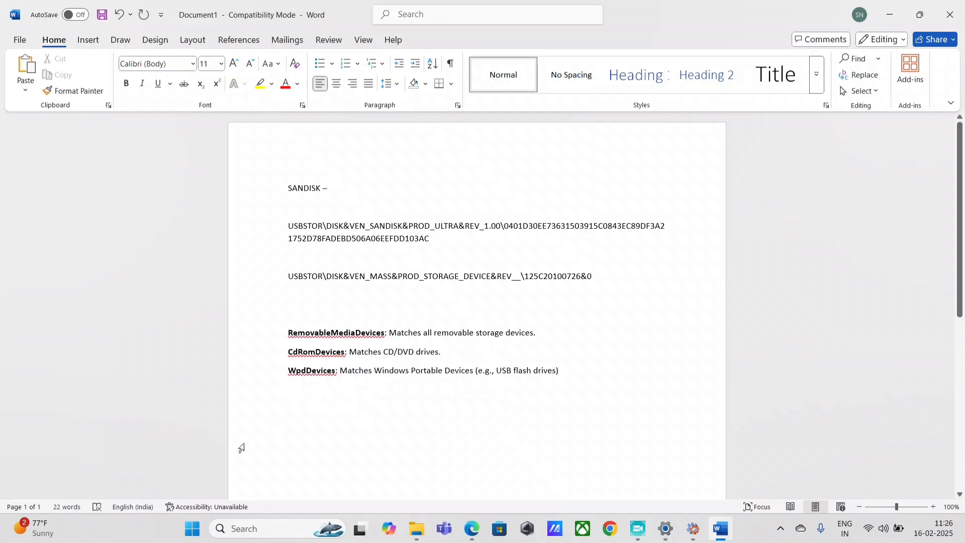
double_click(351, 334)
key("ctrl+c")
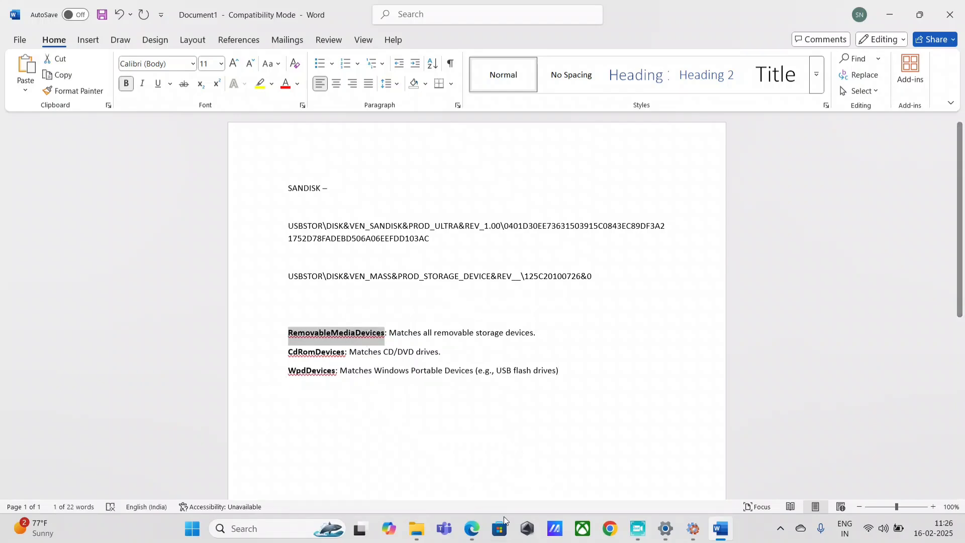
left_click(478, 528)
Paste RemovableMediaDevices into the entry's PrimaryId field
left_click(106, 7)
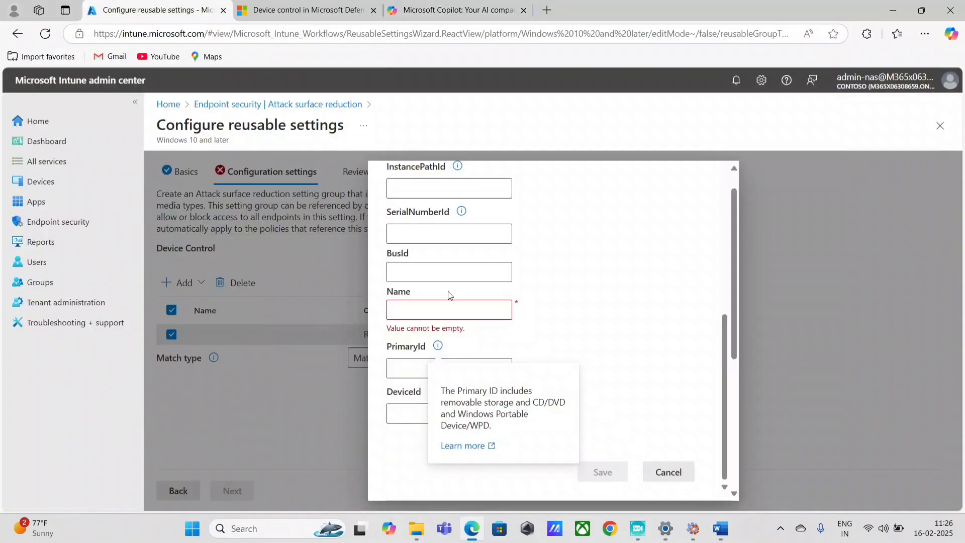
left_click(416, 368)
key("ctrl+v")
Name the removable storage entry 'Block USB' and save it
left_click(424, 312)
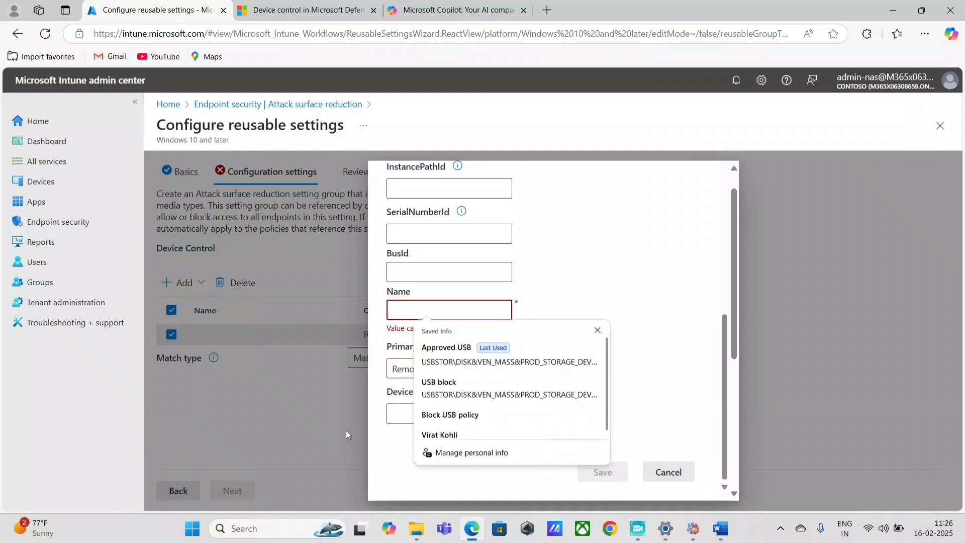
key("ctrl+v")
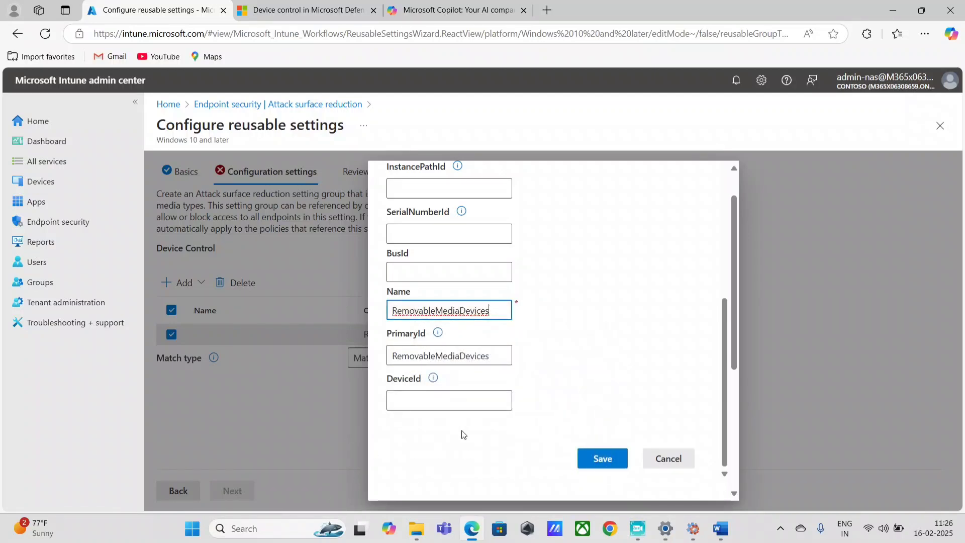
left_click(440, 316)
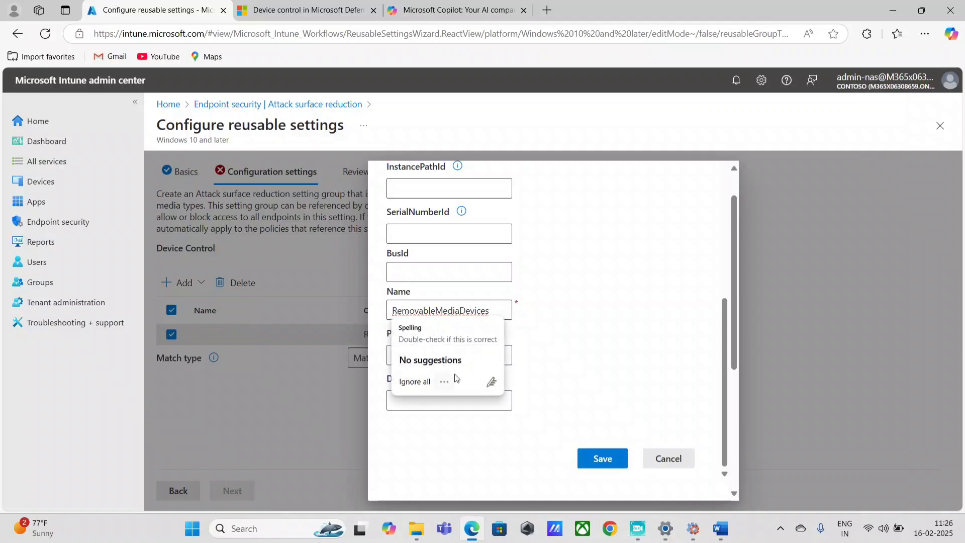
double_click(451, 313)
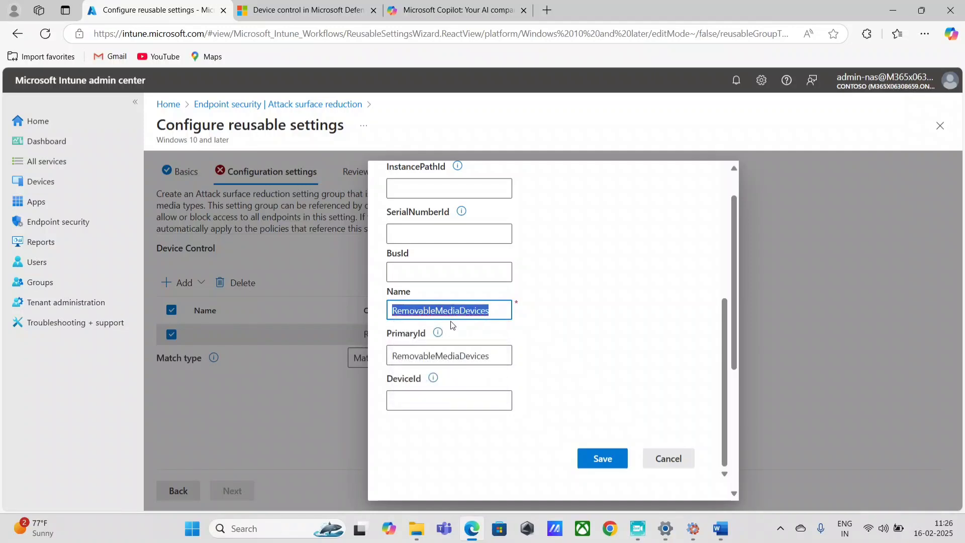
type("Blo")
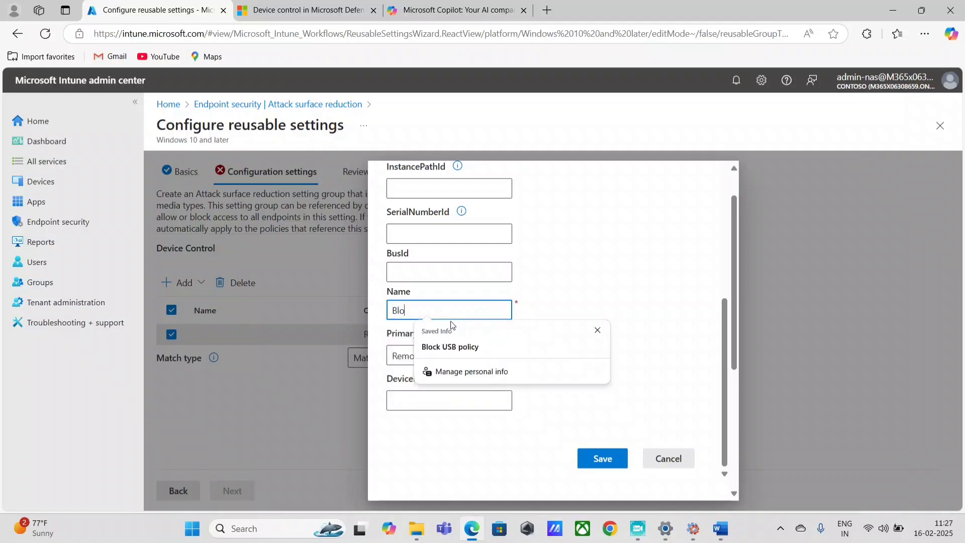
type("ck USB poli")
key("BackSpace")
key("BackSpace")
key("BackSpace")
type("B")
key("Delete")
left_click(441, 448)
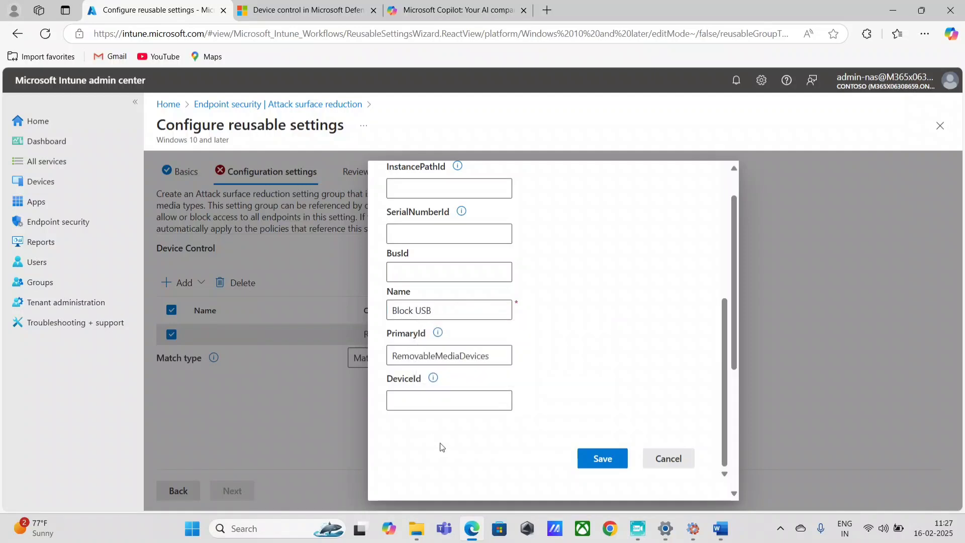
left_click(594, 471)
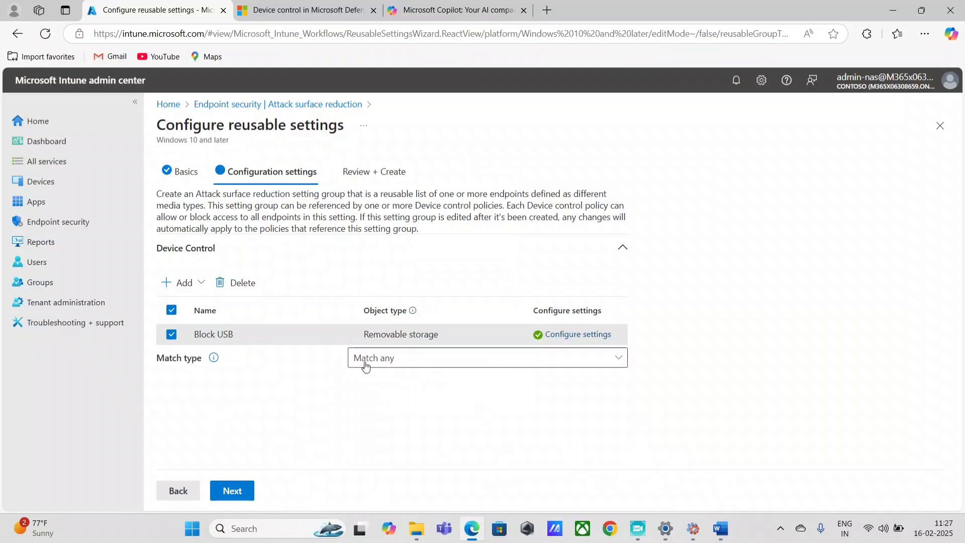
Review the Block USB entry's settings and close them unchanged
left_click(184, 282)
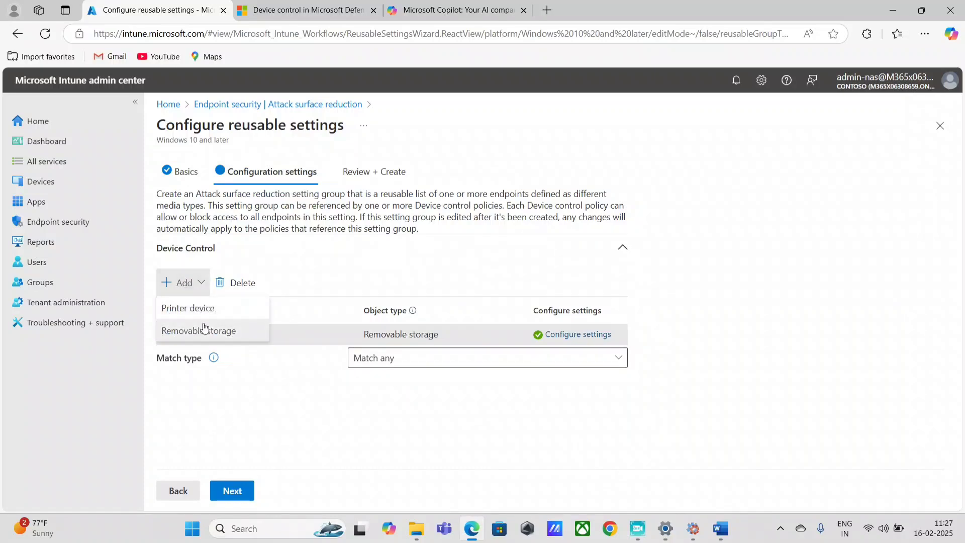
left_click(342, 416)
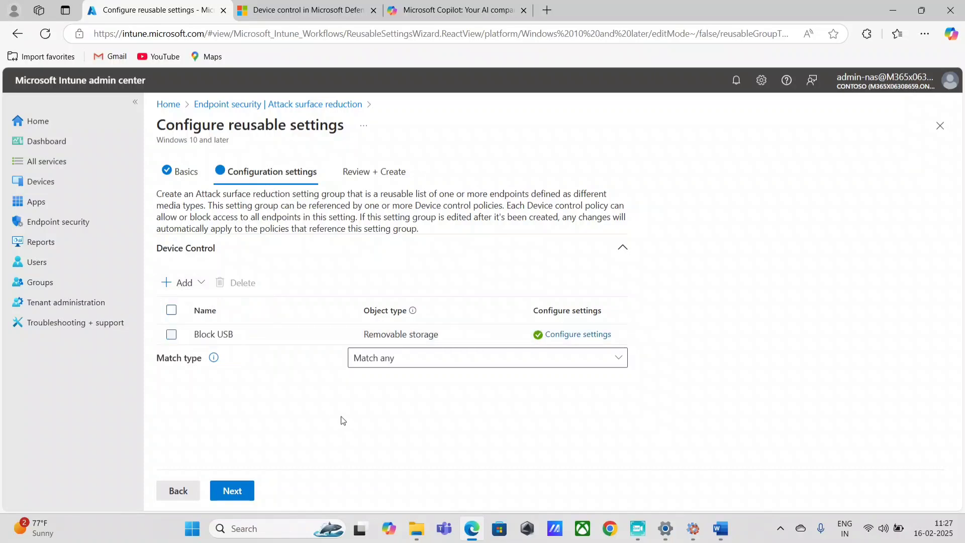
left_click(222, 338)
left_click(597, 335)
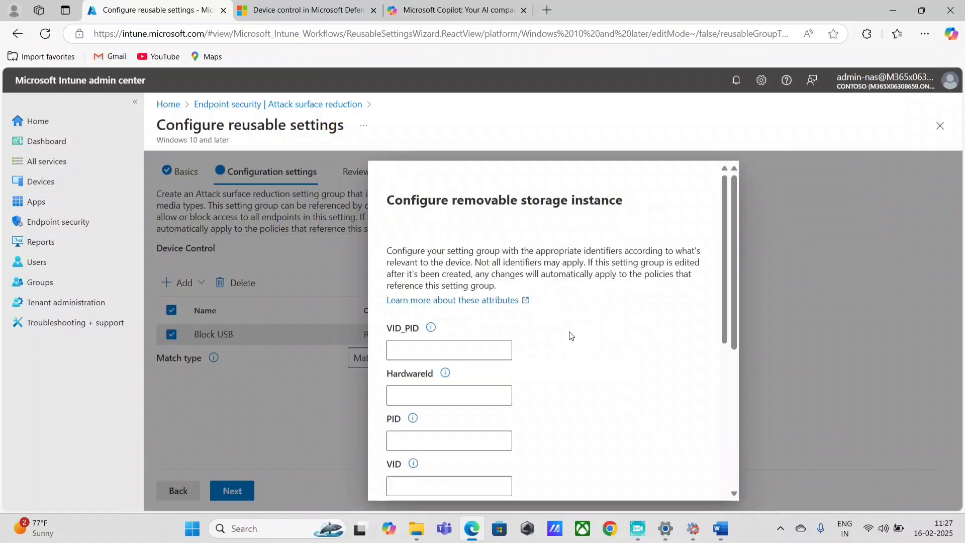
scroll(492, 404, "down", 5)
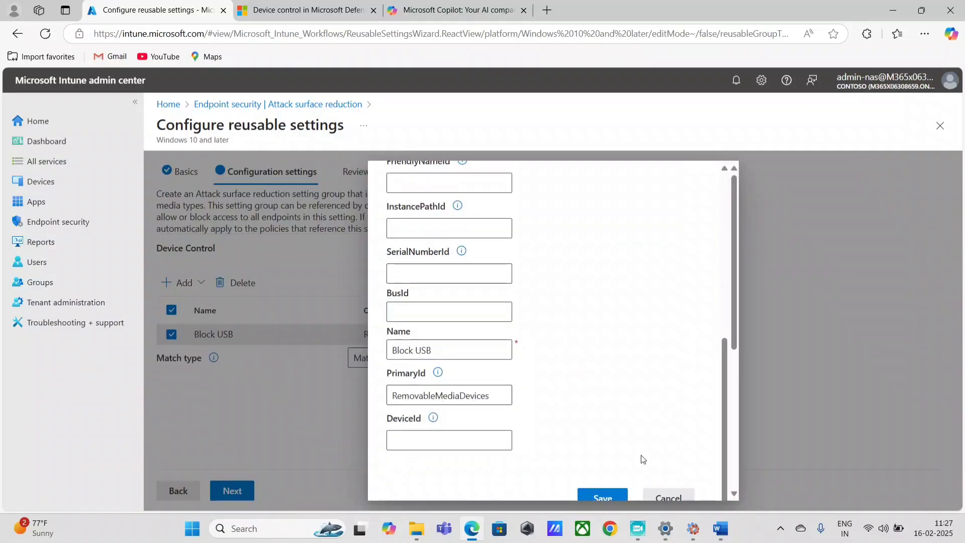
left_click(668, 498)
Add a second removable storage entry and open its settings form
left_click(181, 283)
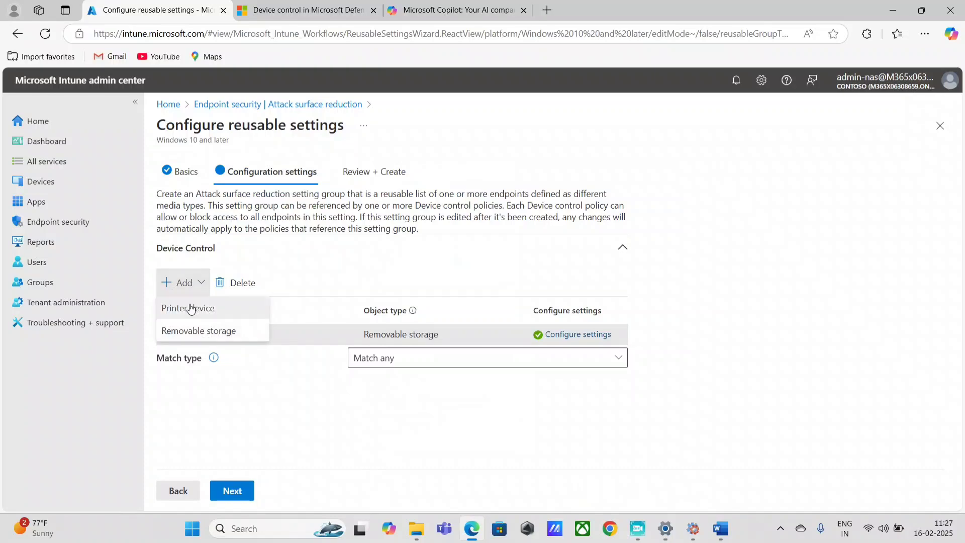
left_click(221, 331)
left_click(568, 355)
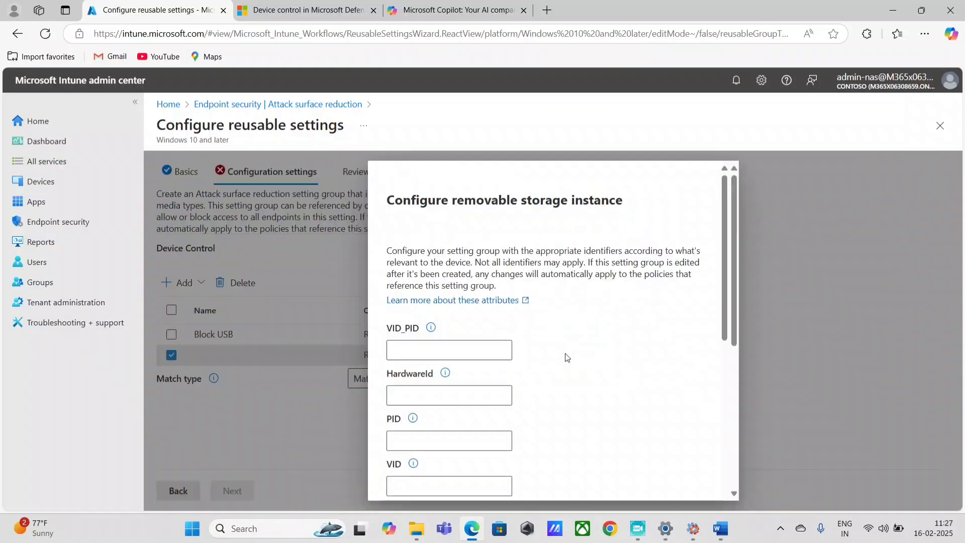
scroll(496, 424, "down", 3)
scroll(496, 423, "down", 4)
Copy CdRomDevices from the Word notes into the entry's PrimaryId field
left_click(720, 528)
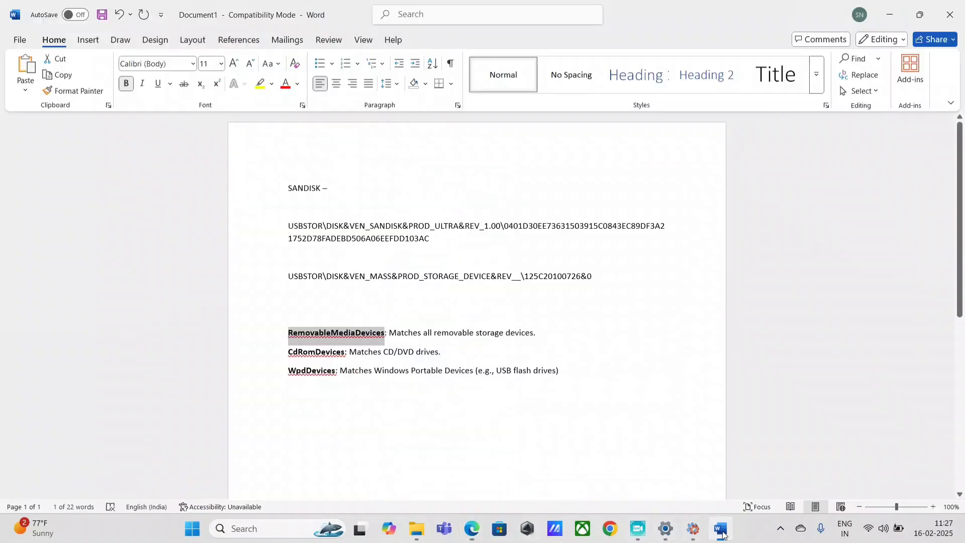
double_click(312, 351)
key("ctrl+c")
left_click(472, 528)
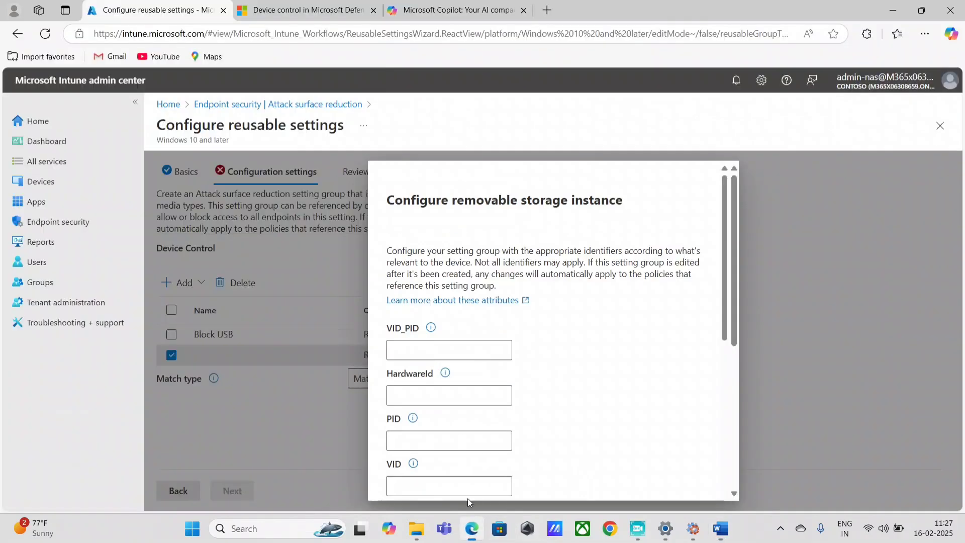
scroll(482, 388, "down", 6)
left_click(470, 394)
key("ctrl+v")
left_click(428, 340)
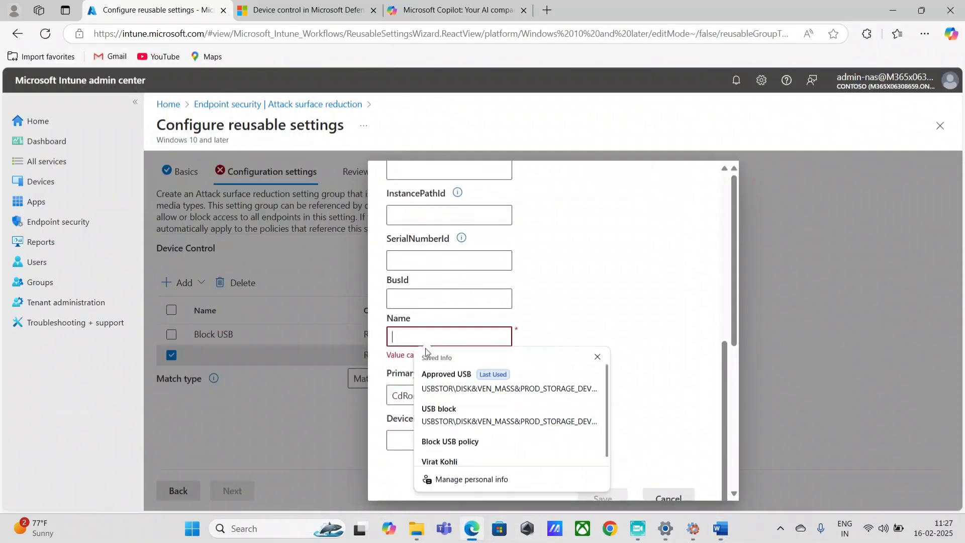
left_click(371, 416)
left_click_drag(442, 399, 397, 399)
left_click(454, 397)
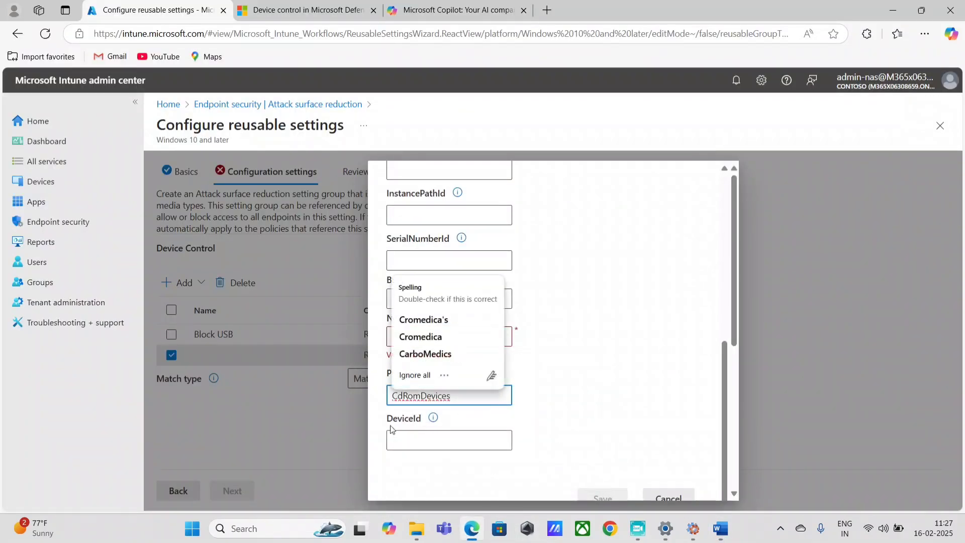
left_click(583, 397)
Name the entry 'Block - CdRomDevices'
left_click(419, 341)
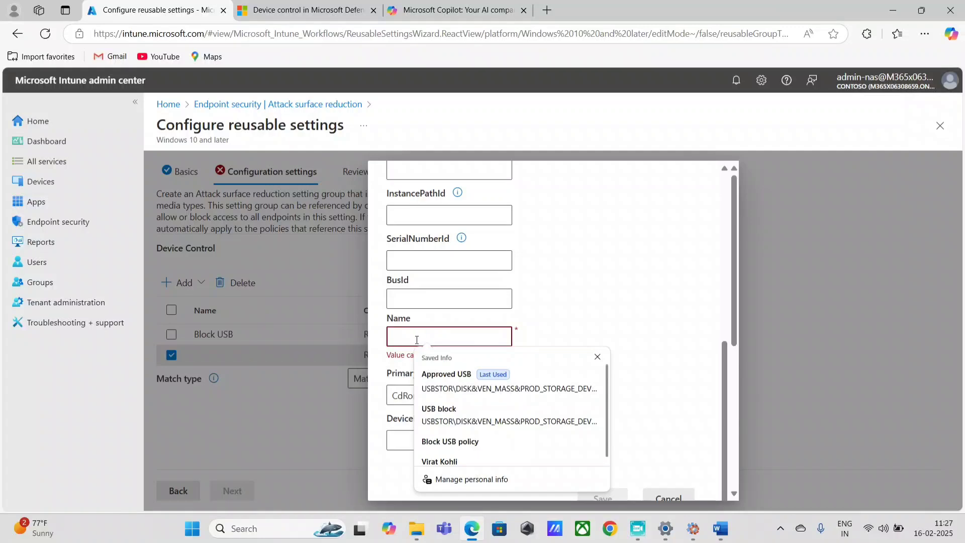
key("ctrl+v")
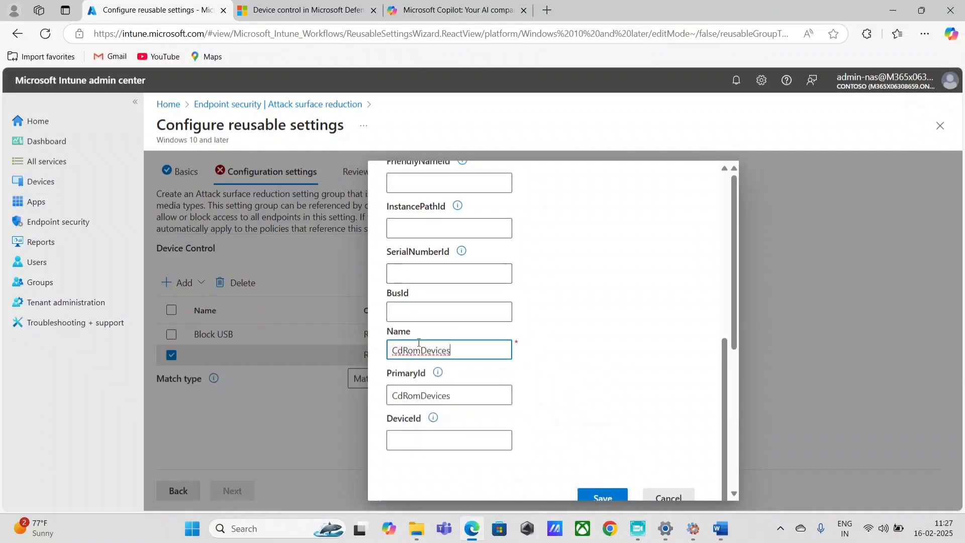
double_click(428, 345)
left_click(393, 352)
type("Block ")
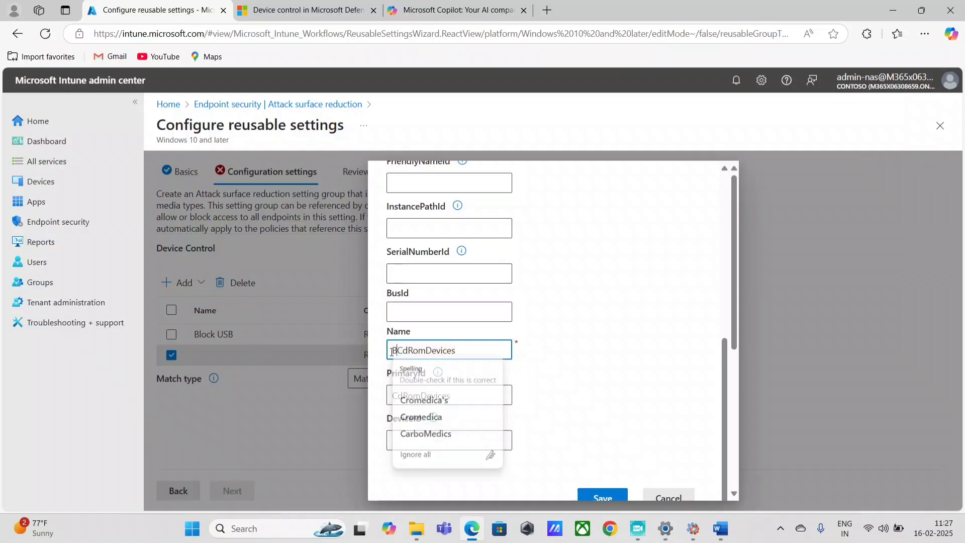
type("-")
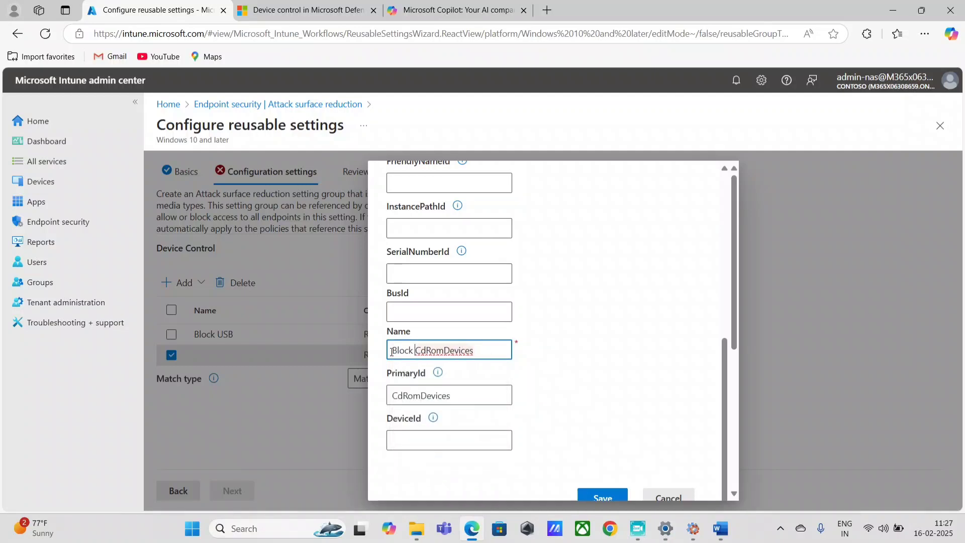
key("Tab")
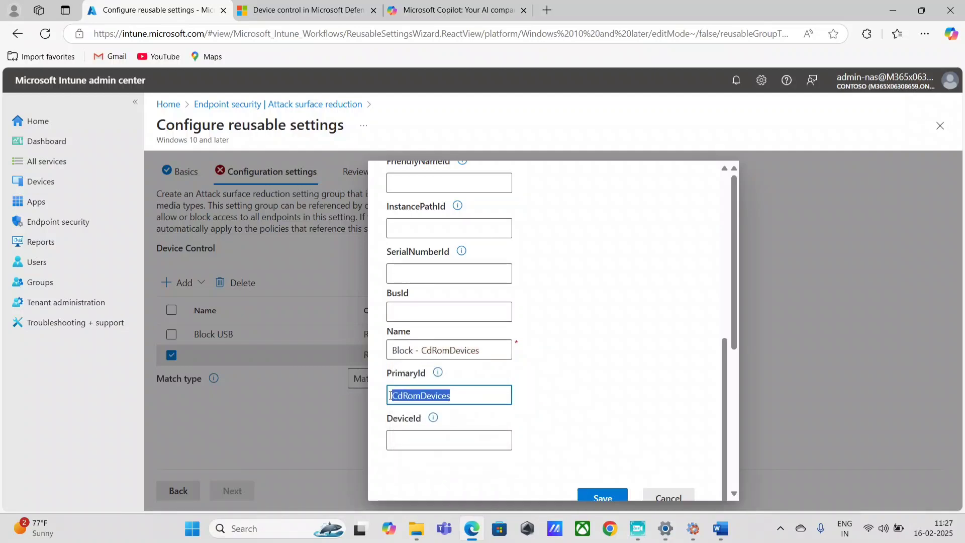
Confirm PrimaryId remains CdRomDevices and save the entry
left_click_drag(467, 396, 380, 404)
left_click(388, 403)
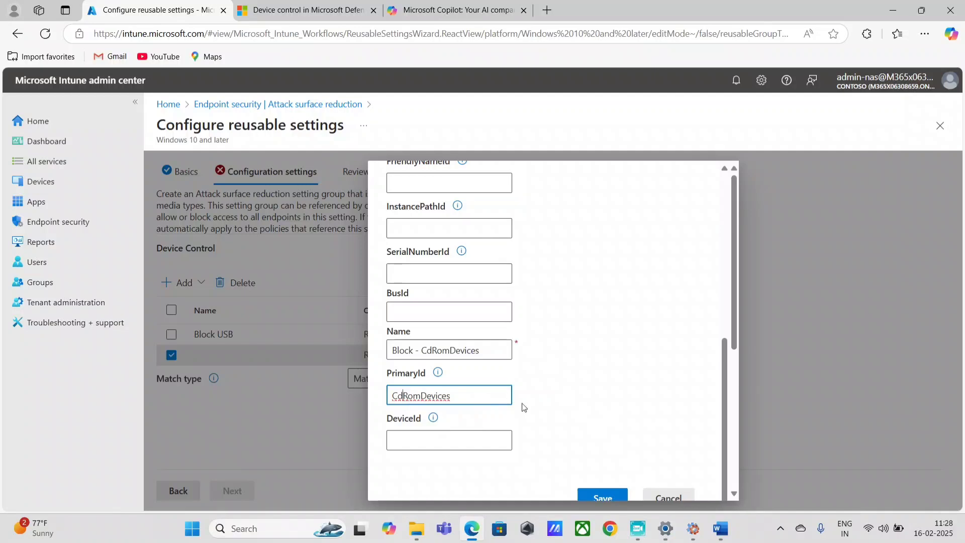
left_click(459, 399)
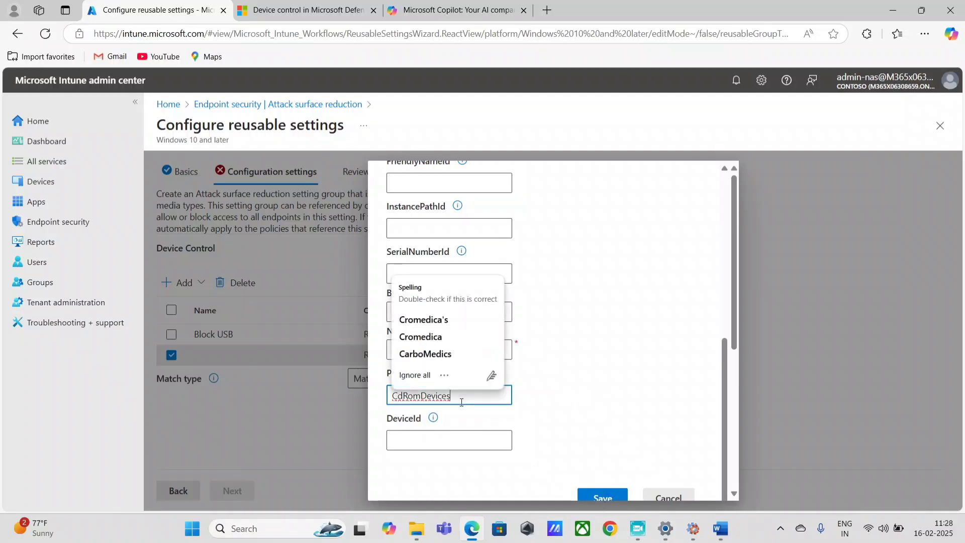
left_click(583, 387)
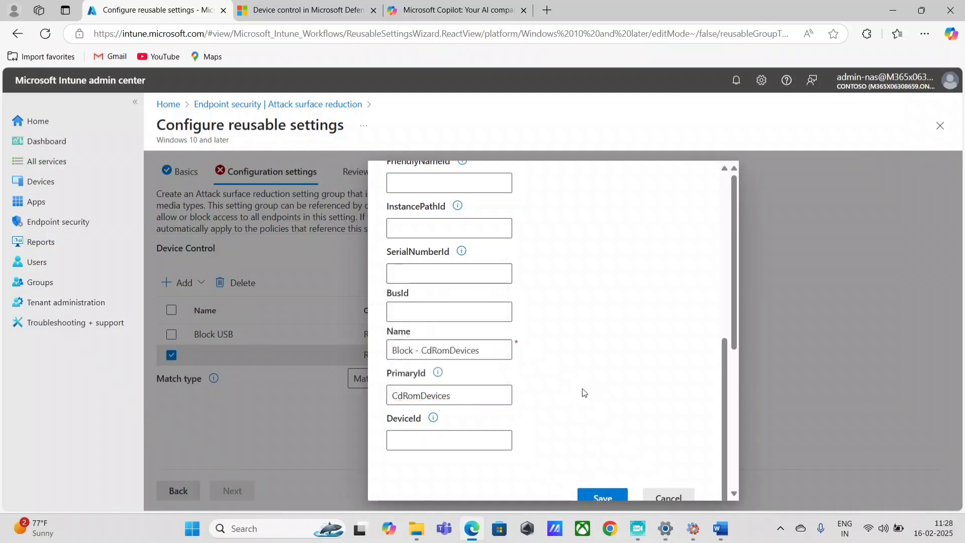
left_click(605, 497)
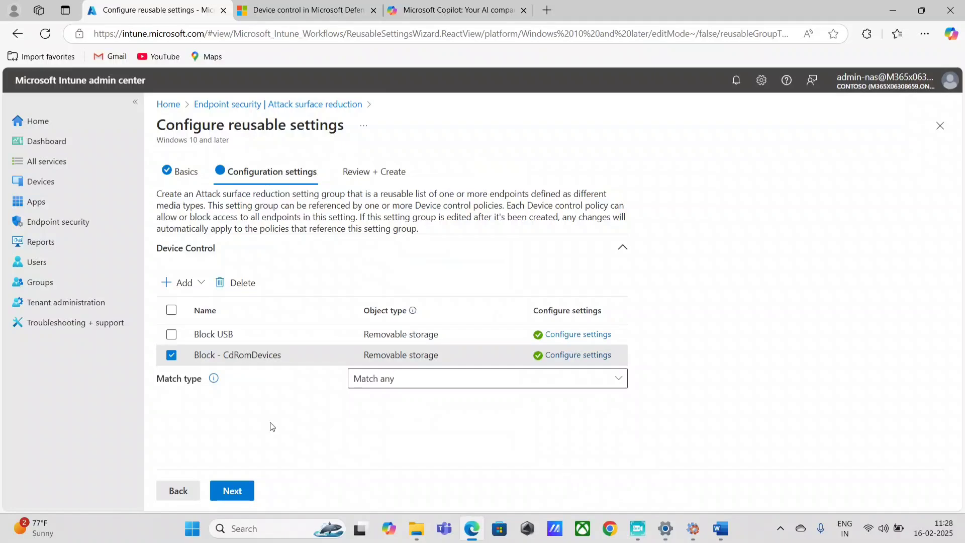
Add a third removable storage entry and copy WpdDevices from the Word notes
left_click(174, 282)
left_click(220, 330)
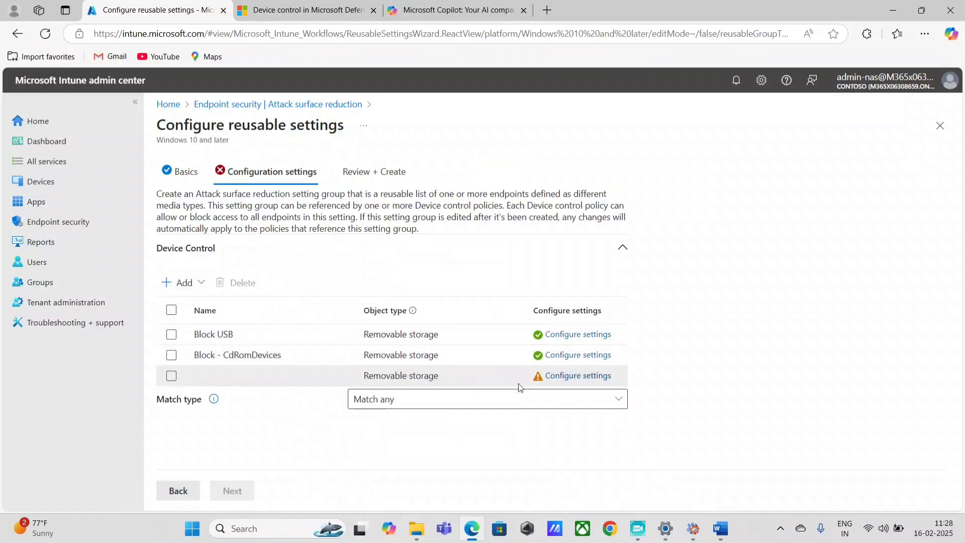
left_click(721, 528)
left_click(321, 373)
double_click(321, 372)
key("ctrl+c")
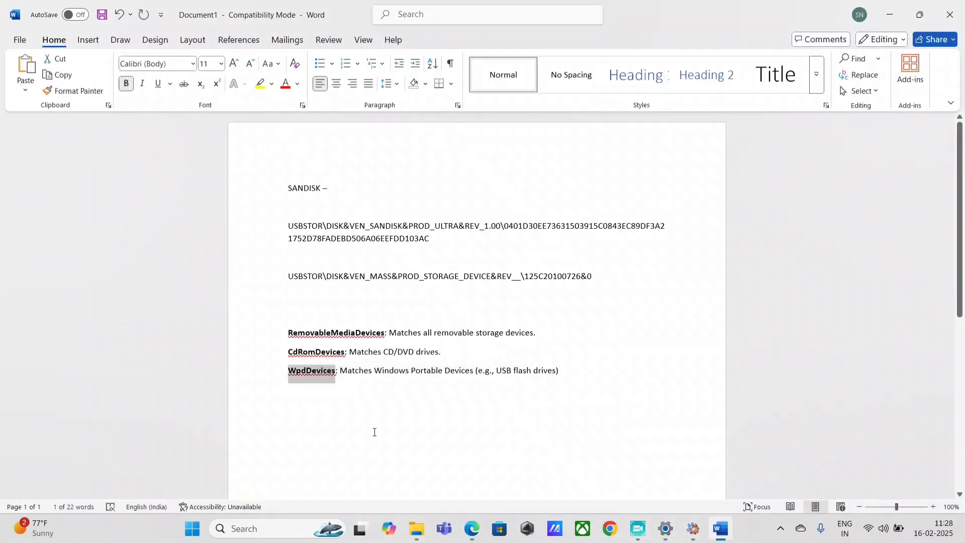
left_click(472, 529)
Set the entry's Name and PrimaryId to WpdDevices, save, and create the group
left_click(598, 381)
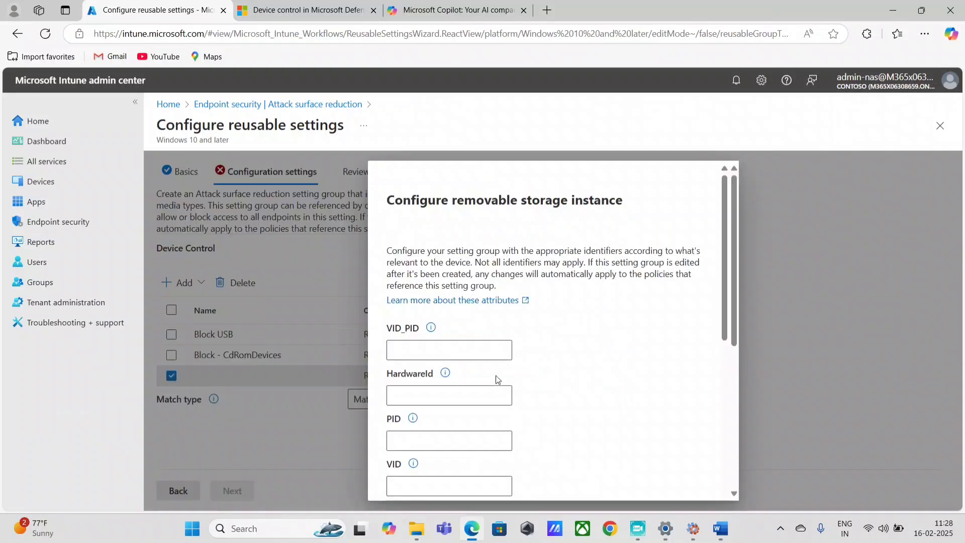
scroll(429, 439, "down", 5)
left_click(429, 439)
key("ctrl+v")
left_click(429, 384)
key("ctrl+v")
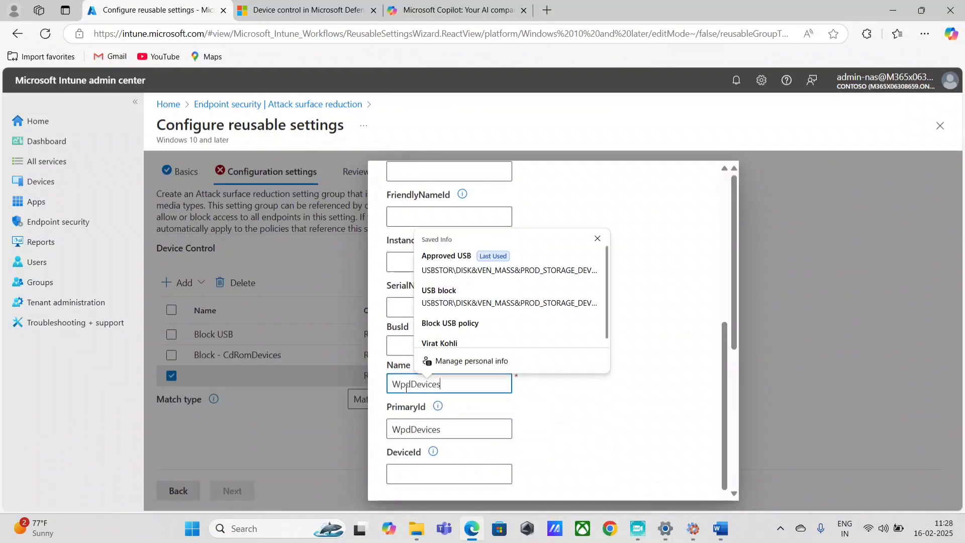
left_click(574, 412)
scroll(573, 411, "down", 1)
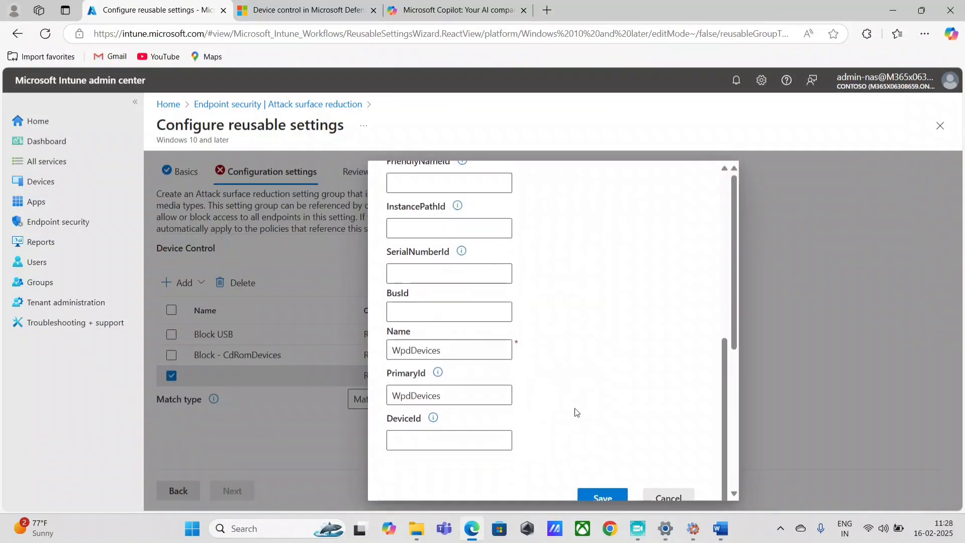
left_click(603, 499)
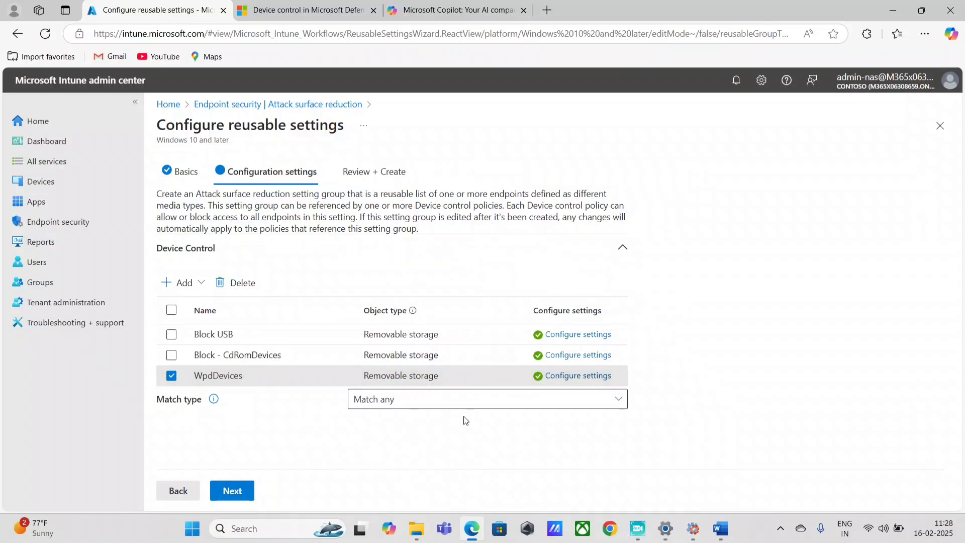
left_click(233, 492)
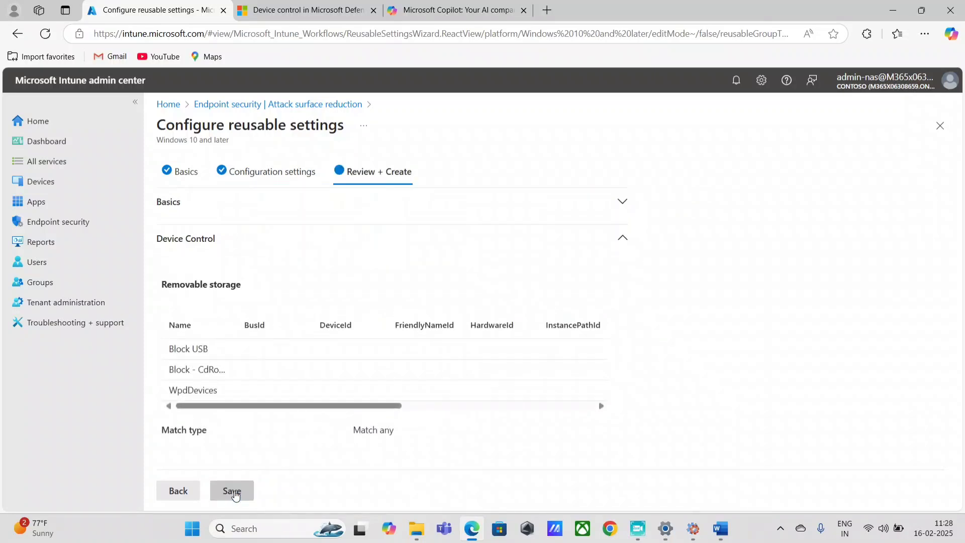
left_click(230, 498)
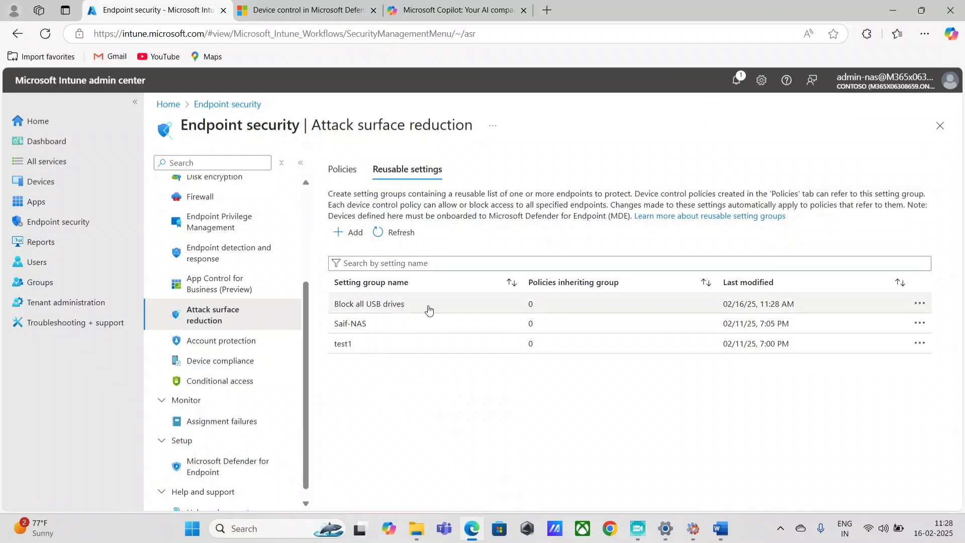
Start a setting group named 'Approved USB devices', reusing the name as description
left_click(348, 240)
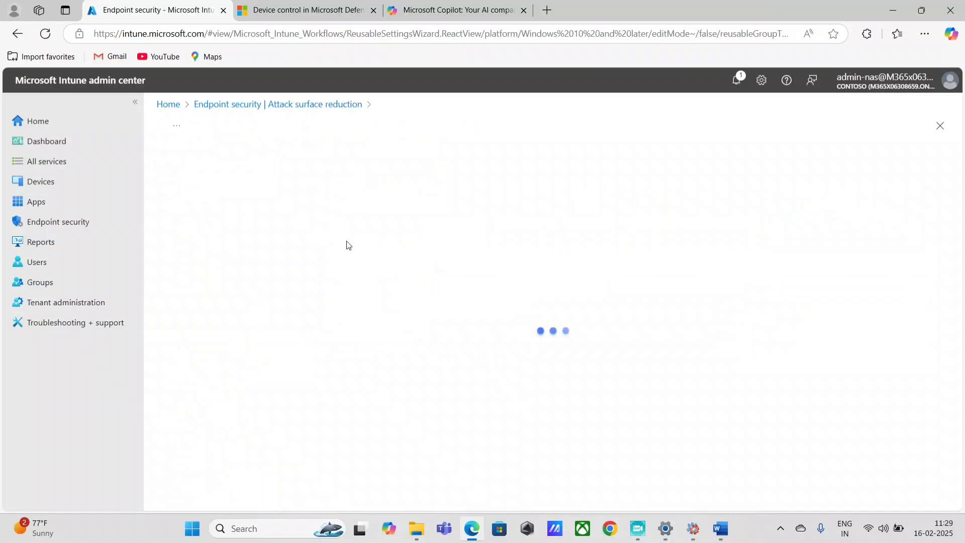
left_click(205, 211)
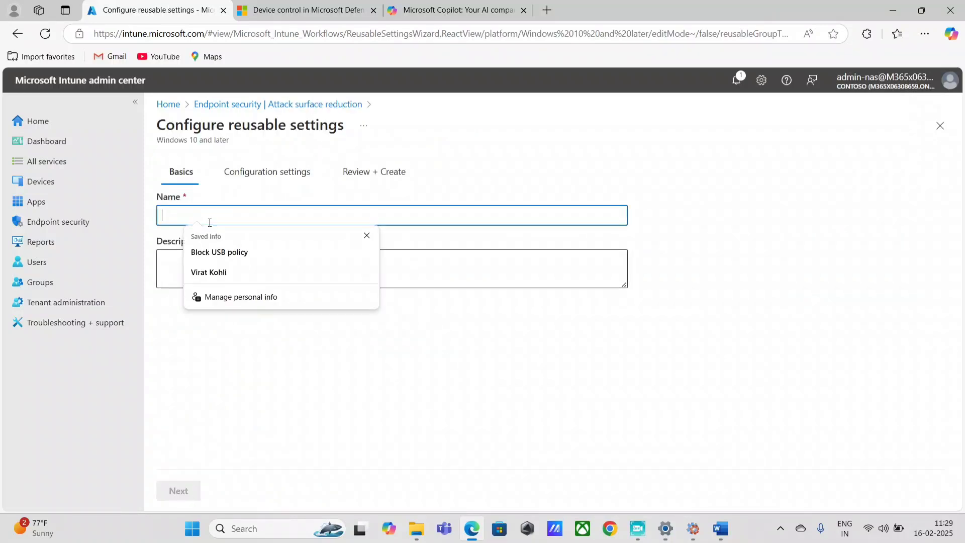
type("Approved USB devices")
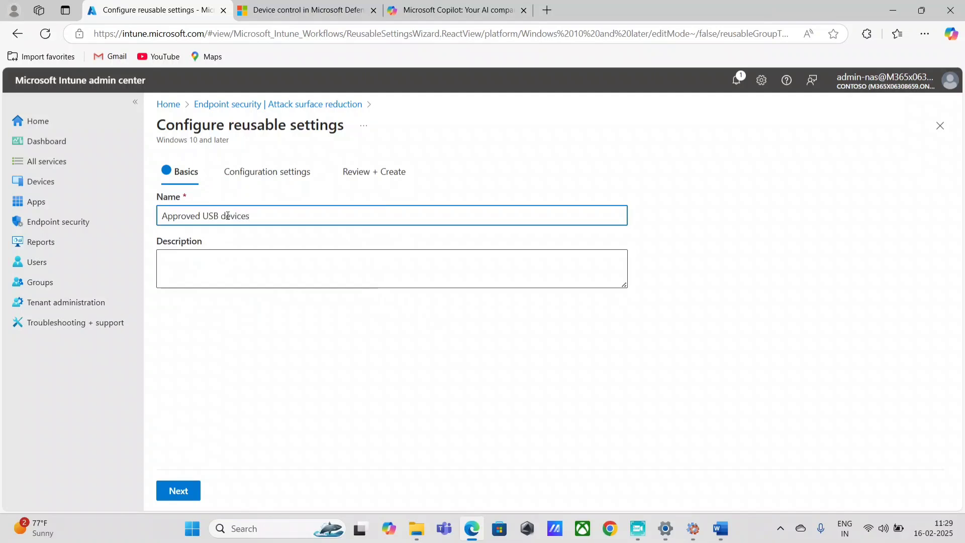
triple_click(227, 215)
key("ctrl+c")
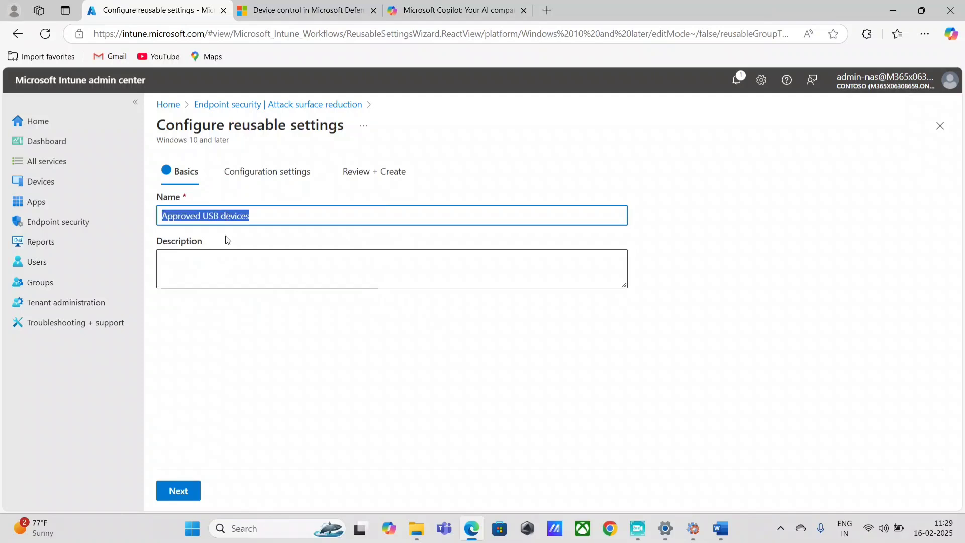
left_click(229, 269)
key("ctrl+v")
left_click(178, 491)
Add a removable storage entry to the group and open its settings form
left_click(197, 291)
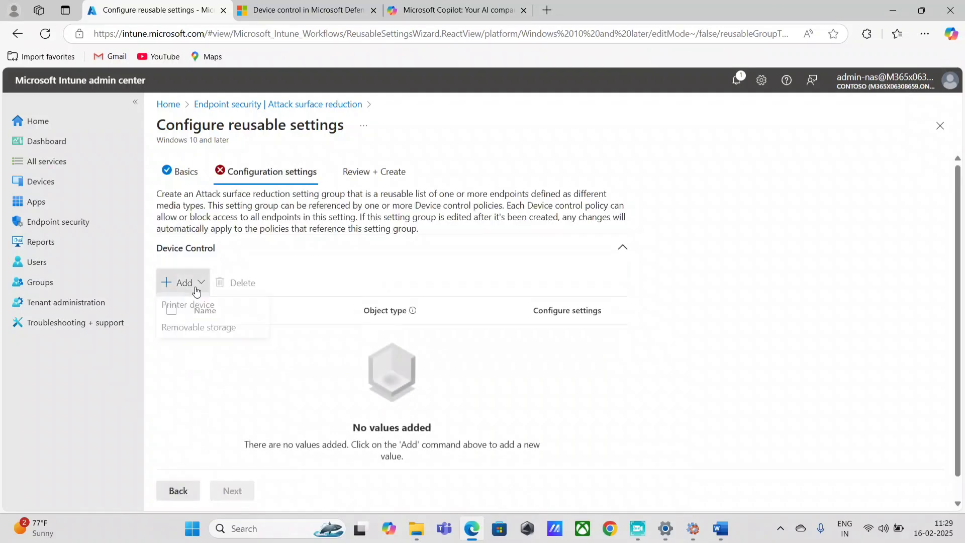
left_click(200, 327)
left_click(579, 336)
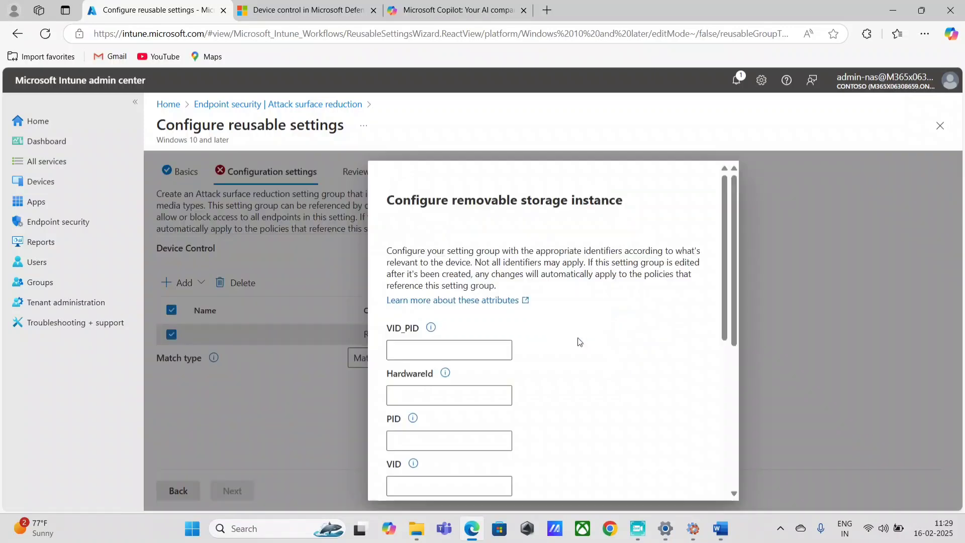
Copy the MASS storage device ID line from the Word notes
left_click(713, 537)
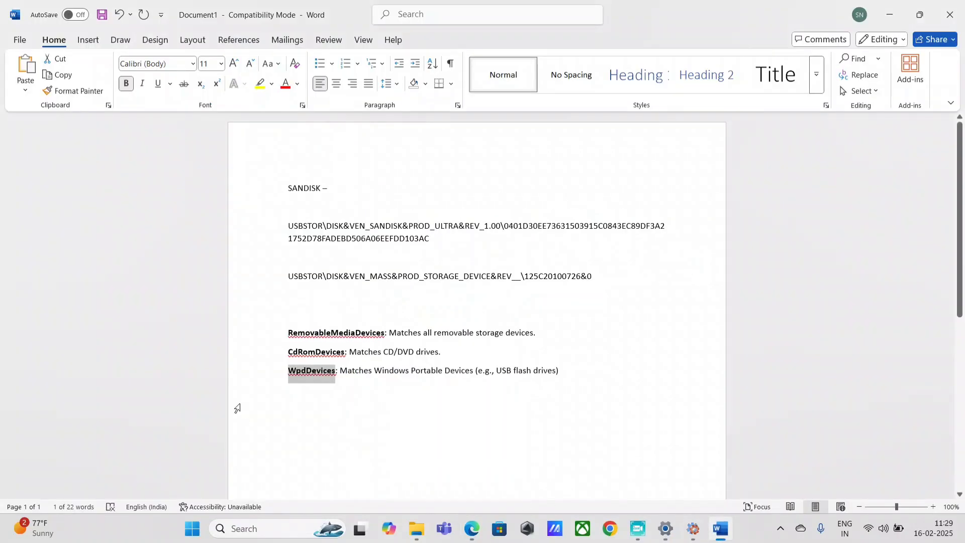
left_click_drag(434, 244, 254, 231)
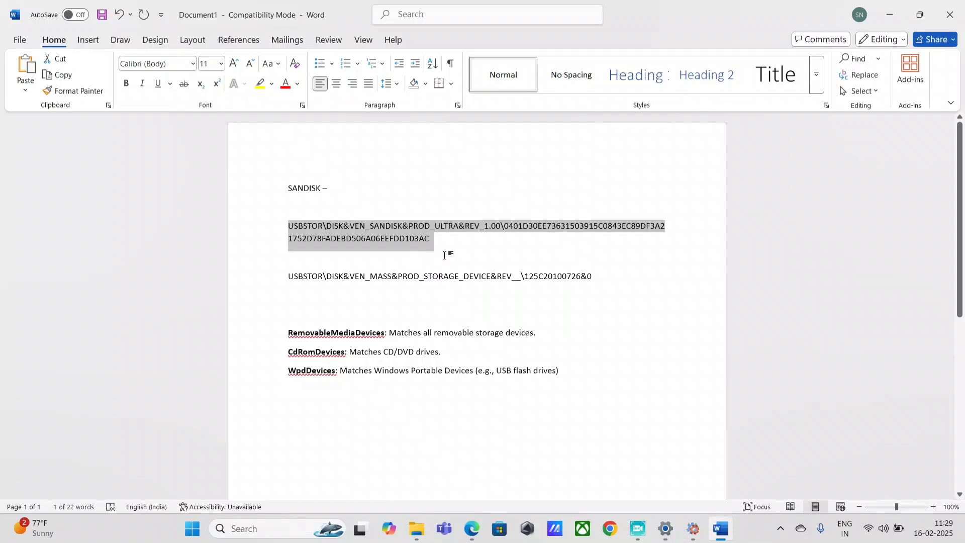
left_click(472, 529)
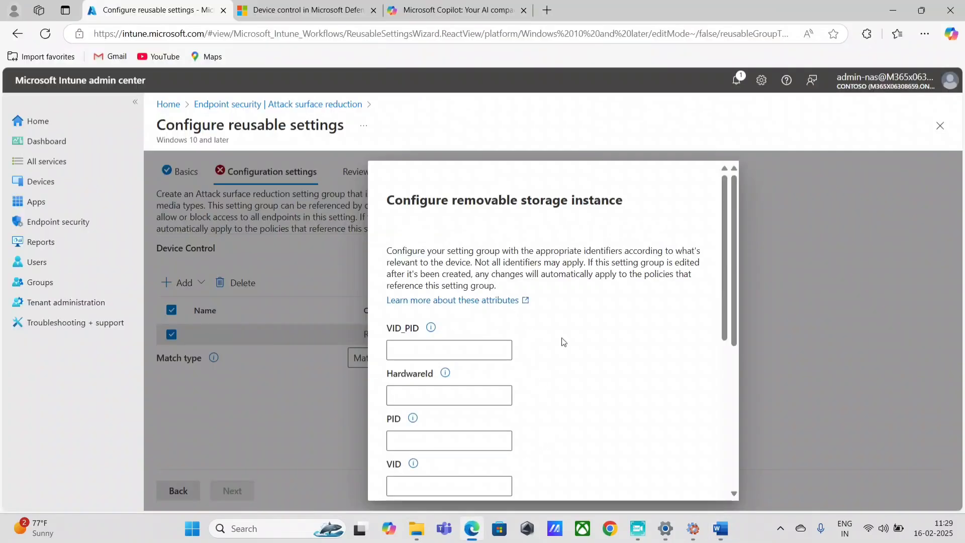
scroll(562, 340, "down", 8)
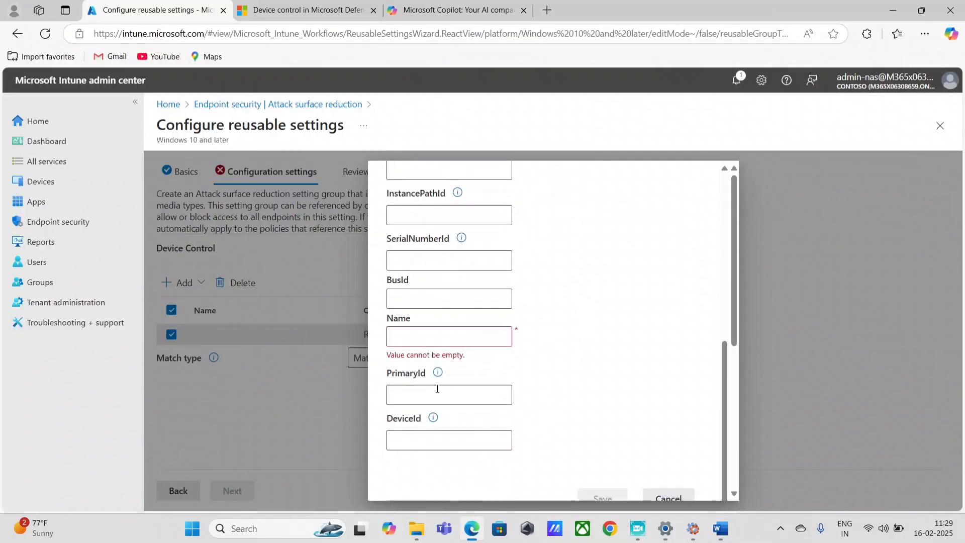
left_click(720, 528)
left_click(581, 294)
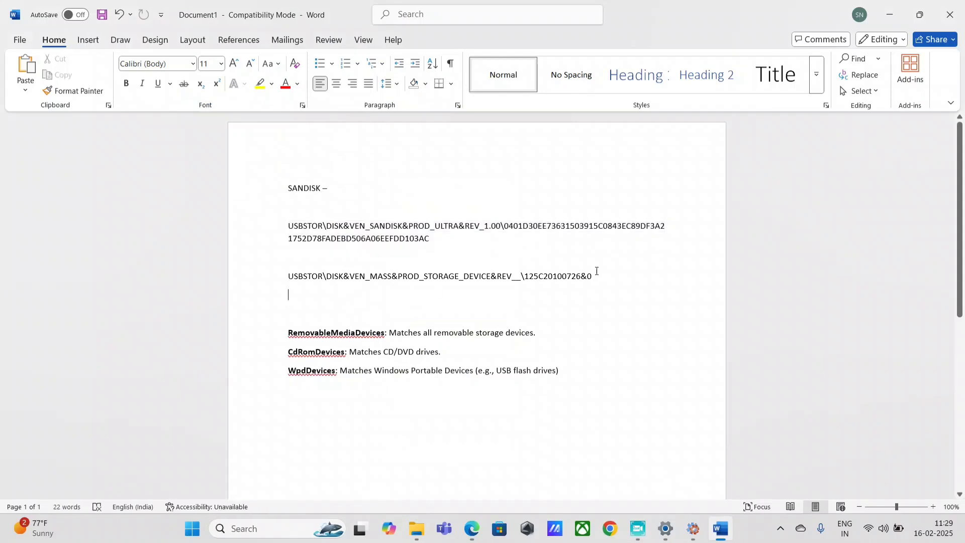
left_click_drag(592, 278, 289, 277)
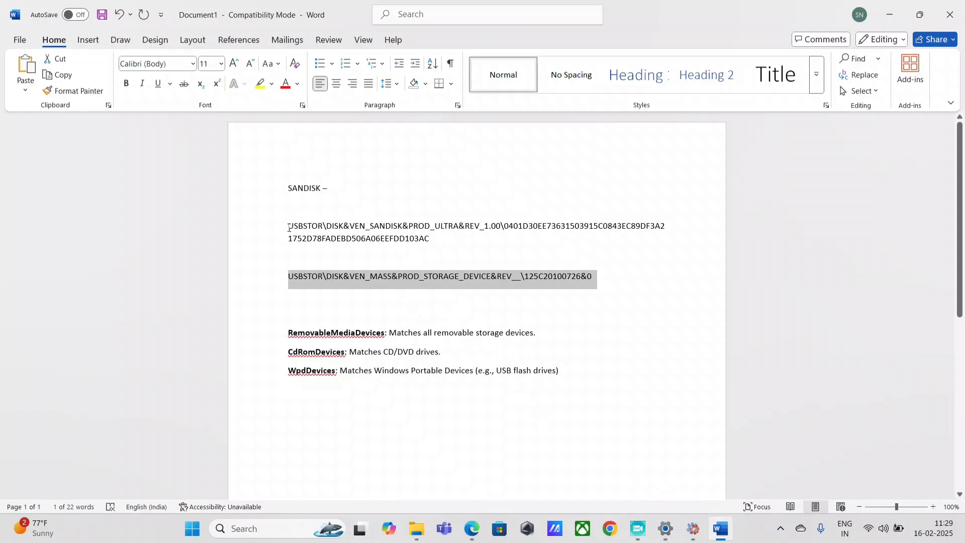
left_click_drag(597, 276, 289, 277)
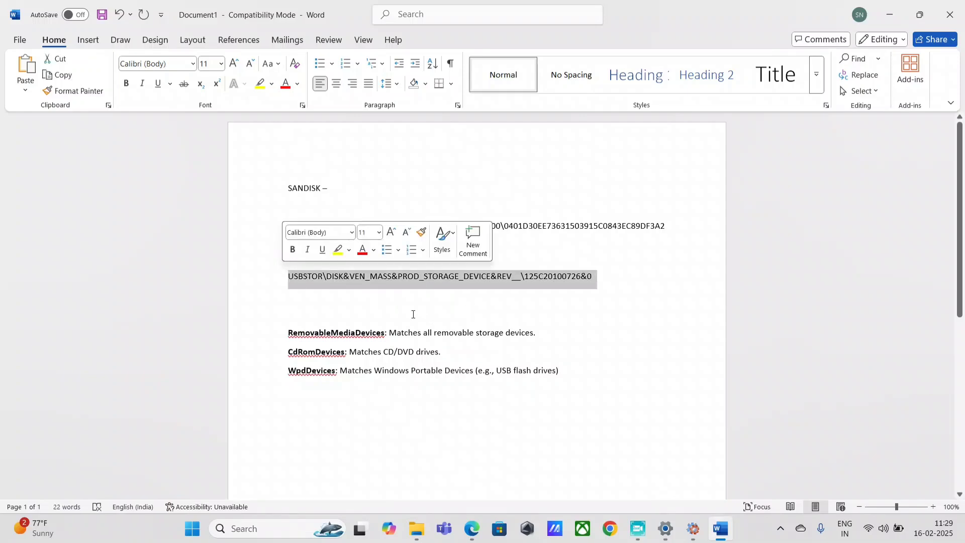
left_click(549, 277)
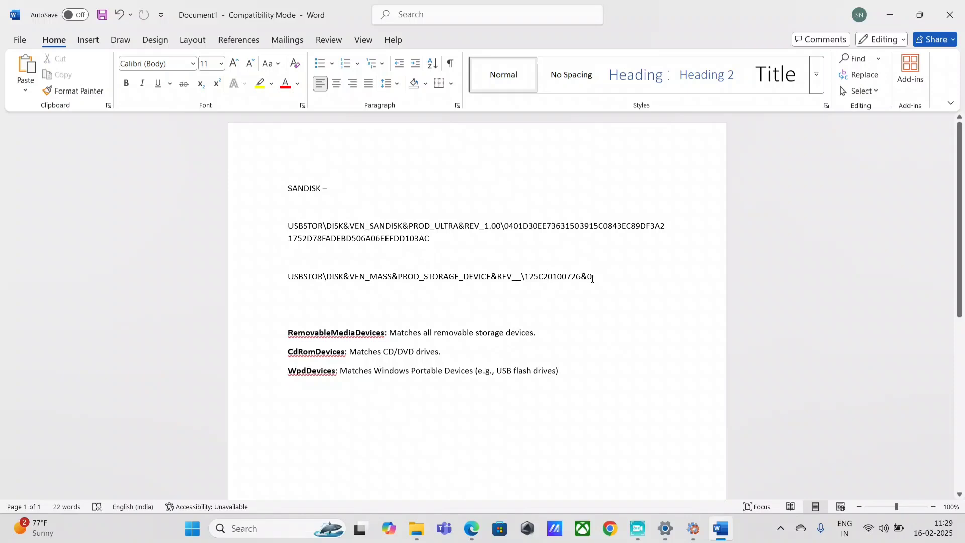
left_click_drag(593, 278, 288, 276)
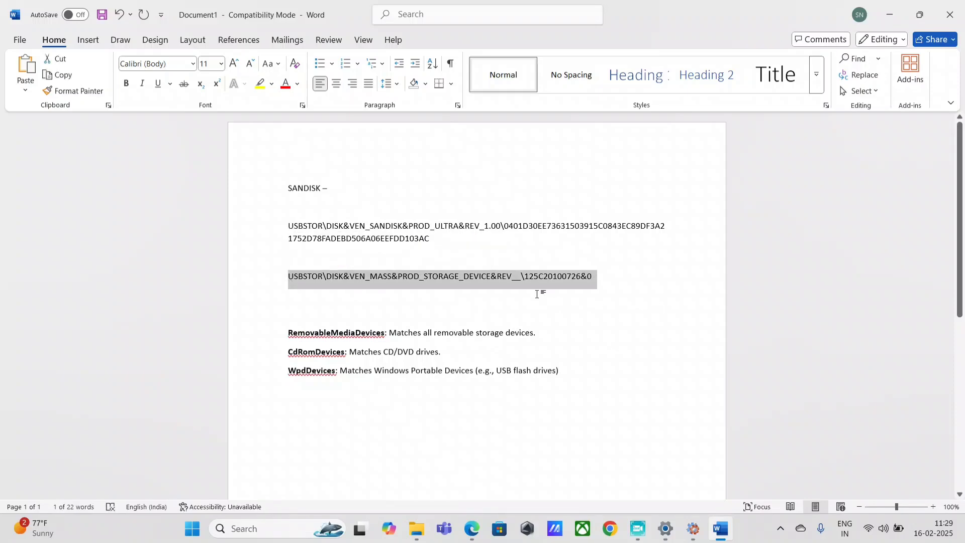
left_click_drag(593, 277, 255, 276)
Paste the mass-storage device path into InstancePathId rather than PrimaryId
left_click(472, 529)
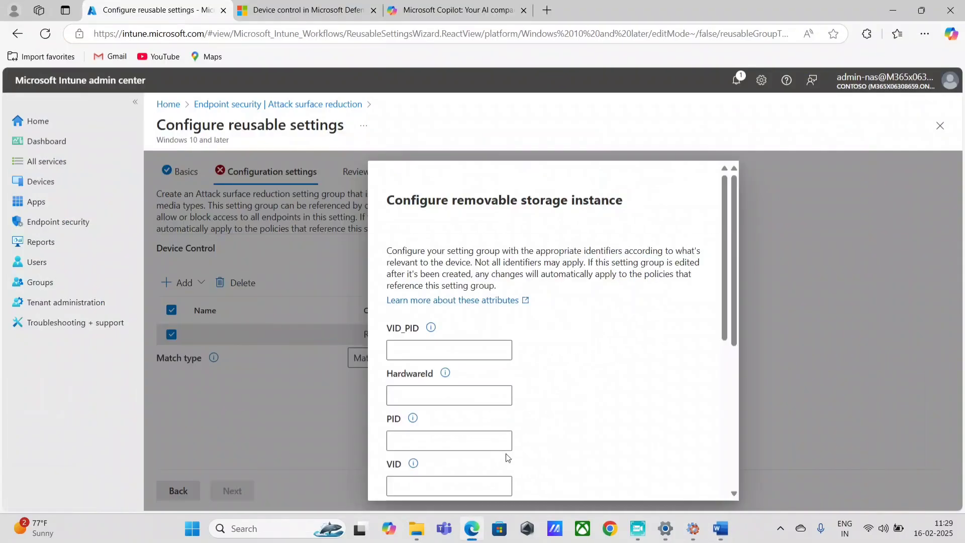
scroll(618, 354, "down", 6)
scroll(620, 355, "down", 1)
left_click(422, 392)
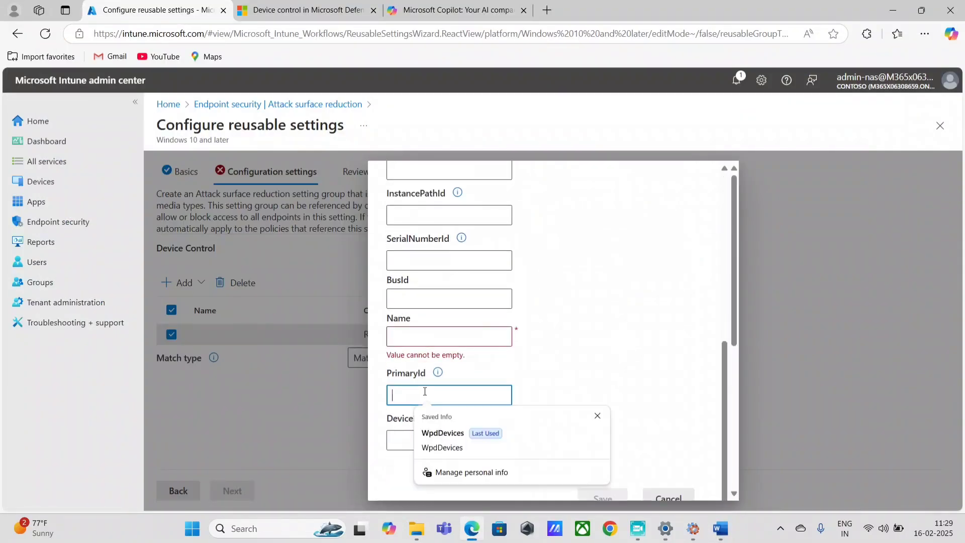
key("ctrl+v")
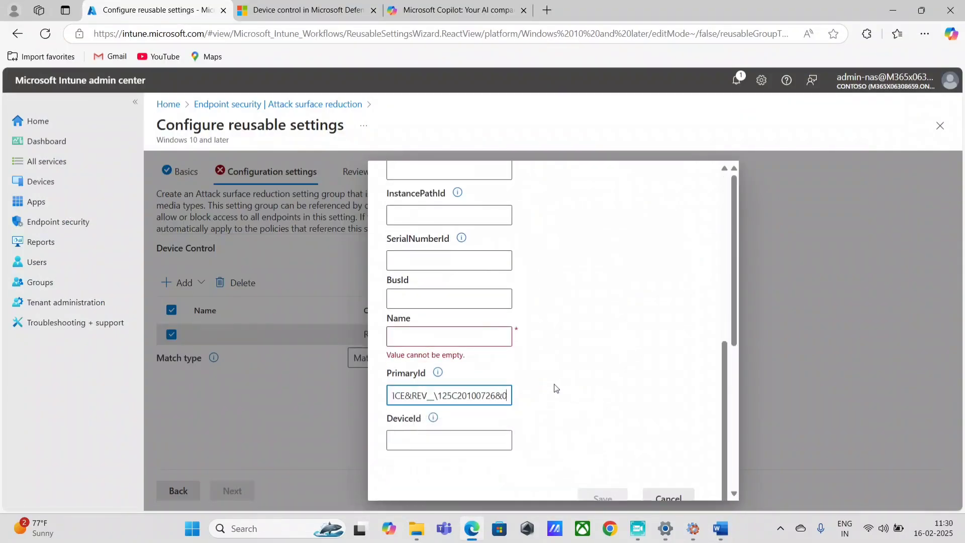
key("ctrl+z")
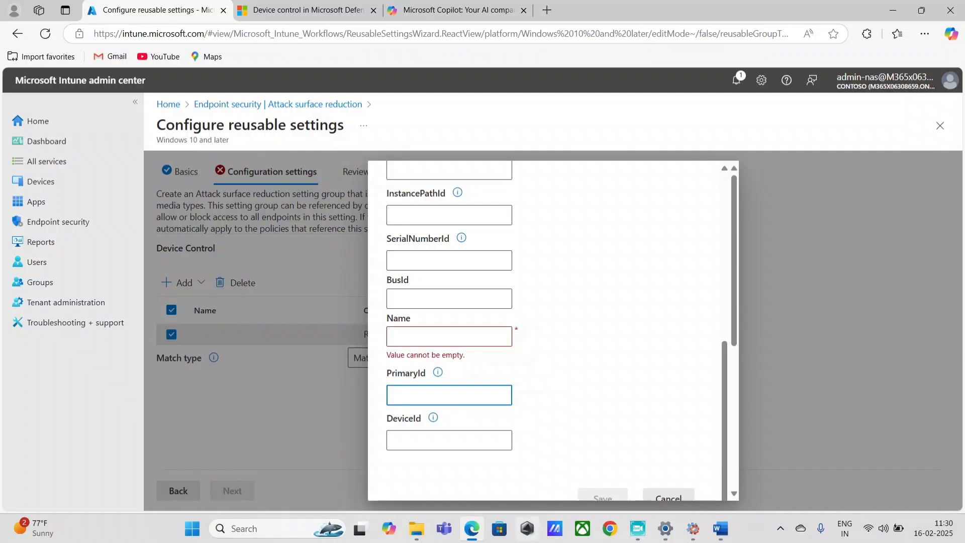
left_click(421, 214)
key("ctrl+v")
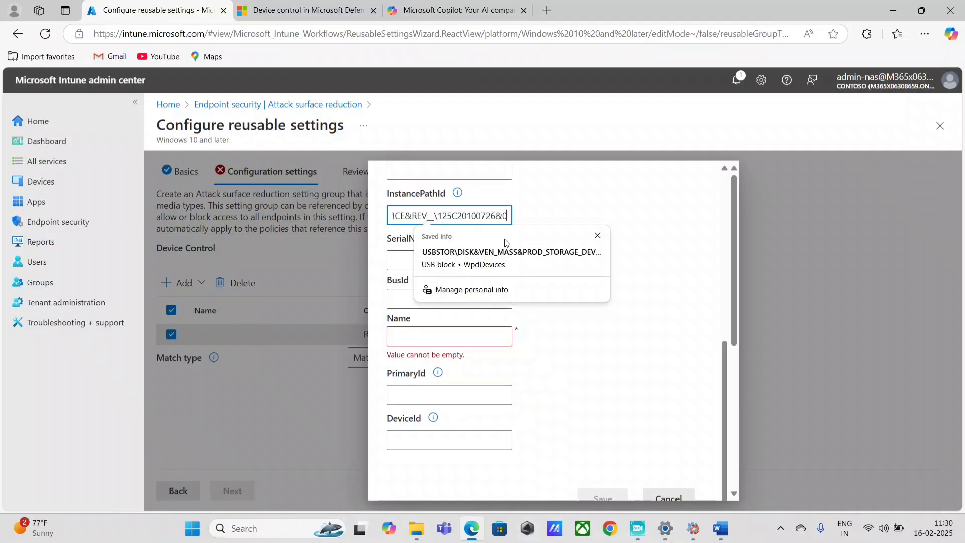
left_click(709, 339)
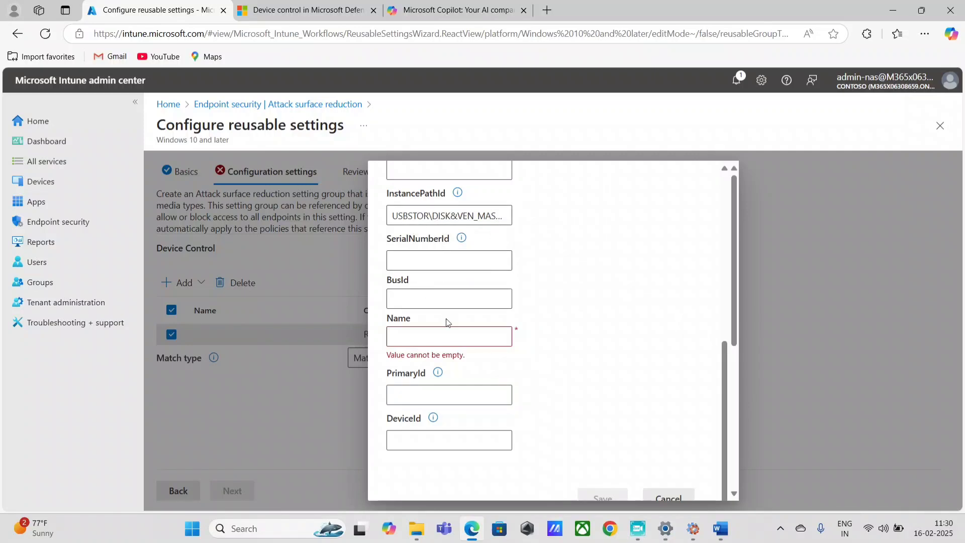
Name the entry 'Approved USB device' and replace InstancePathId with the USBSTOR line
left_click(415, 334)
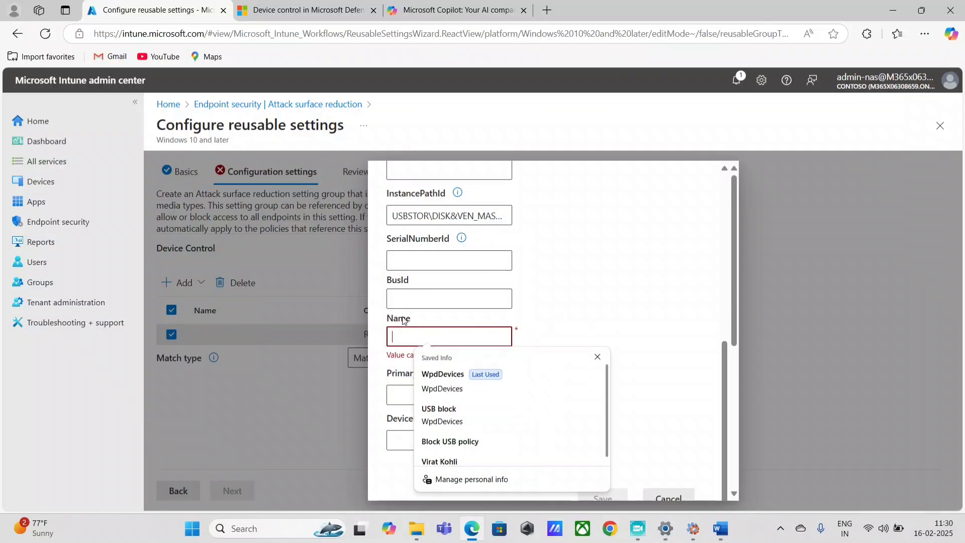
type("Apprpv")
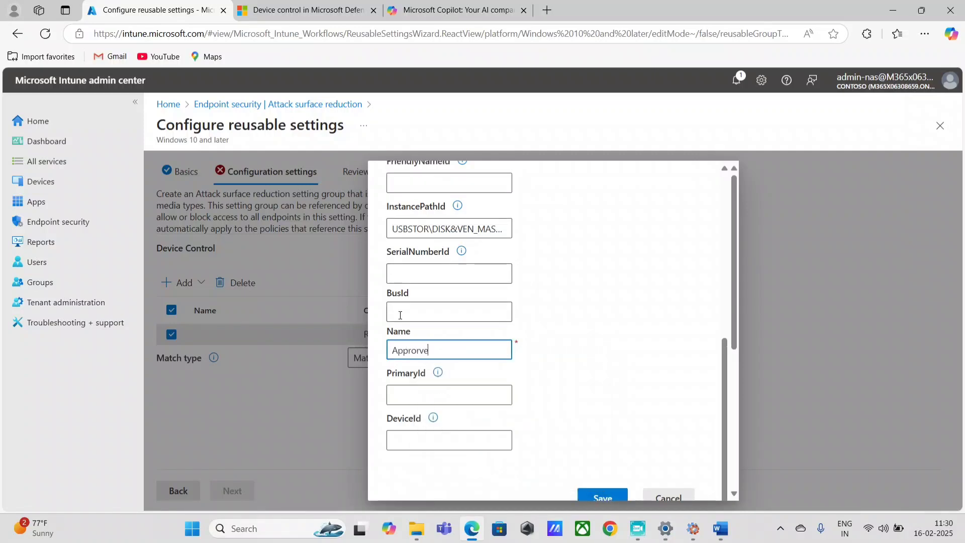
type("ved USB device")
left_click(413, 229)
key("ctrl+a")
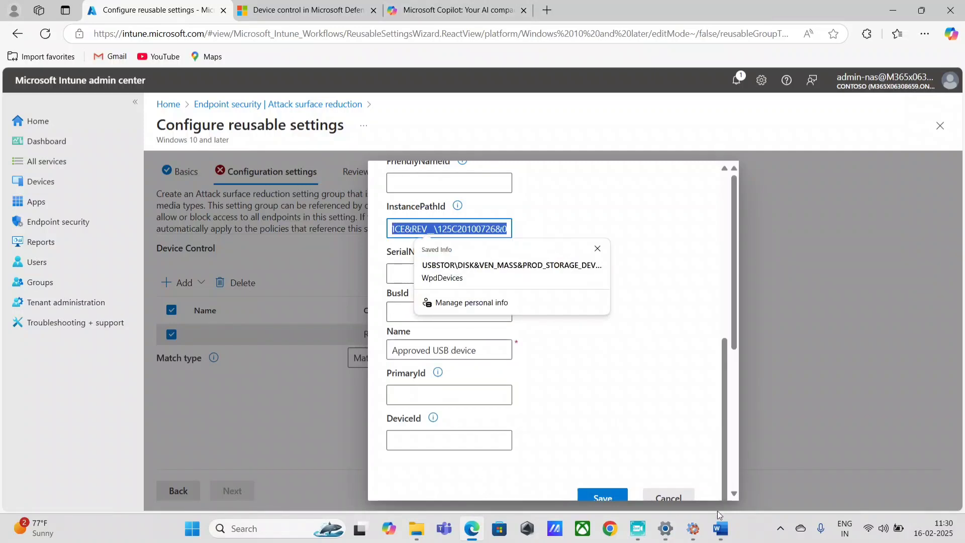
left_click(721, 529)
left_click(619, 310)
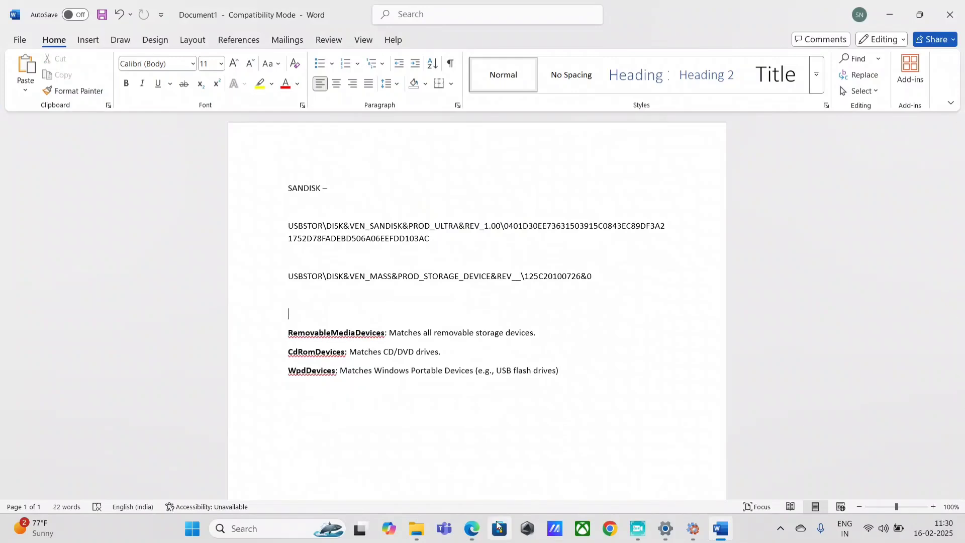
left_click_drag(597, 276, 196, 273)
key("ctrl+c")
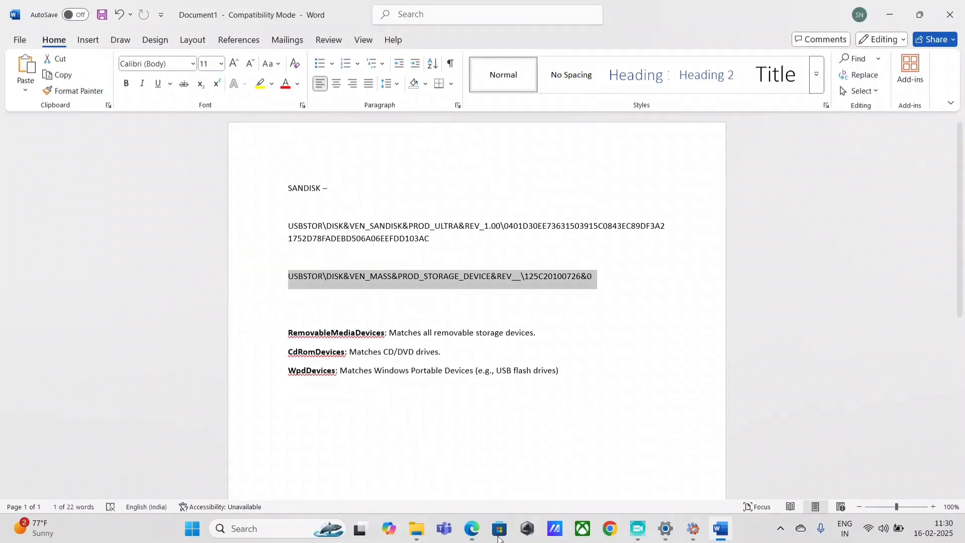
left_click(471, 529)
key("ctrl+v")
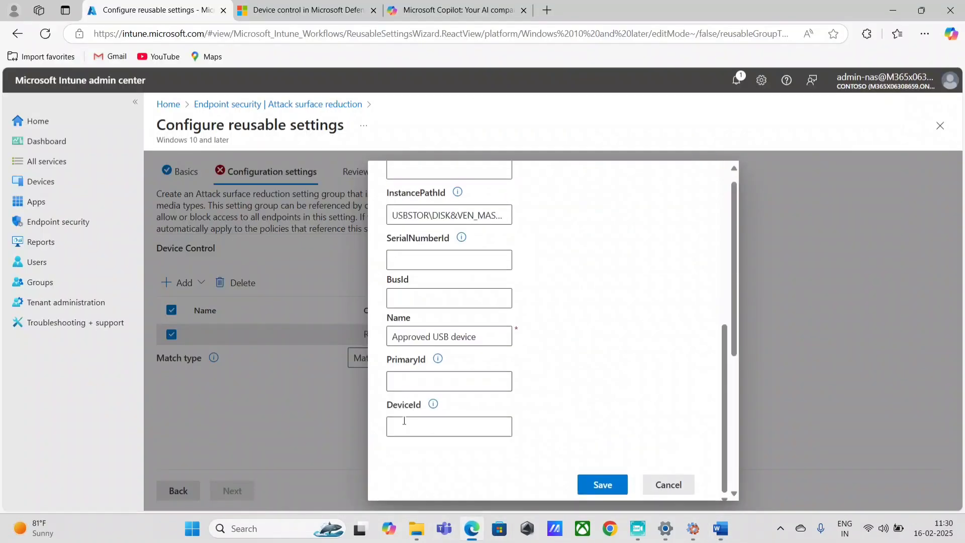
Save the entry and create the Approved USB devices setting group
left_click(603, 486)
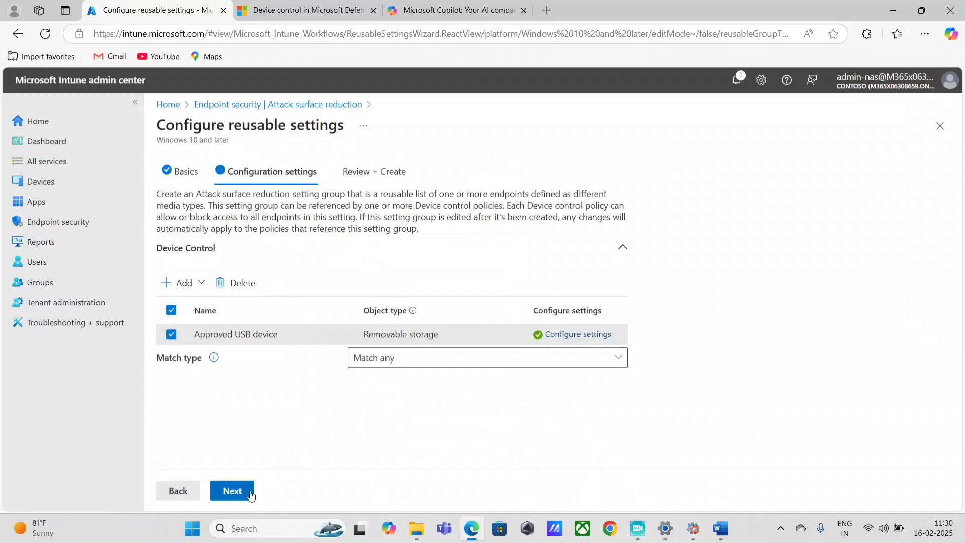
left_click(251, 495)
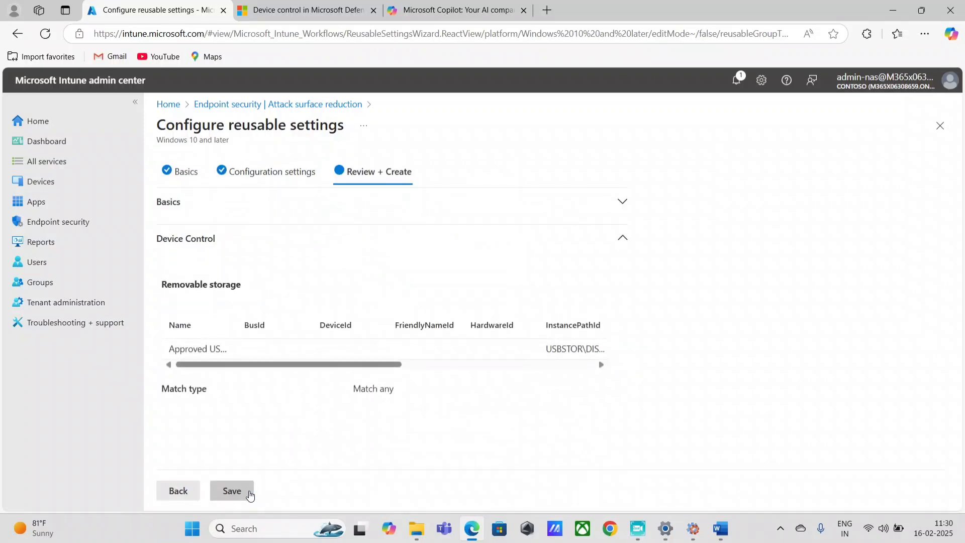
left_click(250, 496)
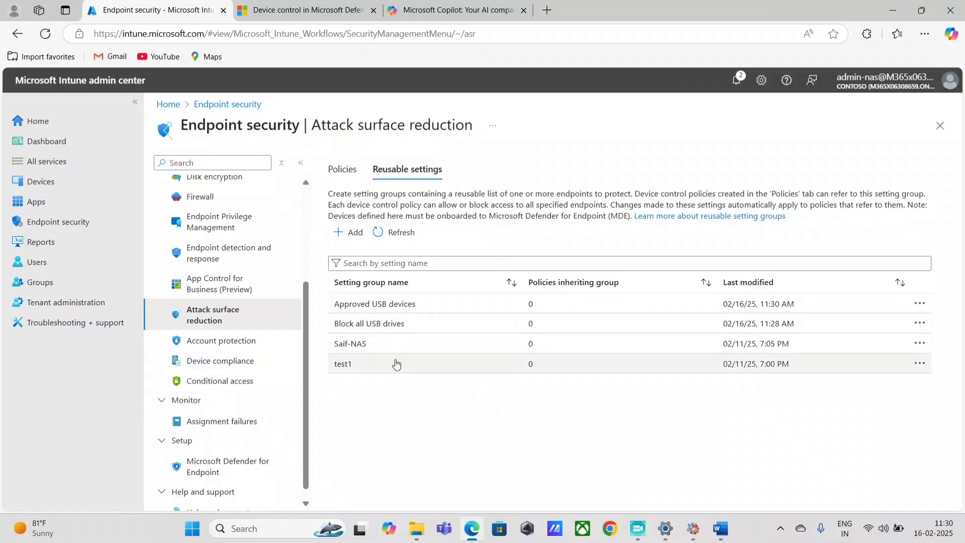
Open security.microsoft.com in a new browser tab
left_click(547, 10)
type("se")
key("Return")
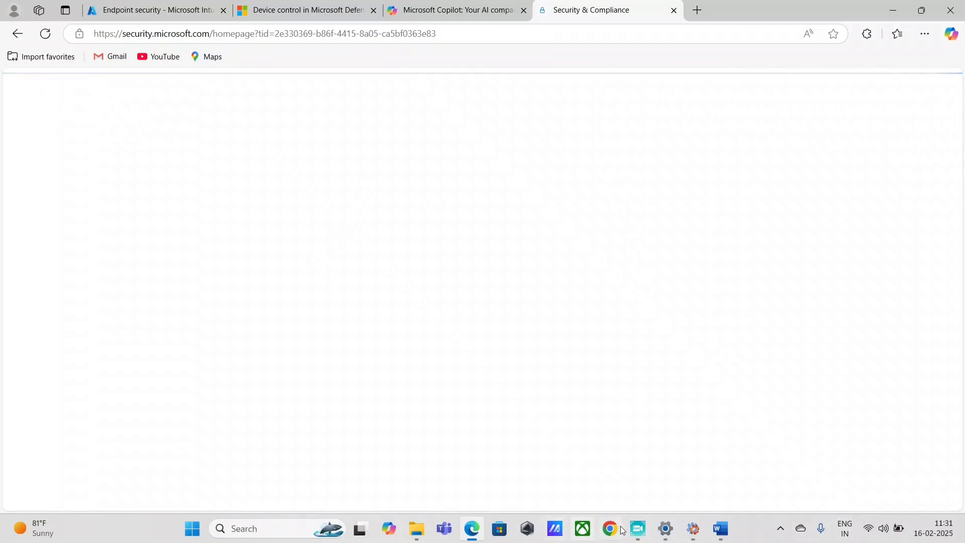
Go to Configuration management > Endpoint security policies and start a new policy
left_click(638, 529)
left_click(637, 529)
scroll(154, 377, "down", 5)
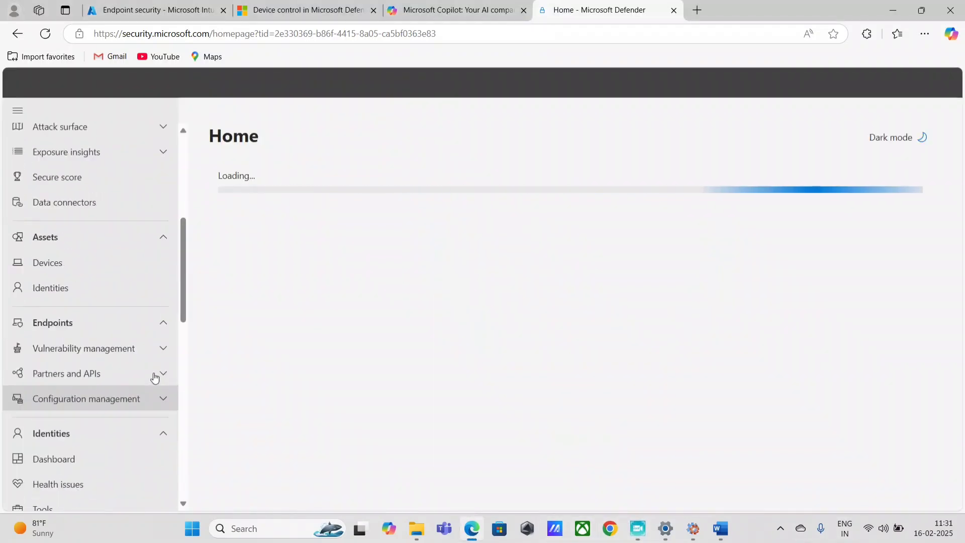
scroll(155, 427, "up", 5)
scroll(133, 410, "down", 7)
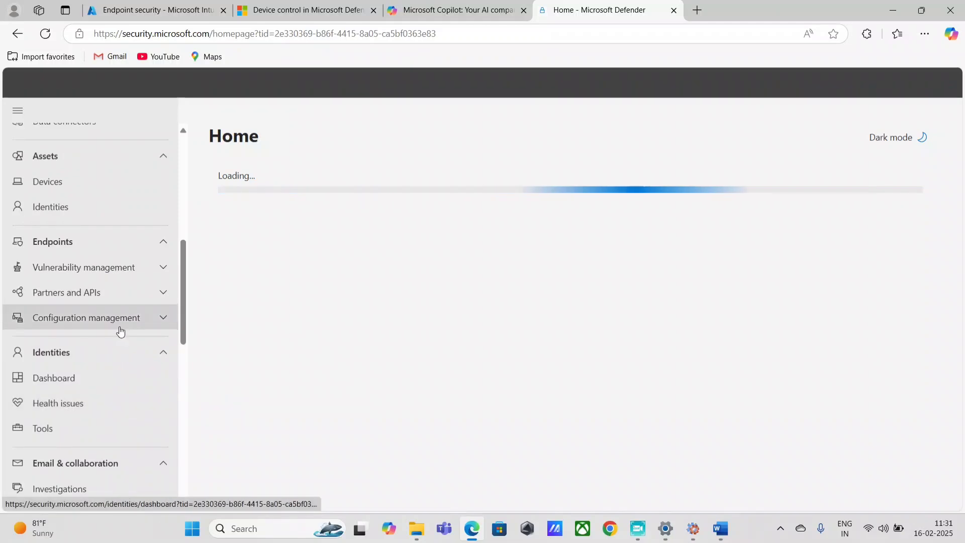
left_click(120, 328)
left_click(108, 362)
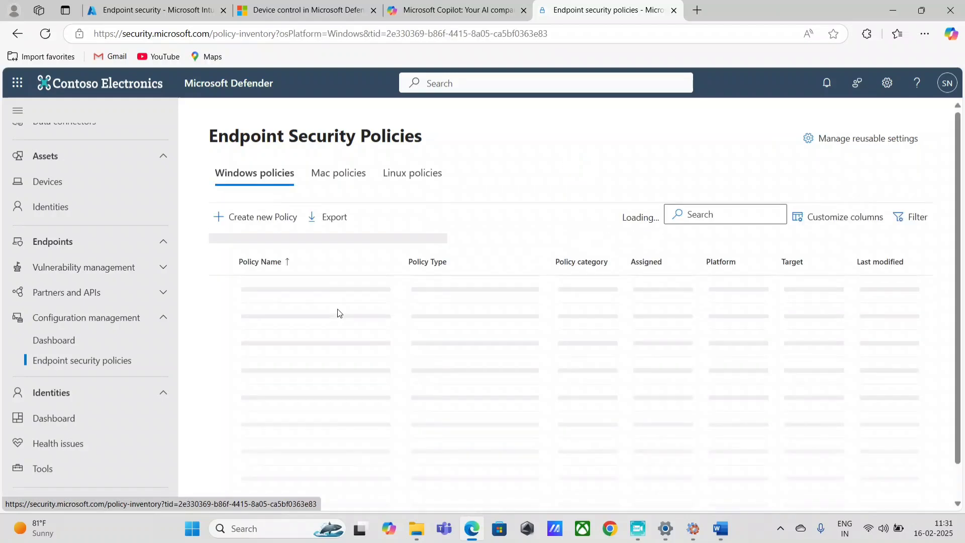
left_click(243, 217)
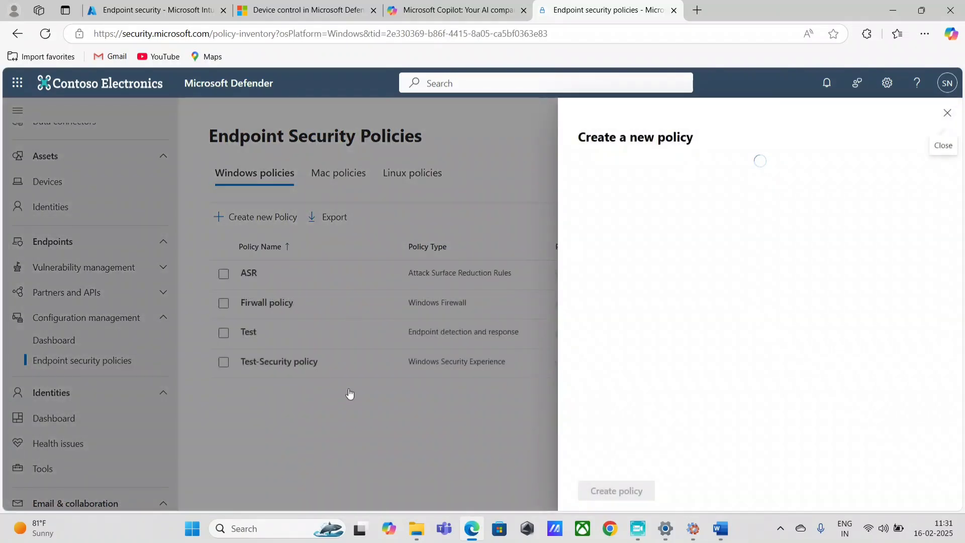
Create a policy for Windows 10, Windows 11, and Windows Server using the Device Control template
left_click(673, 191)
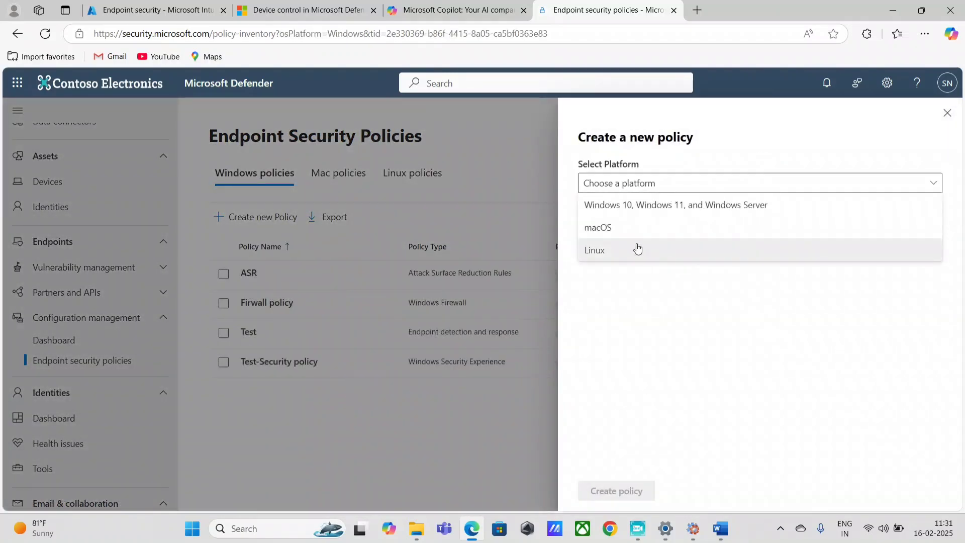
left_click(654, 205)
left_click(657, 231)
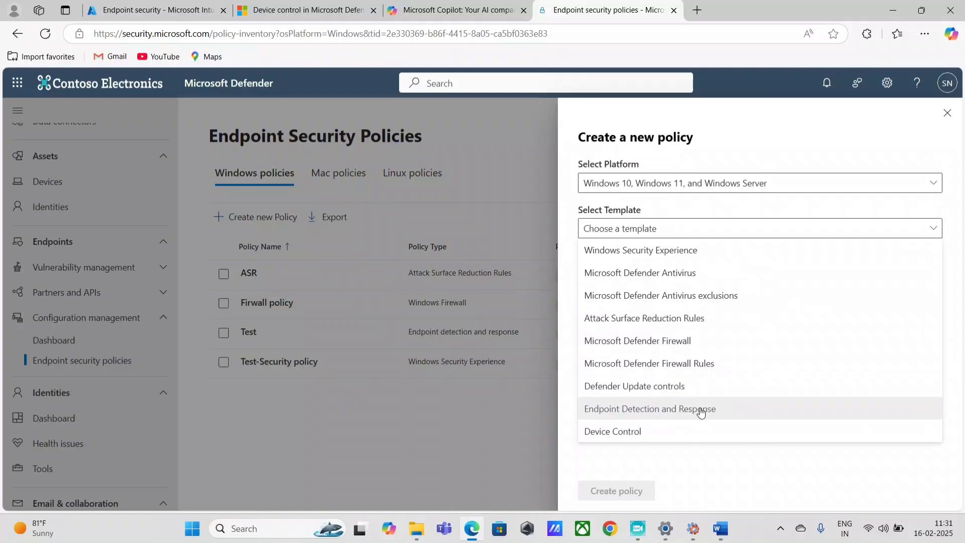
left_click(654, 428)
left_click(626, 489)
Name the policy 'USB Policy - controlled access', reuse it as description, and continue
left_click(417, 217)
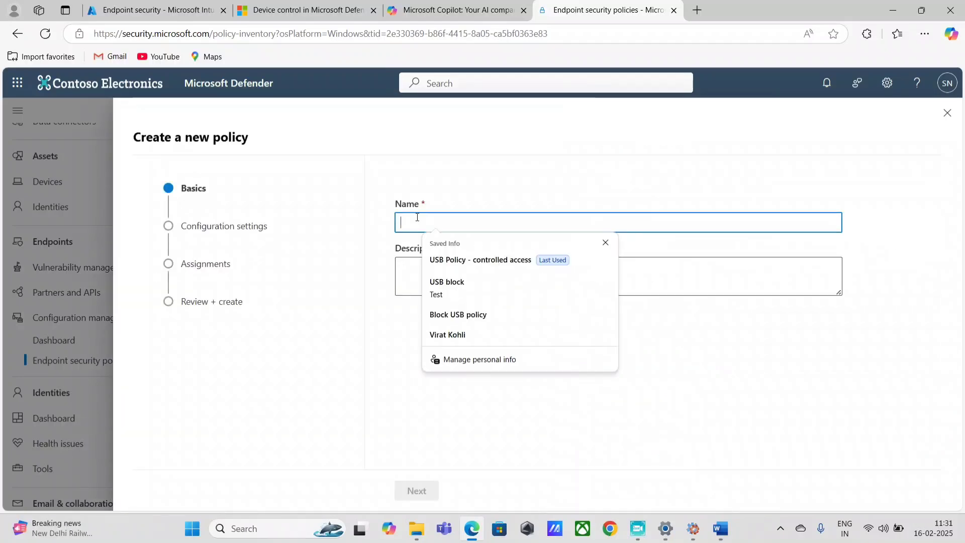
left_click(470, 259)
left_click(524, 225)
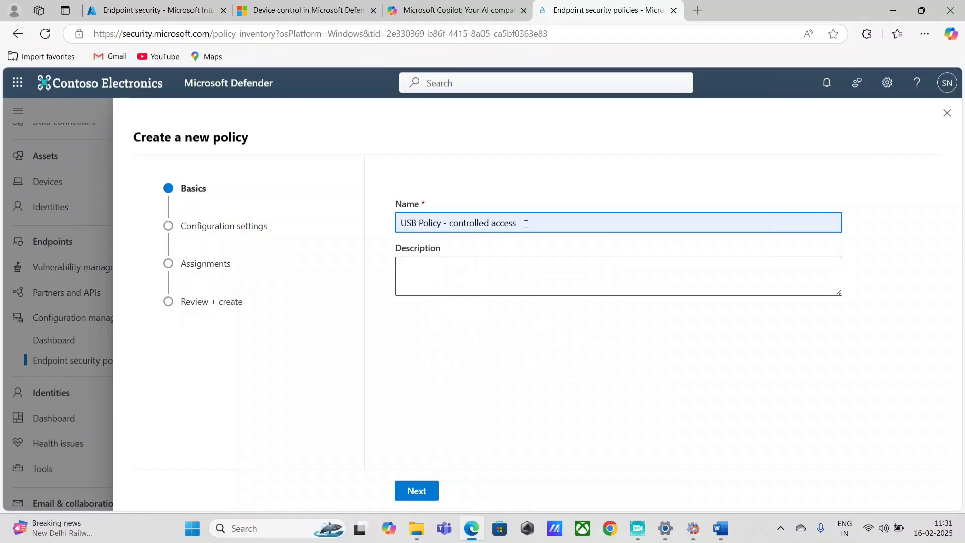
key("ctrl+shift+a")
left_click(669, 262)
left_click(549, 227)
key("ctrl+a")
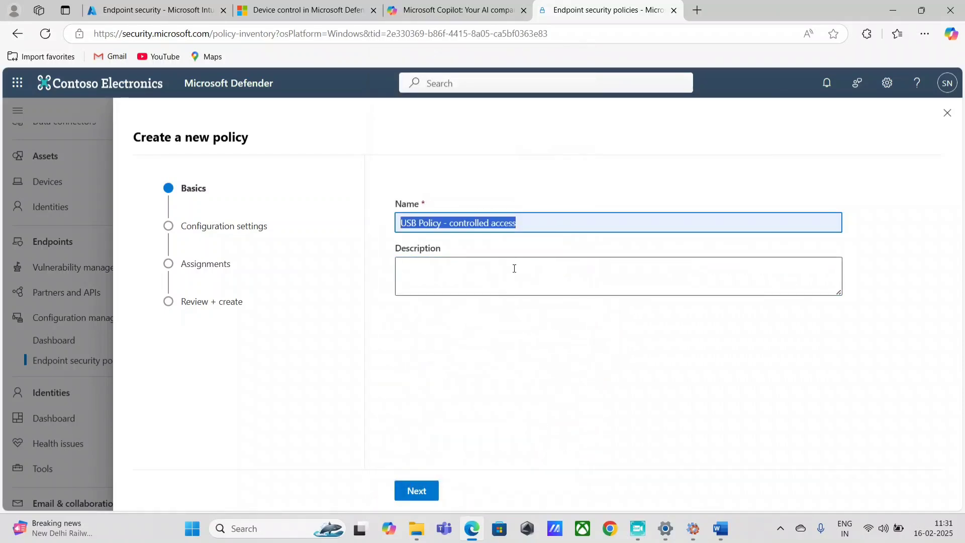
key("ctrl+c")
left_click(514, 268)
key("ctrl+v")
left_click(421, 491)
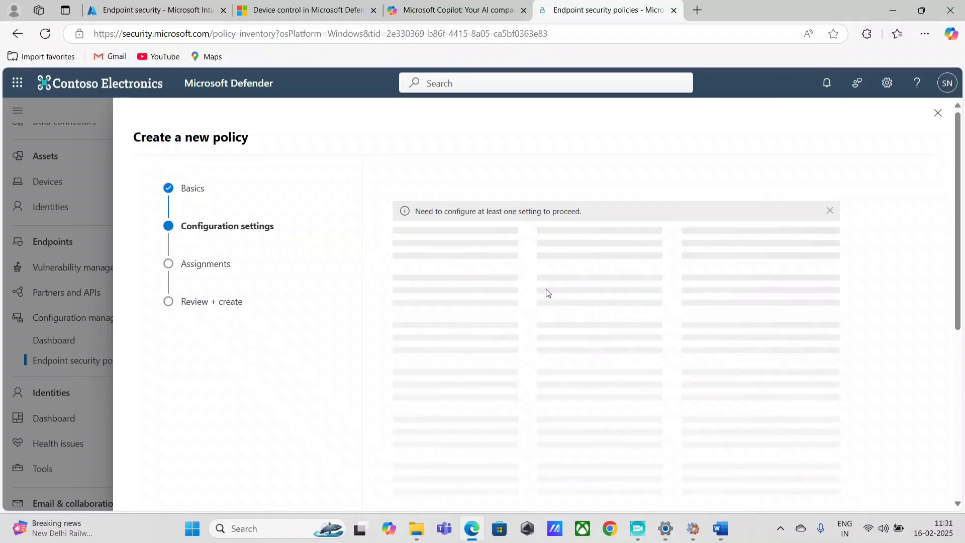
Add a Device Control entry named Block USB policy and open its empty access configuration
scroll(597, 328, "down", 5)
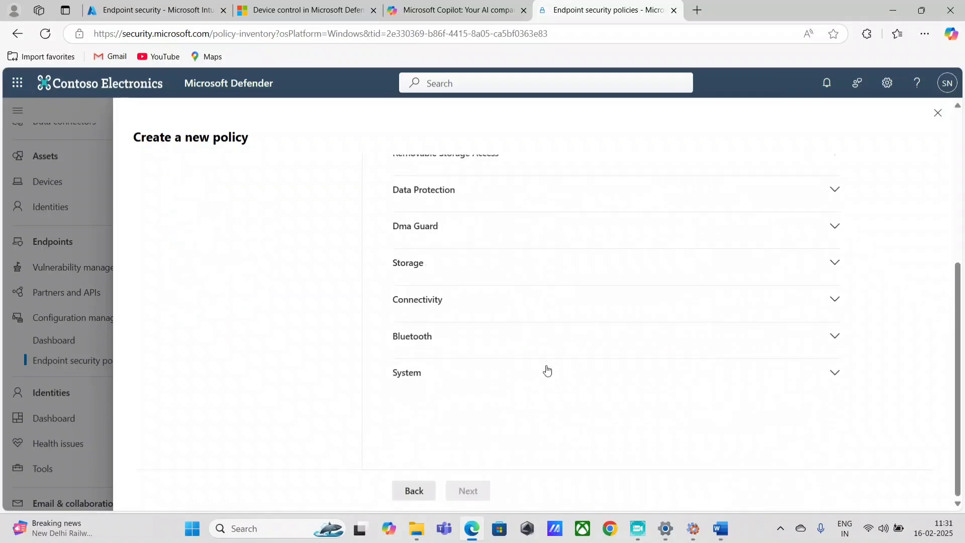
scroll(545, 371, "up", 5)
left_click(464, 352)
scroll(553, 377, "down", 5)
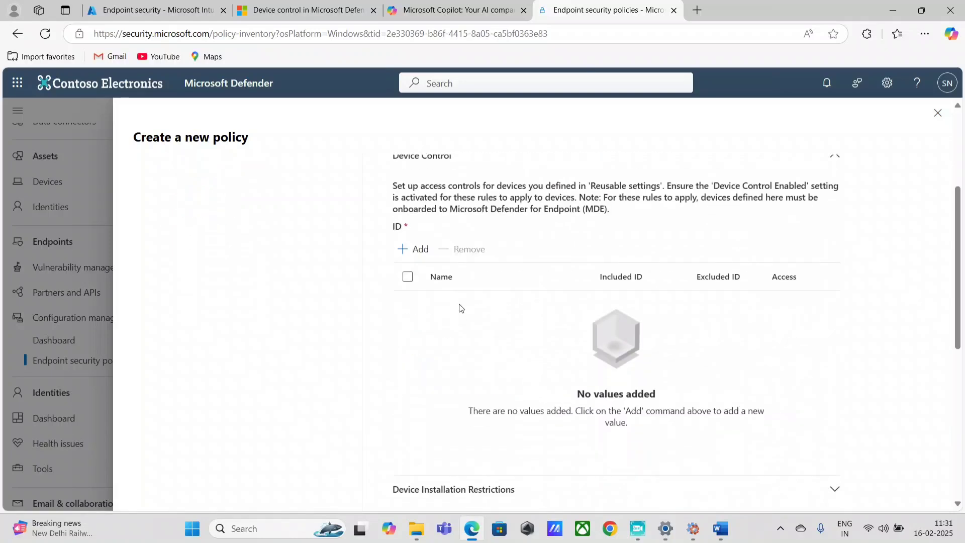
left_click(413, 248)
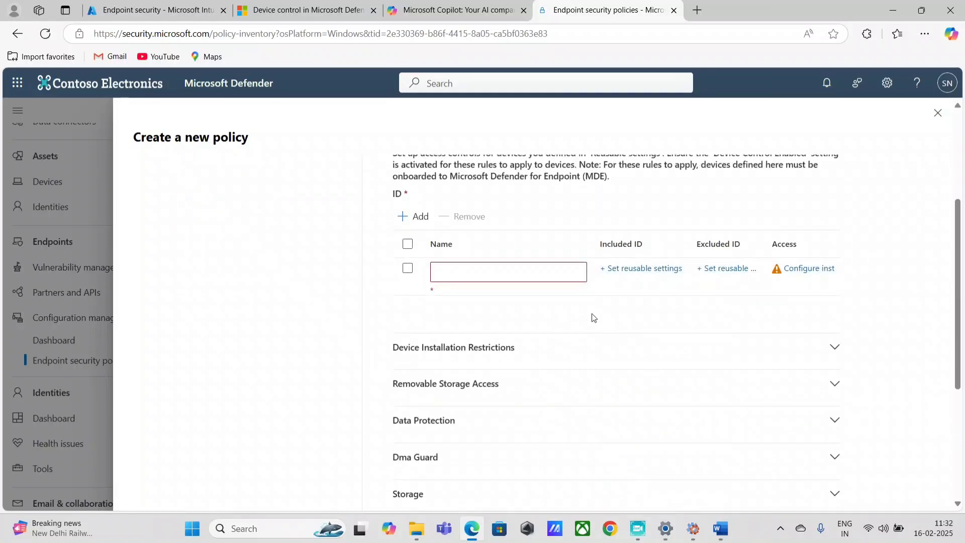
left_click(492, 262)
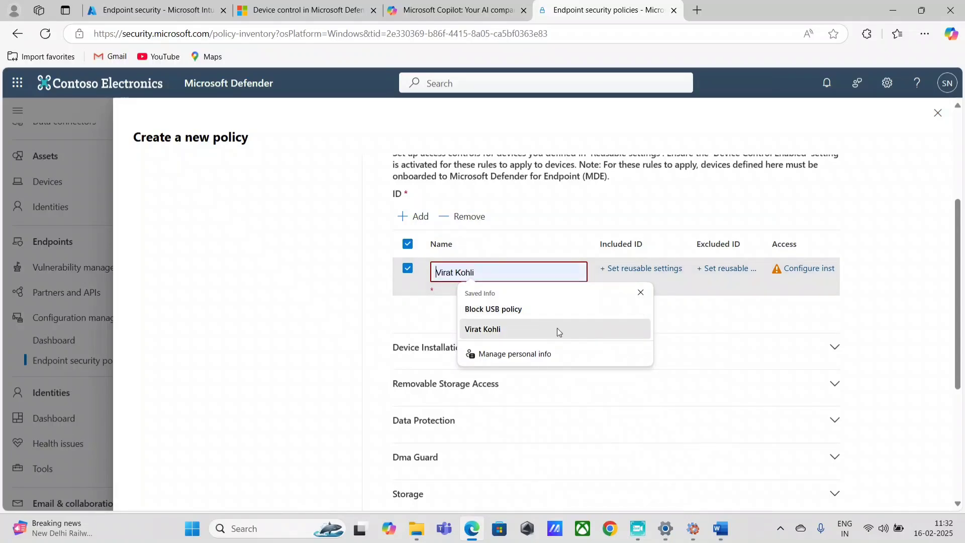
left_click(519, 311)
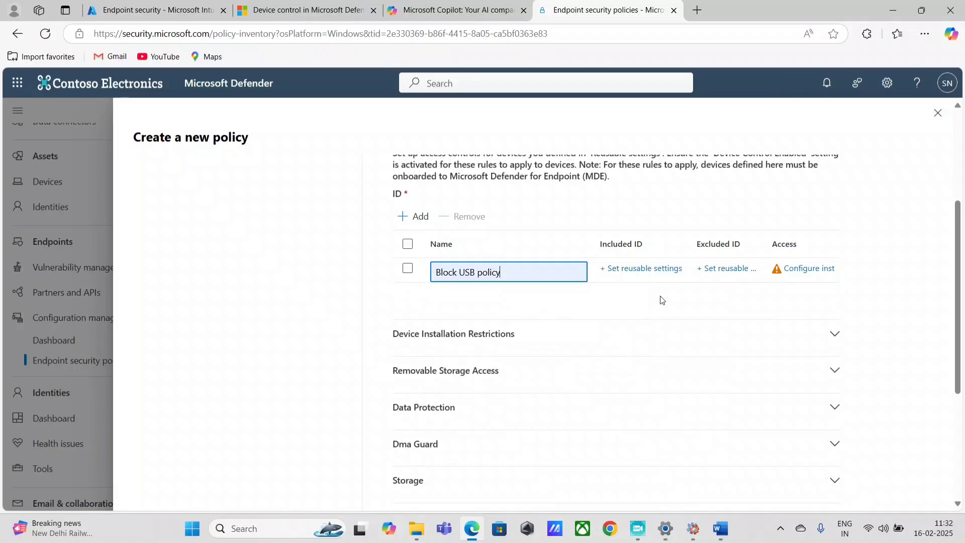
left_click(813, 270)
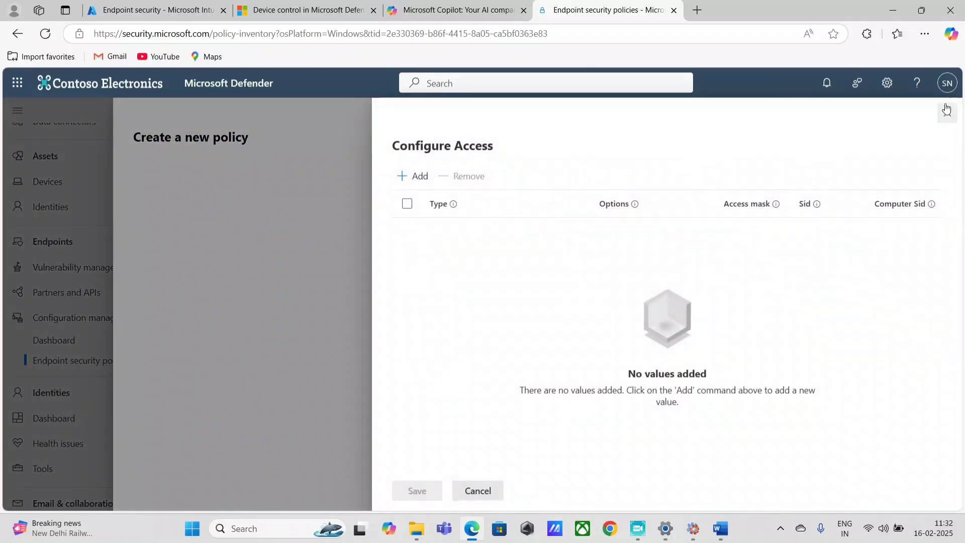
Add a Deny access rule covering all seven access types
left_click(419, 174)
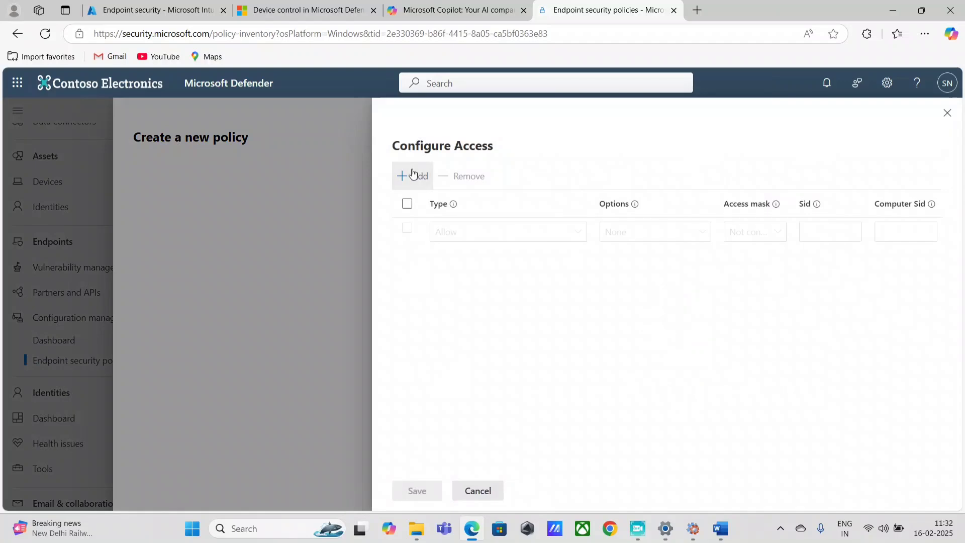
left_click(511, 233)
left_click(463, 276)
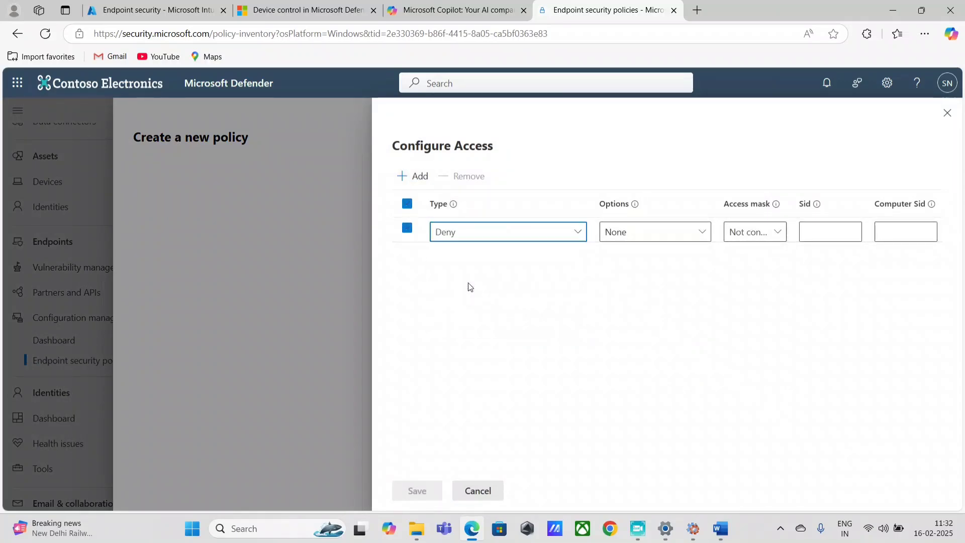
left_click(657, 236)
left_click(745, 236)
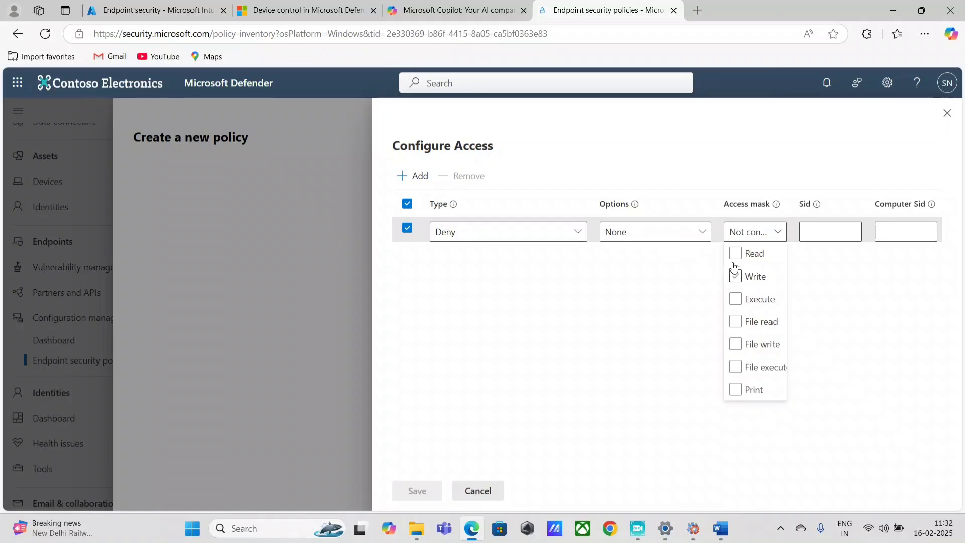
left_click(735, 254)
left_click(736, 277)
left_click(737, 299)
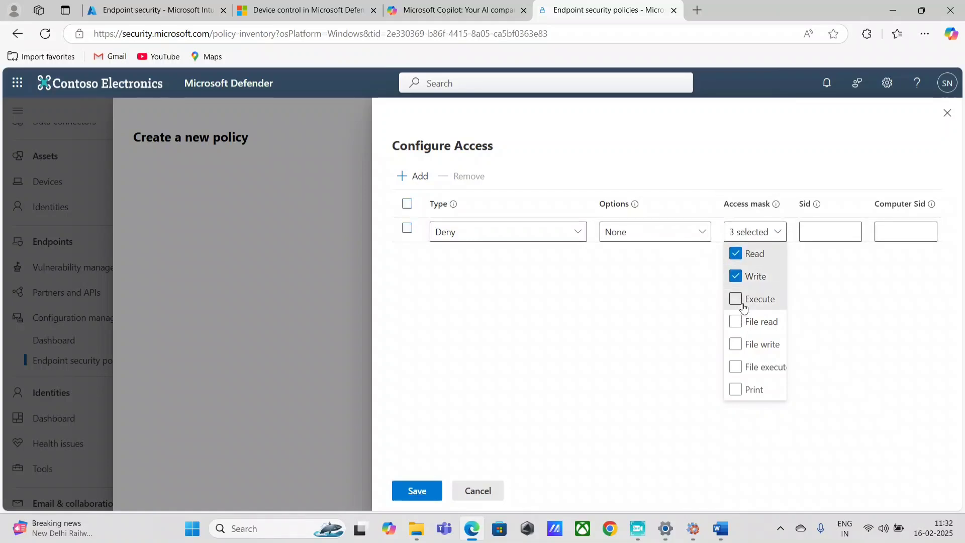
left_click(737, 322)
left_click(739, 344)
left_click(742, 367)
left_click(743, 389)
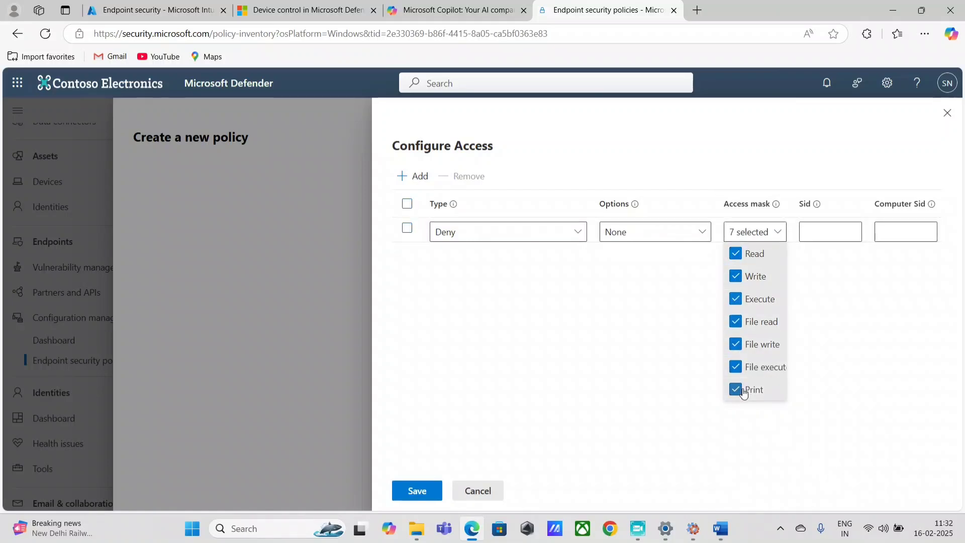
left_click(654, 309)
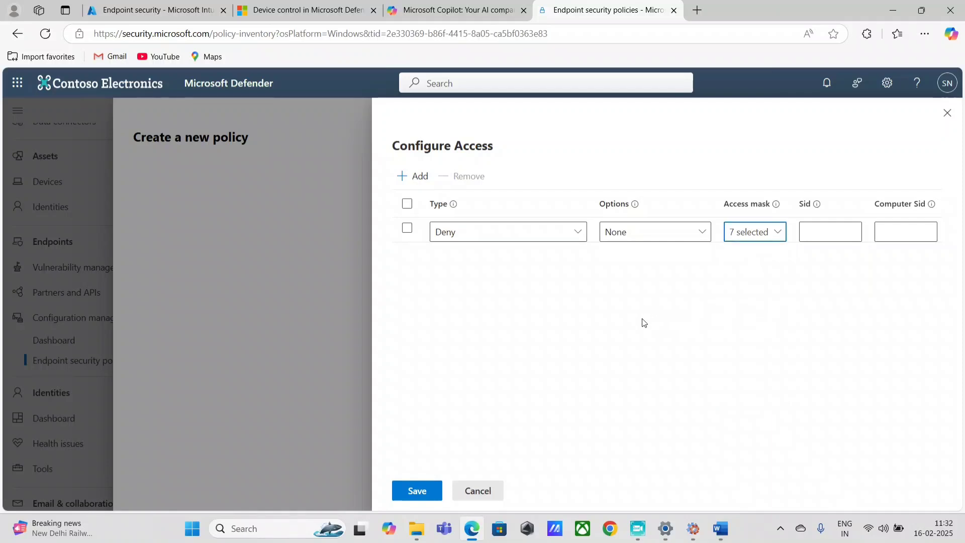
Add an Audit Denied rule with all seven access types and save the access rules
left_click(414, 179)
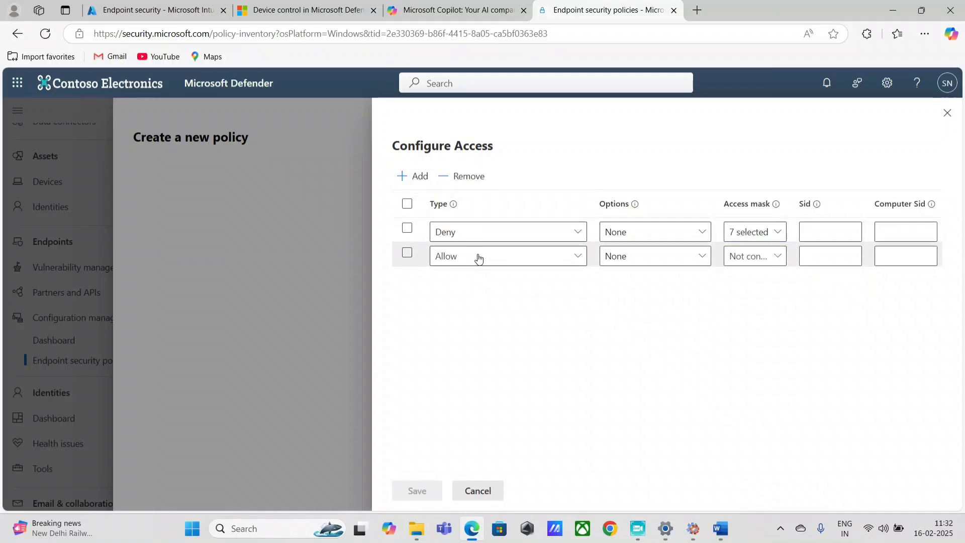
left_click(478, 258)
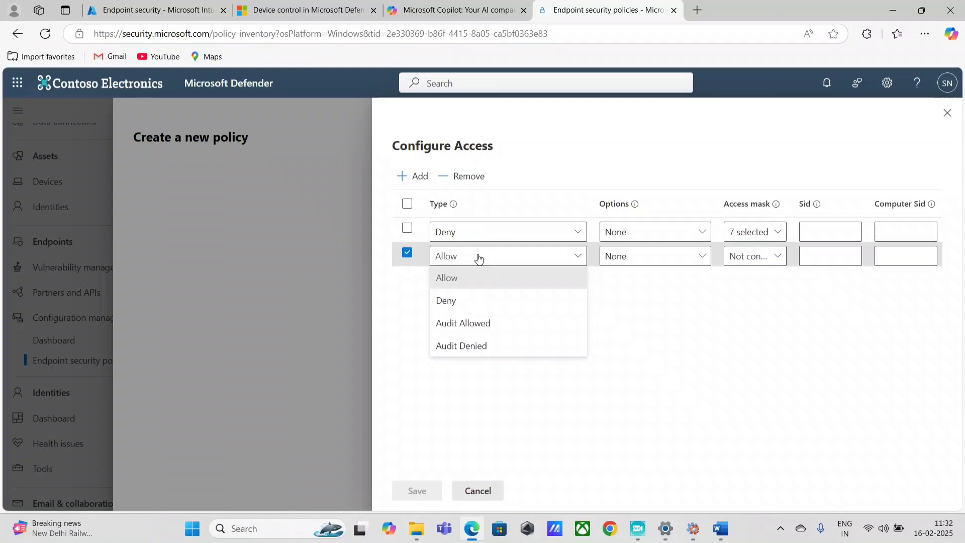
left_click(493, 346)
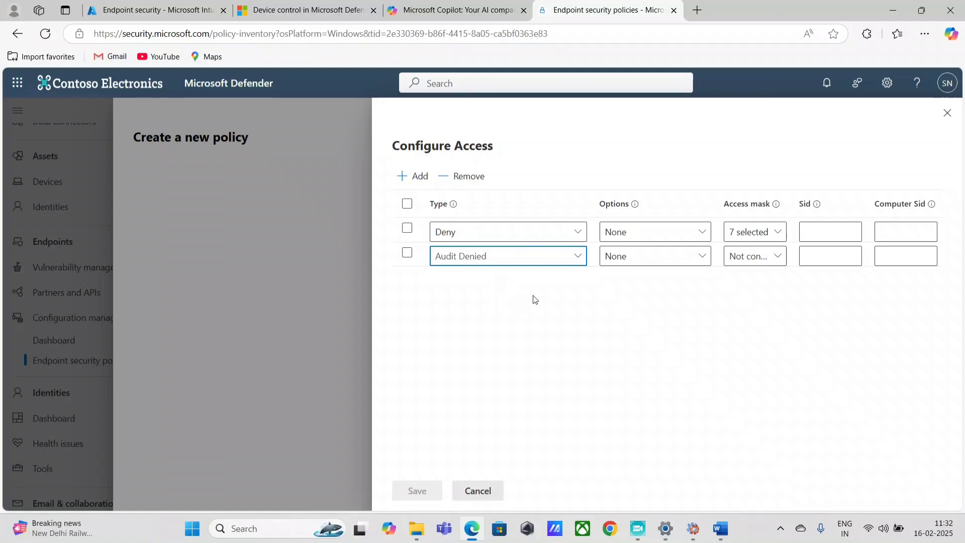
left_click(739, 258)
left_click(737, 279)
left_click(738, 300)
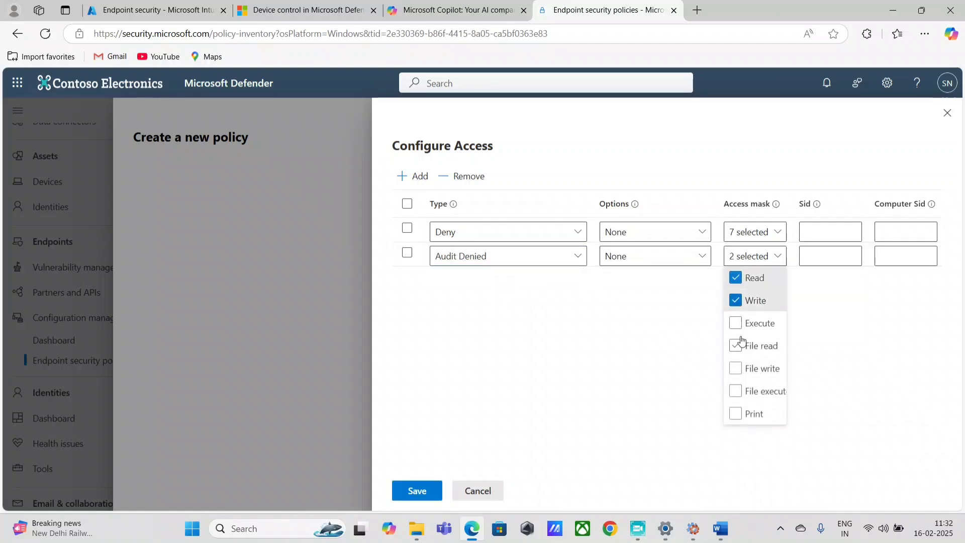
left_click(738, 324)
left_click(736, 346)
left_click(736, 369)
left_click(735, 413)
left_click(736, 391)
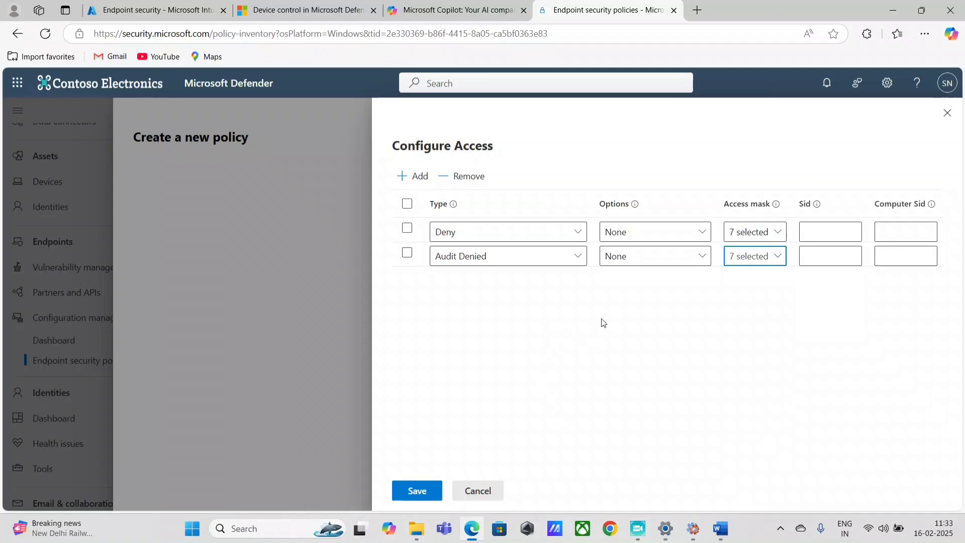
left_click(409, 494)
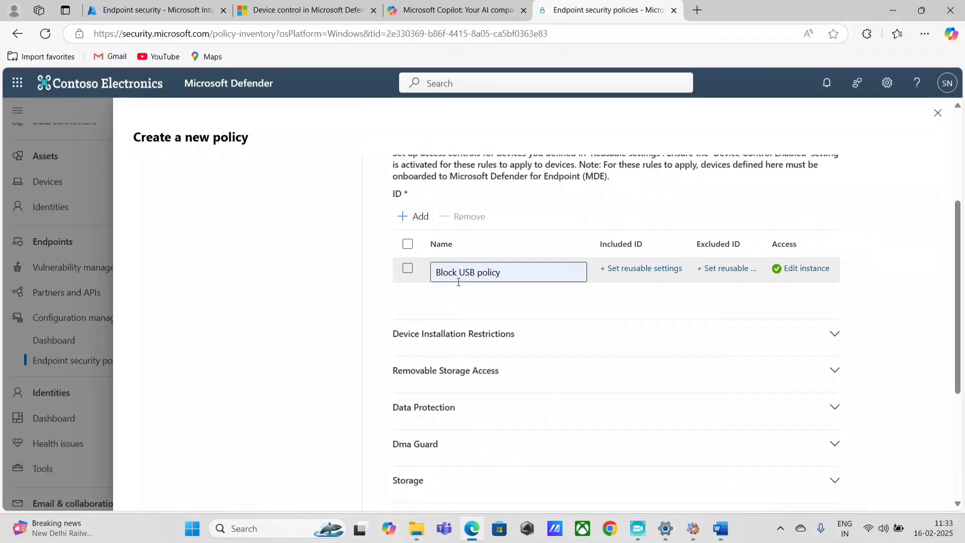
Replace the Block USB policy entry with a new entry named Allow USB Policy
left_click(420, 216)
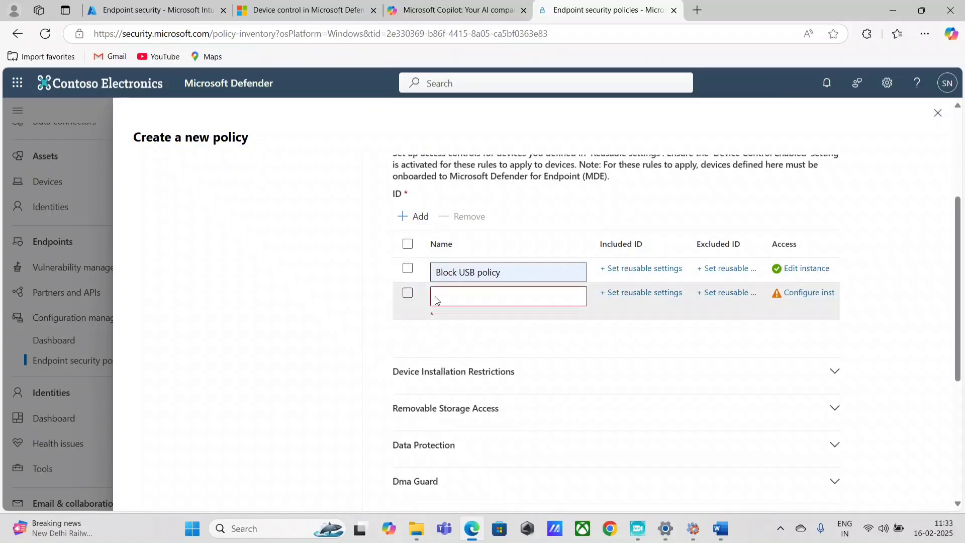
left_click(408, 268)
left_click(468, 221)
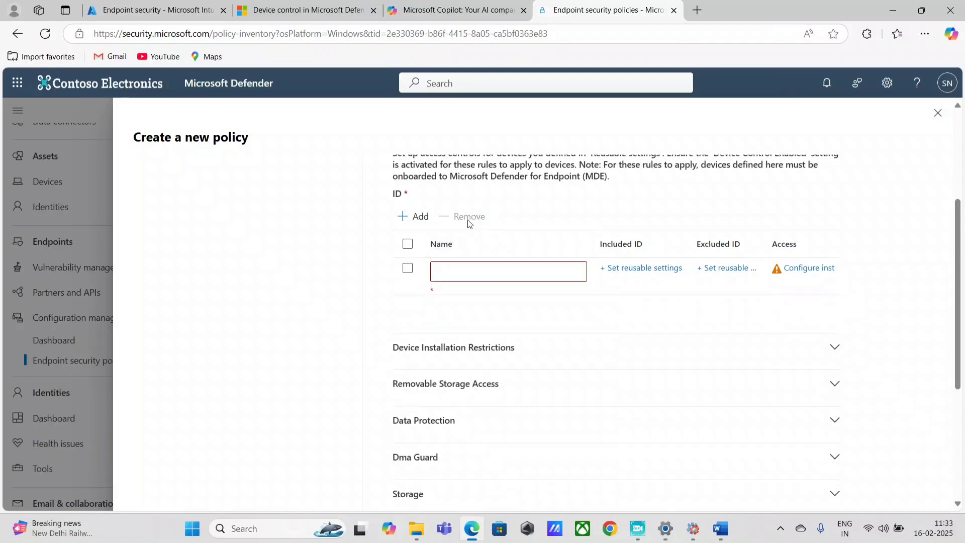
left_click(481, 274)
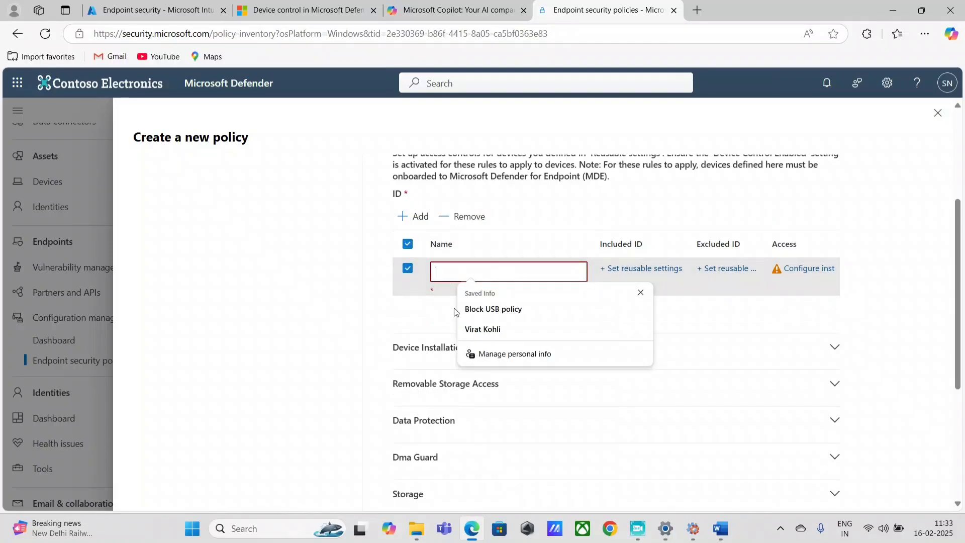
type("Allow USB Policy")
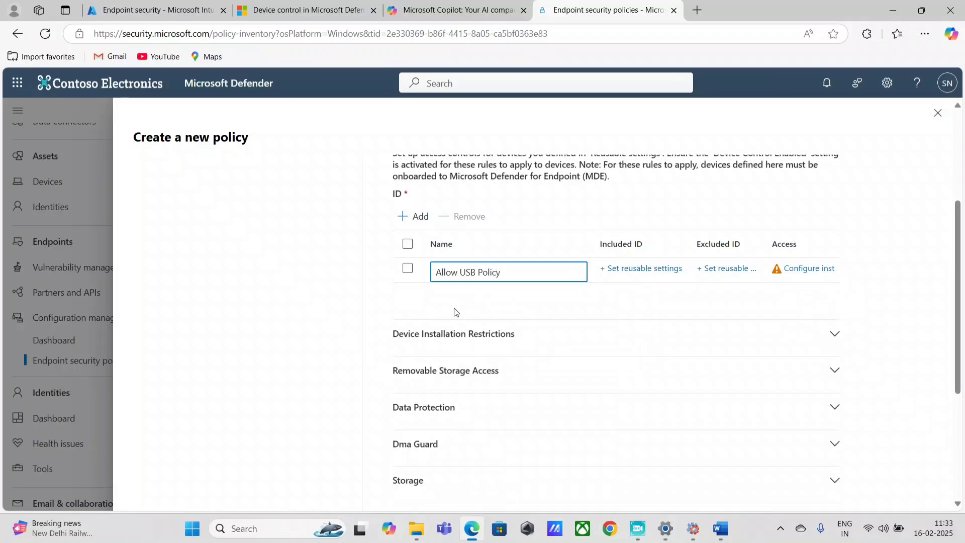
left_click(804, 269)
Add an Allow access rule covering all seven access types
left_click(415, 182)
left_click(507, 231)
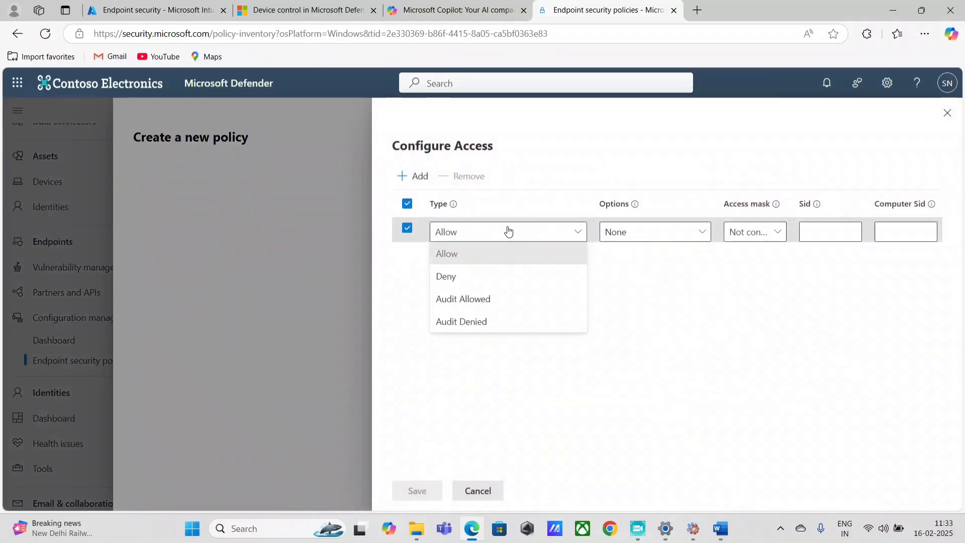
left_click(506, 251)
left_click(663, 232)
left_click(754, 232)
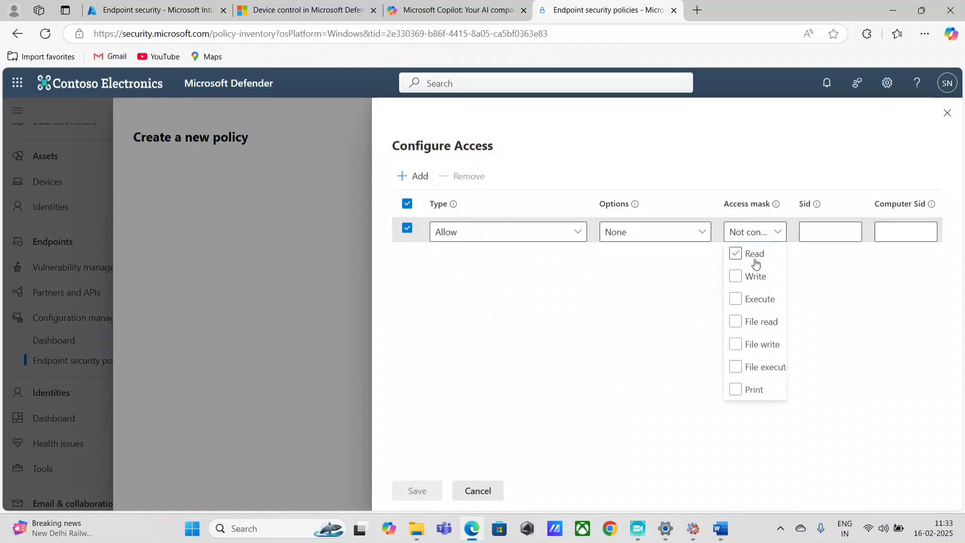
left_click(755, 254)
left_click(754, 276)
left_click(754, 299)
left_click(754, 322)
left_click(755, 346)
left_click(754, 367)
left_click(755, 390)
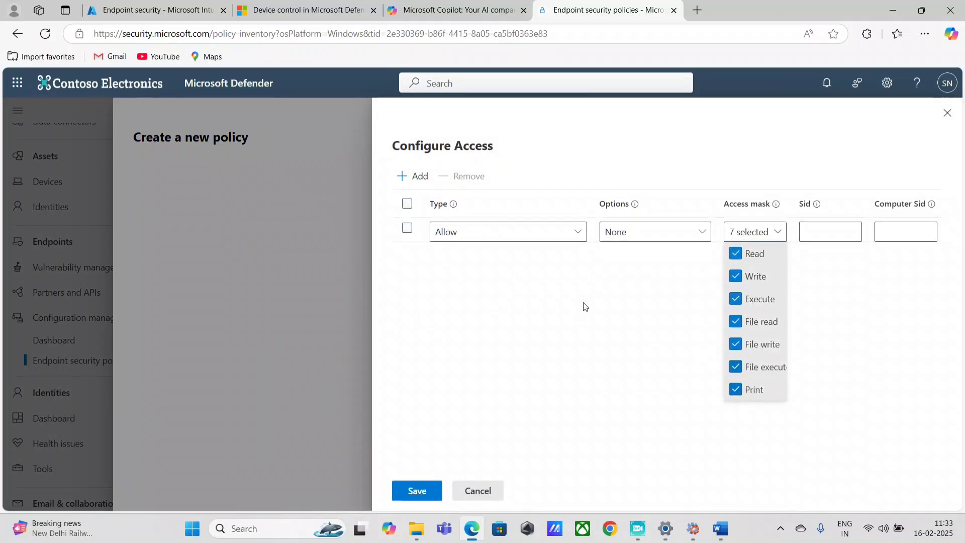
left_click(468, 276)
Add an Audit Allowed rule with all seven access types and save the access rules
left_click(416, 182)
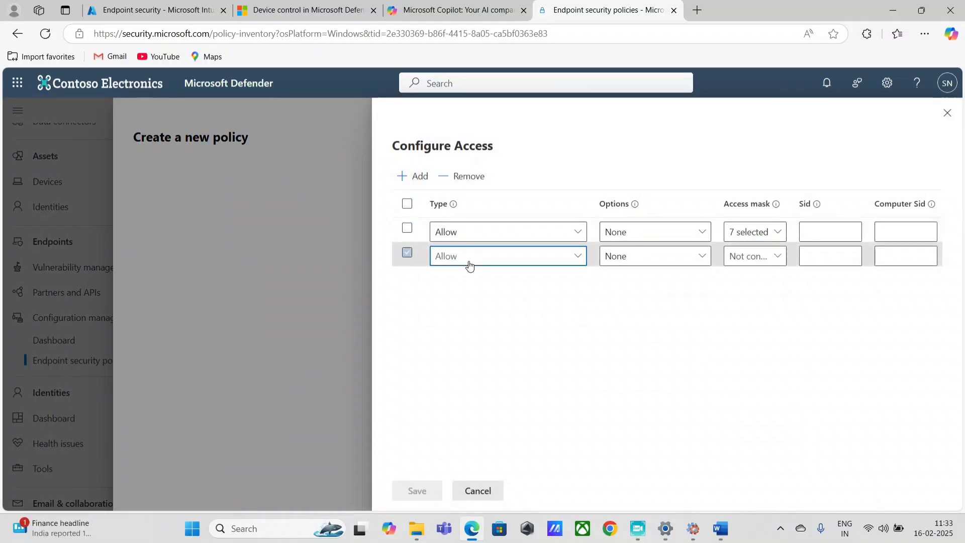
left_click(470, 257)
left_click(491, 323)
left_click(754, 256)
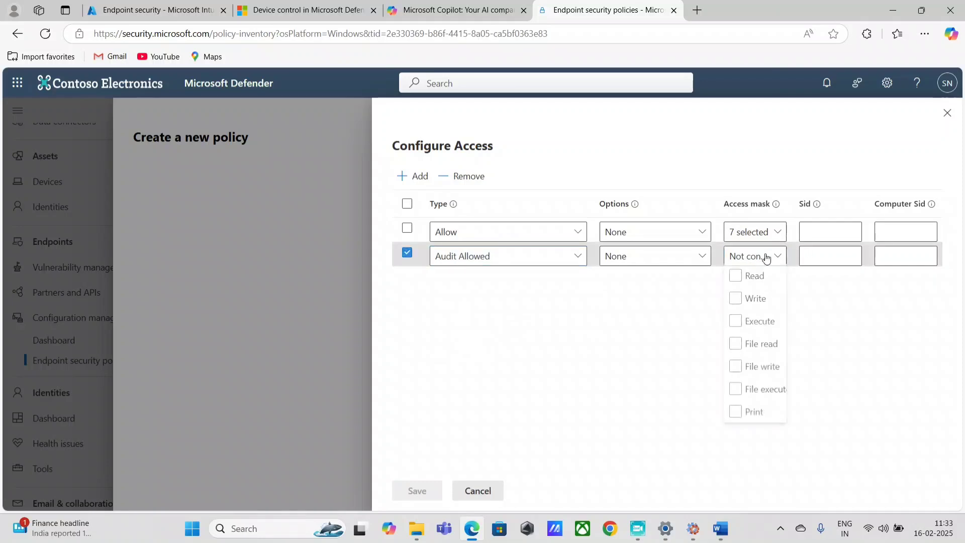
left_click(736, 278)
left_click(736, 300)
left_click(736, 323)
left_click(744, 345)
left_click(739, 368)
left_click(737, 391)
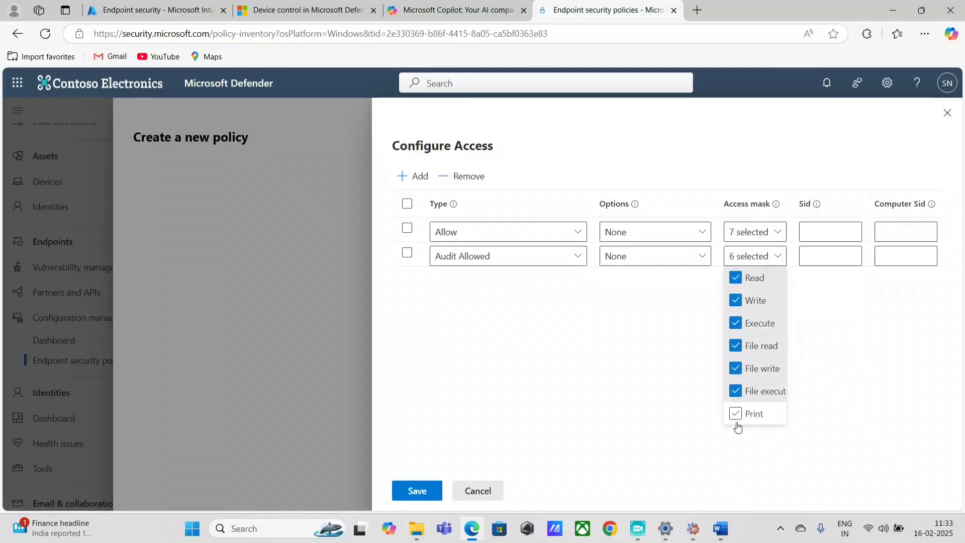
left_click(736, 413)
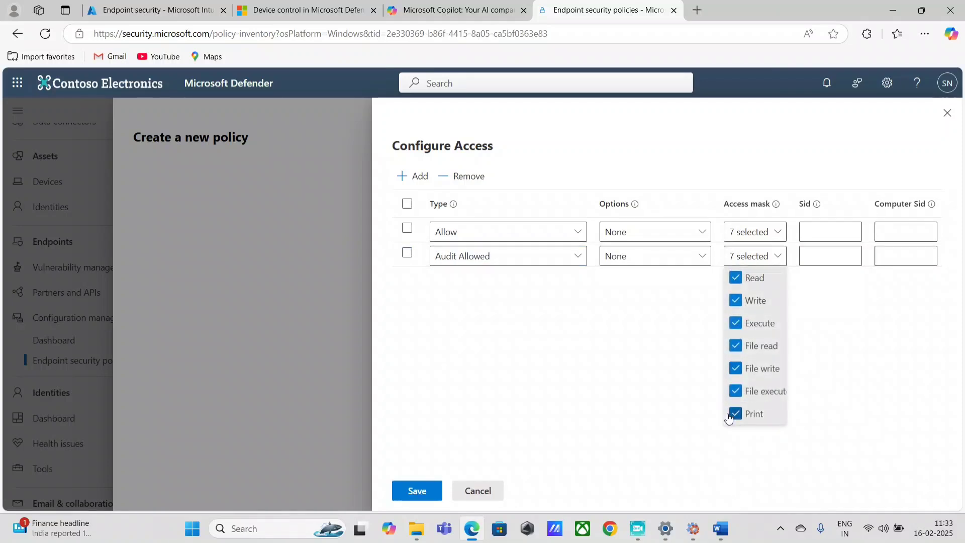
left_click(397, 495)
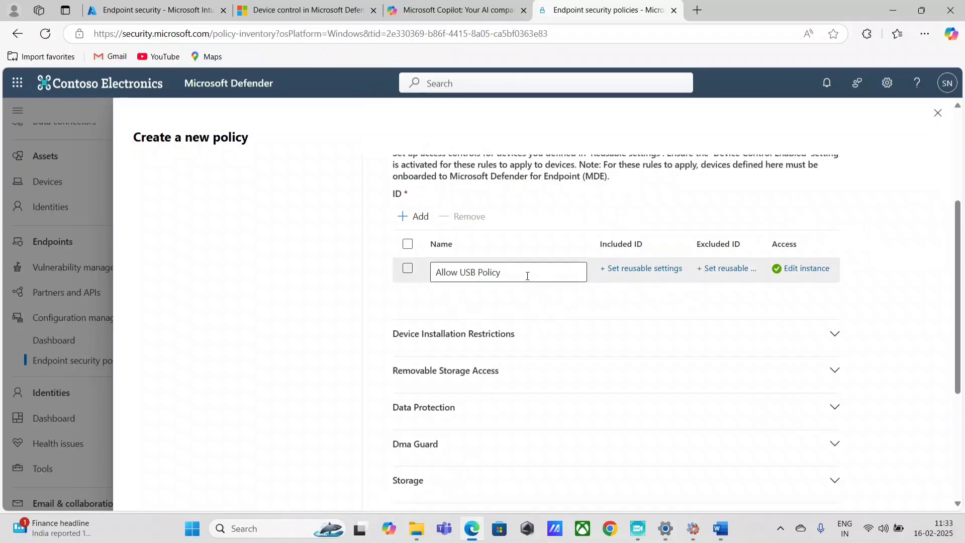
Add a second Device Control entry named Block USB policy and open its access configuration
left_click(416, 217)
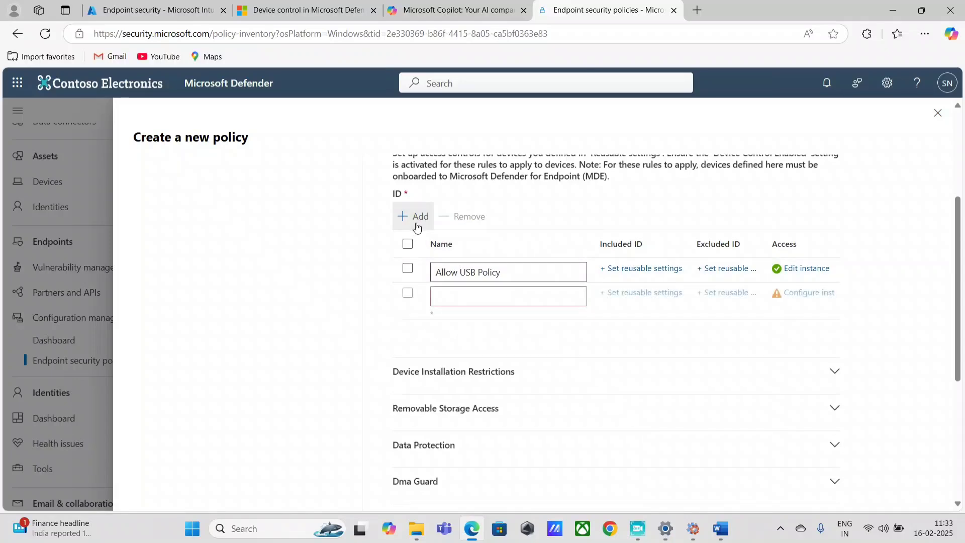
left_click(484, 297)
left_click(493, 336)
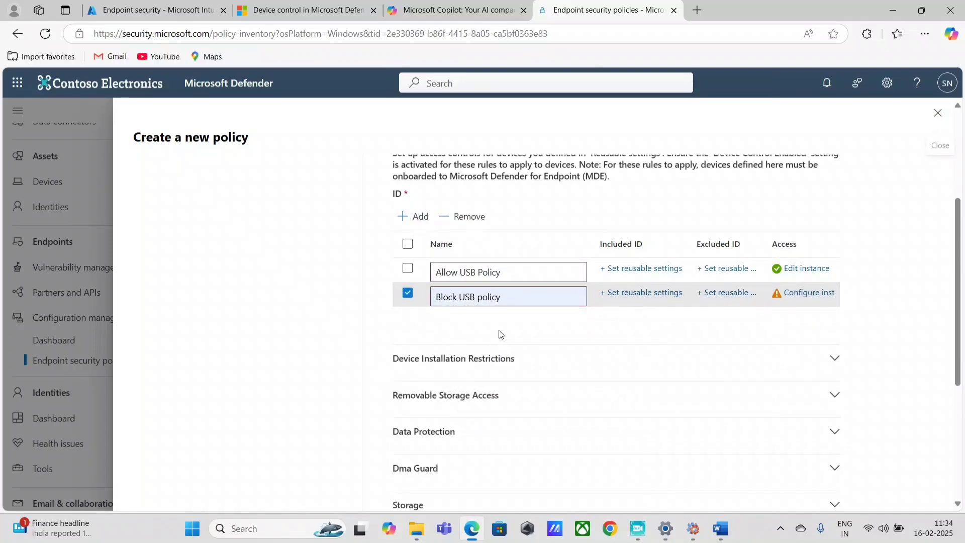
left_click(804, 293)
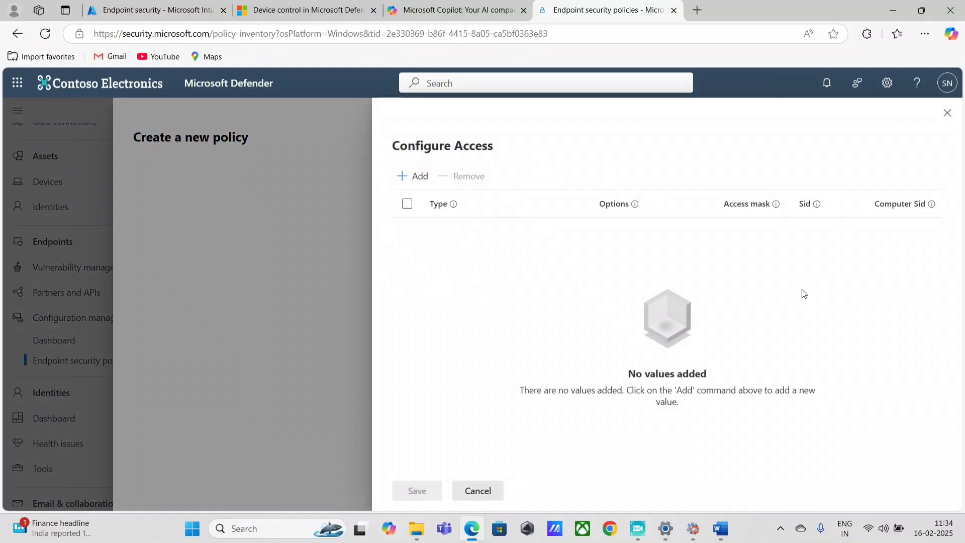
Add a Deny access rule covering all seven access types
left_click(412, 176)
left_click(488, 233)
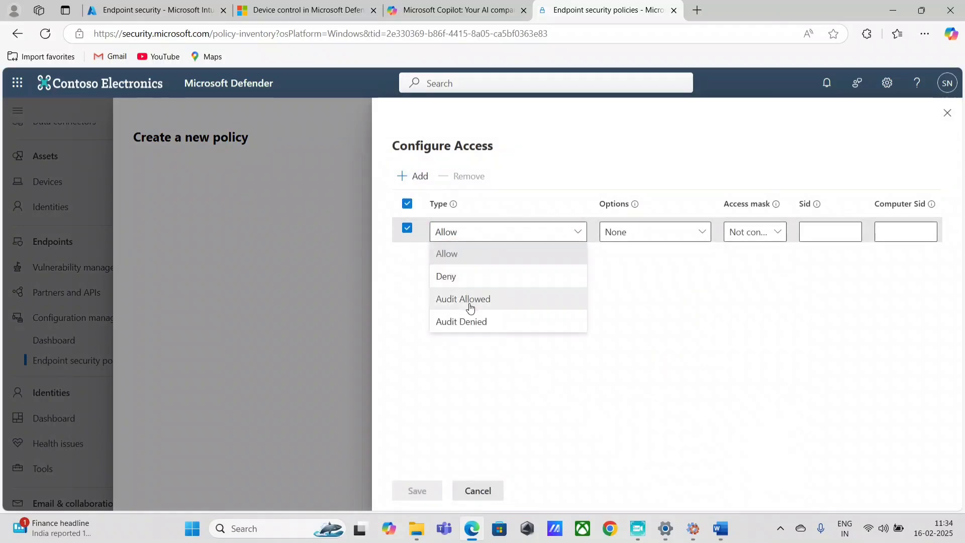
left_click(470, 273)
left_click(776, 232)
left_click(746, 258)
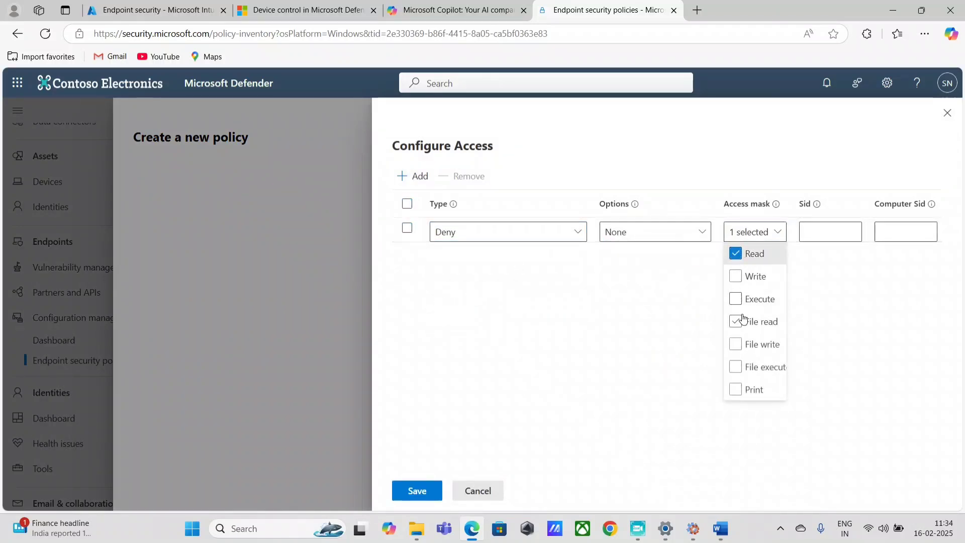
left_click(737, 277)
left_click(737, 299)
left_click(737, 322)
left_click(737, 345)
left_click(735, 387)
left_click(736, 367)
left_click(372, 399)
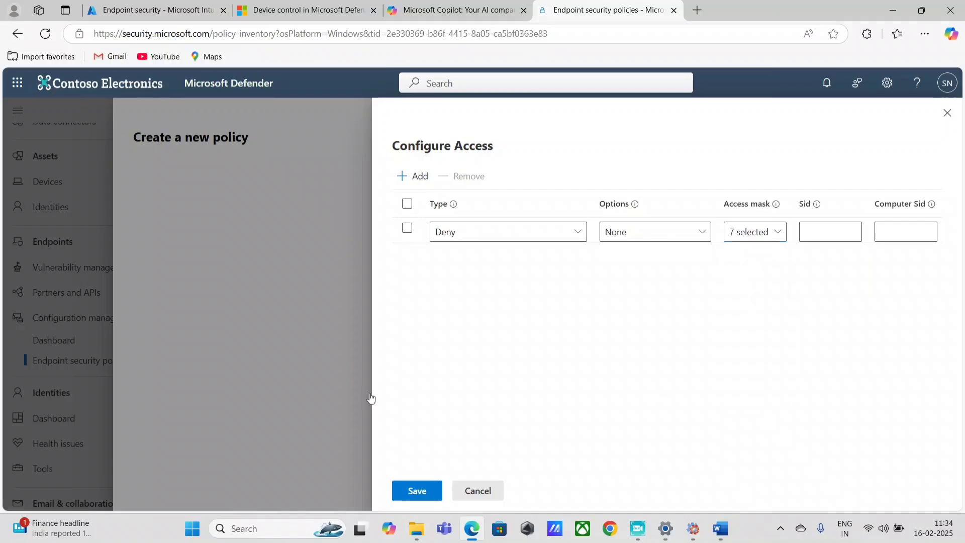
Add an Audit Denied rule with all seven access types and save the access rules
left_click(413, 176)
left_click(446, 256)
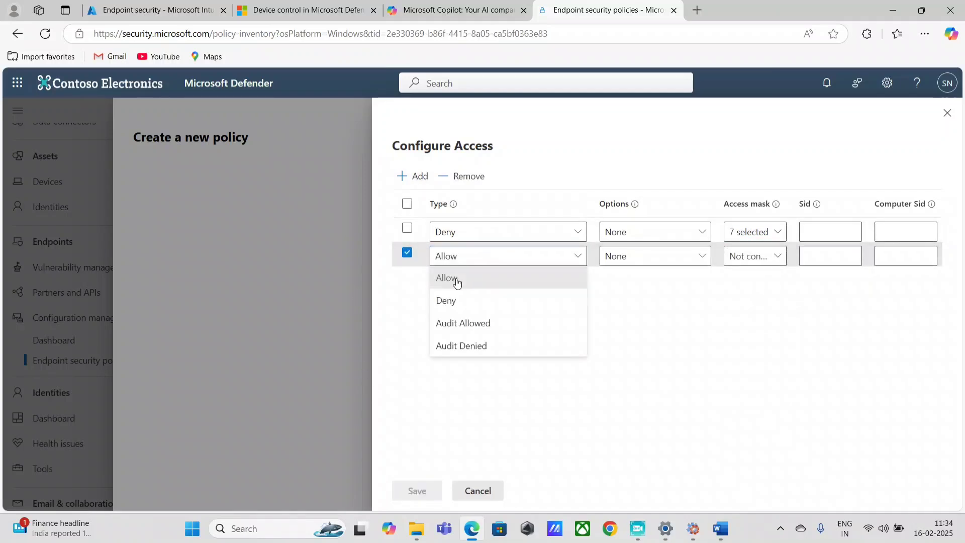
left_click(461, 346)
left_click(641, 258)
left_click(776, 256)
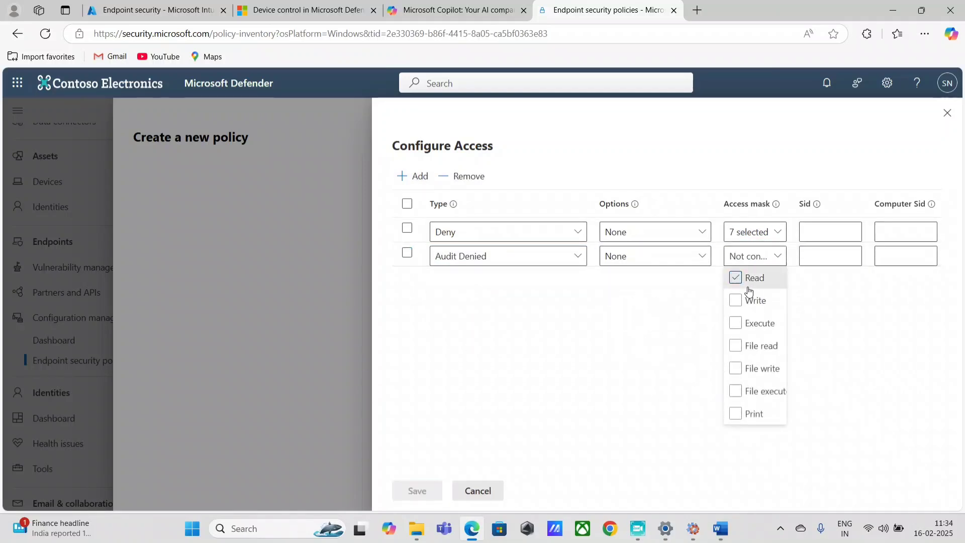
left_click(737, 278)
left_click(736, 300)
left_click(736, 323)
left_click(736, 346)
left_click(736, 369)
left_click(736, 391)
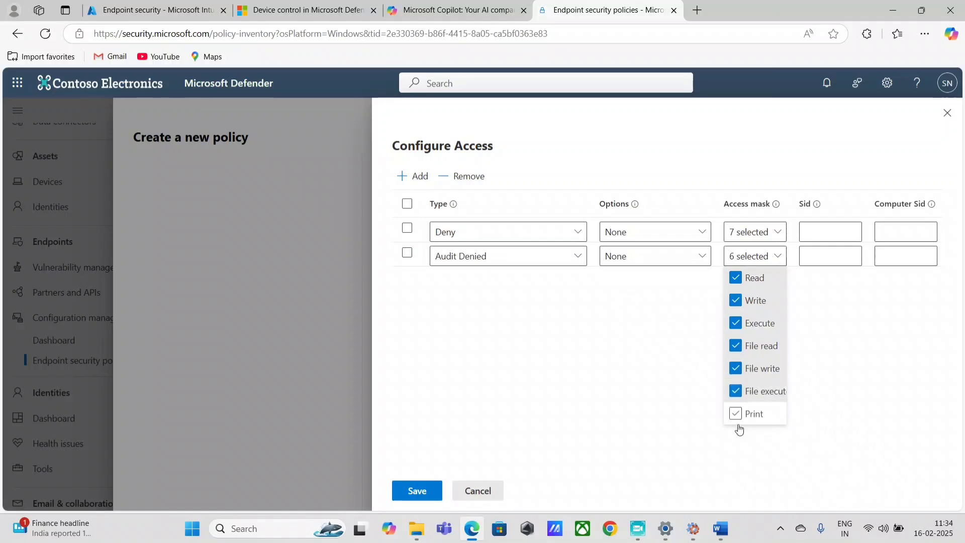
left_click(736, 413)
left_click(417, 491)
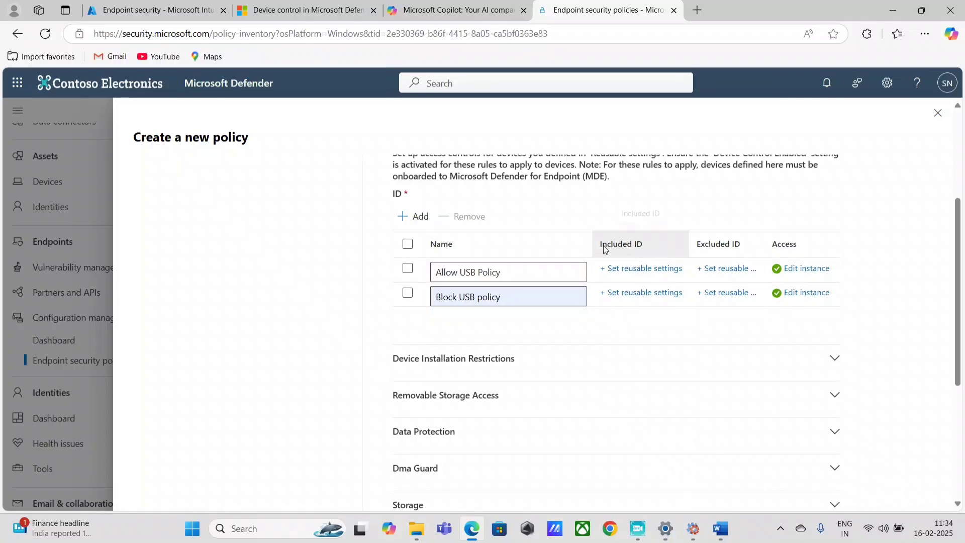
Open the reusable settings list for Allow USB Policy's included devices
left_click(653, 269)
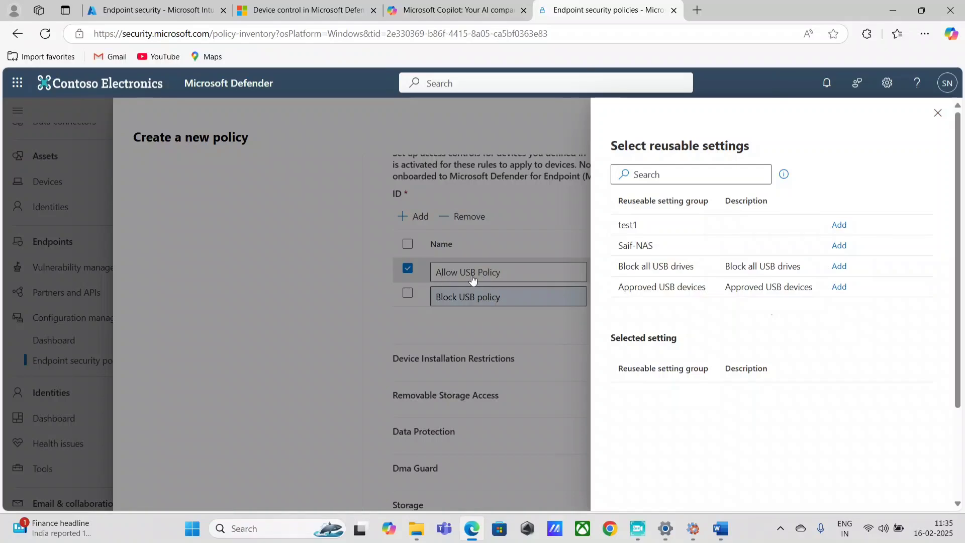
Include the Approved USB devices group in Allow USB Policy
left_click(839, 287)
scroll(891, 403, "down", 5)
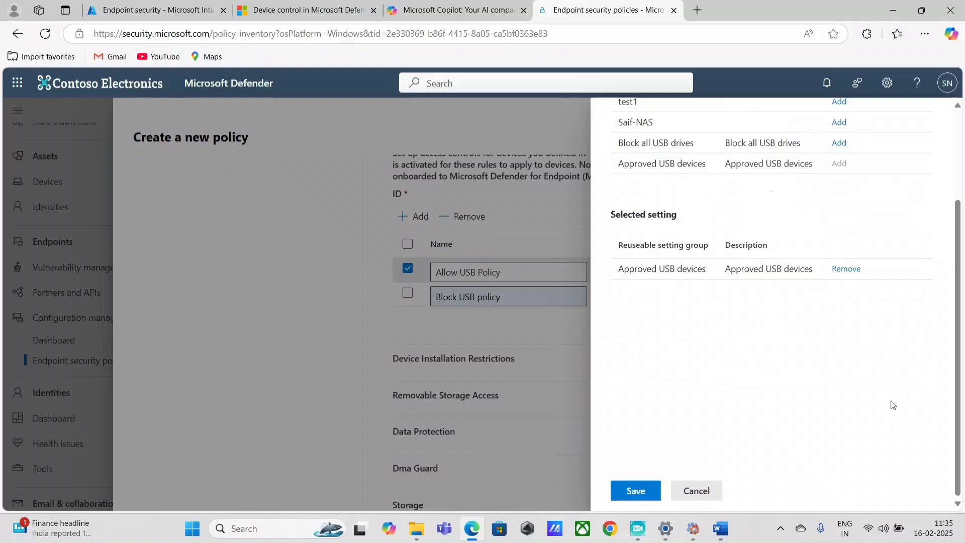
left_click(691, 491)
left_click(634, 269)
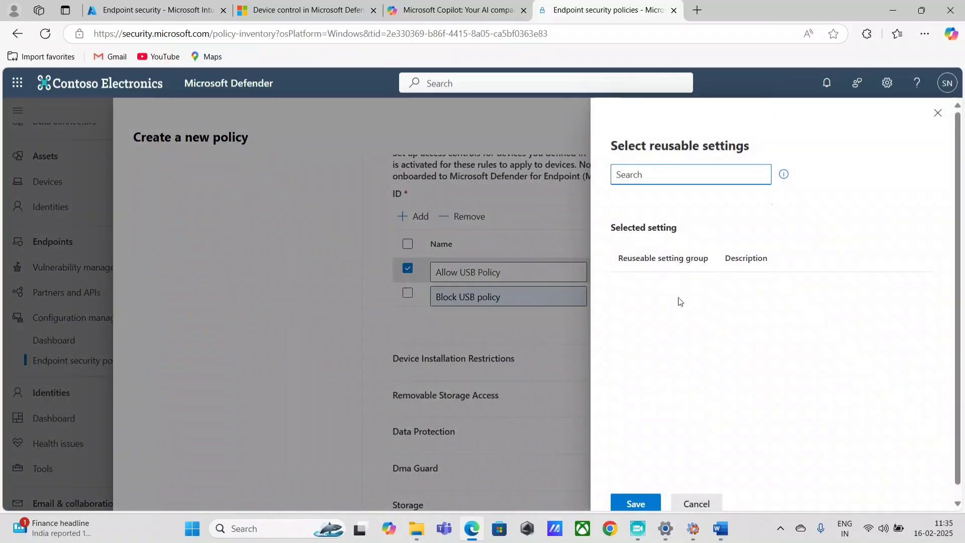
left_click(662, 193)
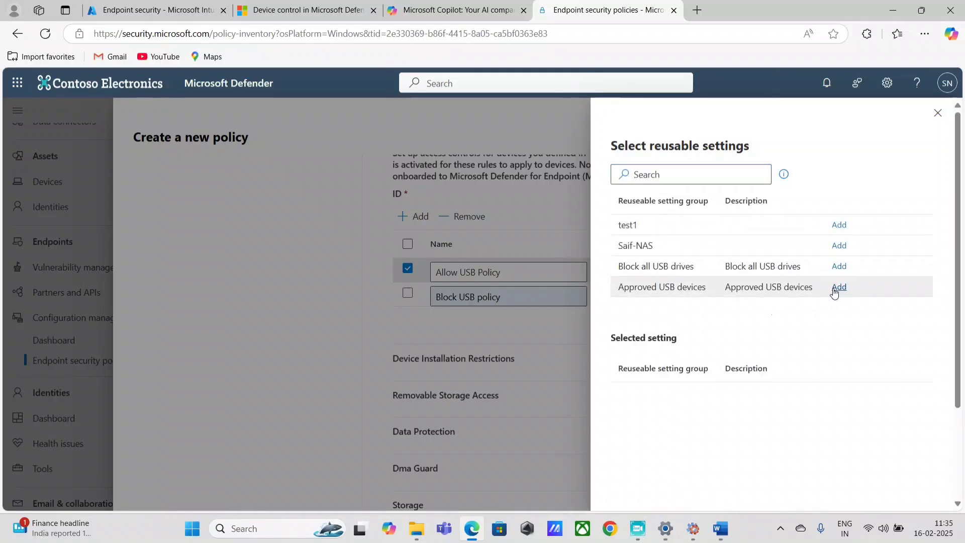
left_click(839, 287)
scroll(662, 415, "down", 3)
left_click(632, 491)
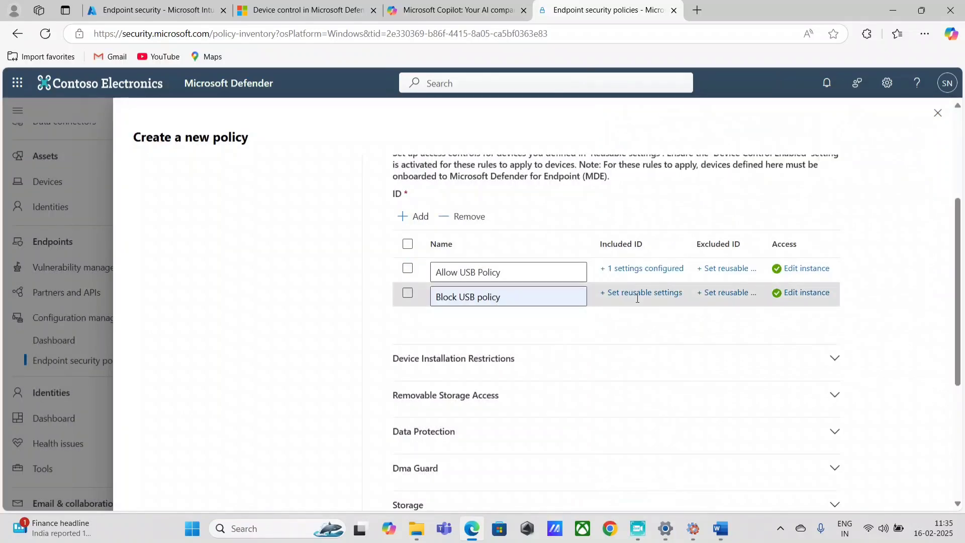
Include the Block all USB drives group in Block USB policy
left_click(638, 297)
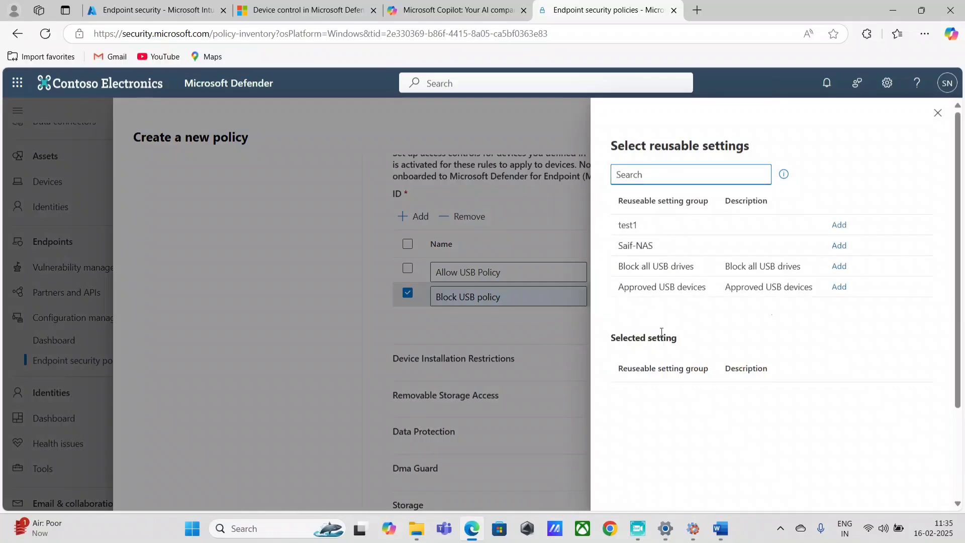
left_click(839, 266)
scroll(726, 417, "down", 3)
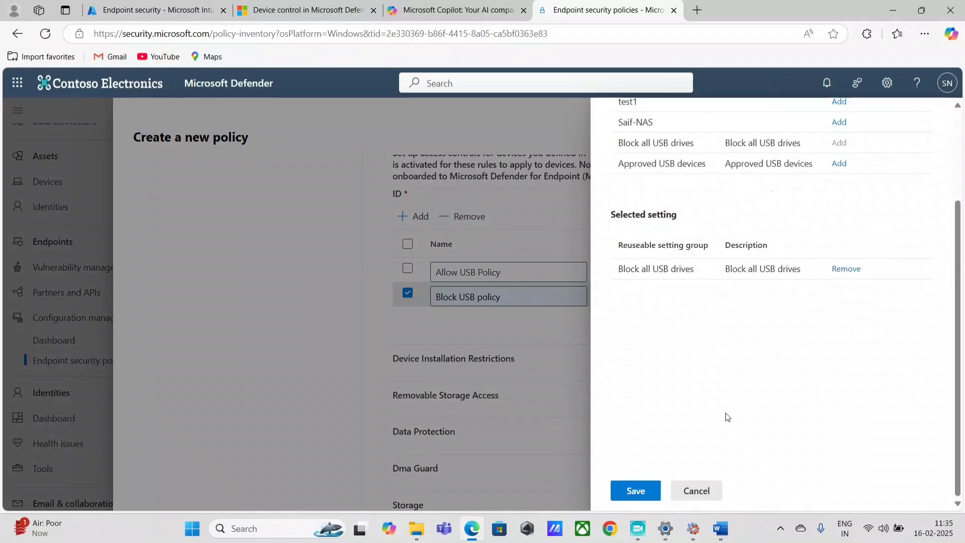
left_click(638, 494)
scroll(355, 347, "down", 5)
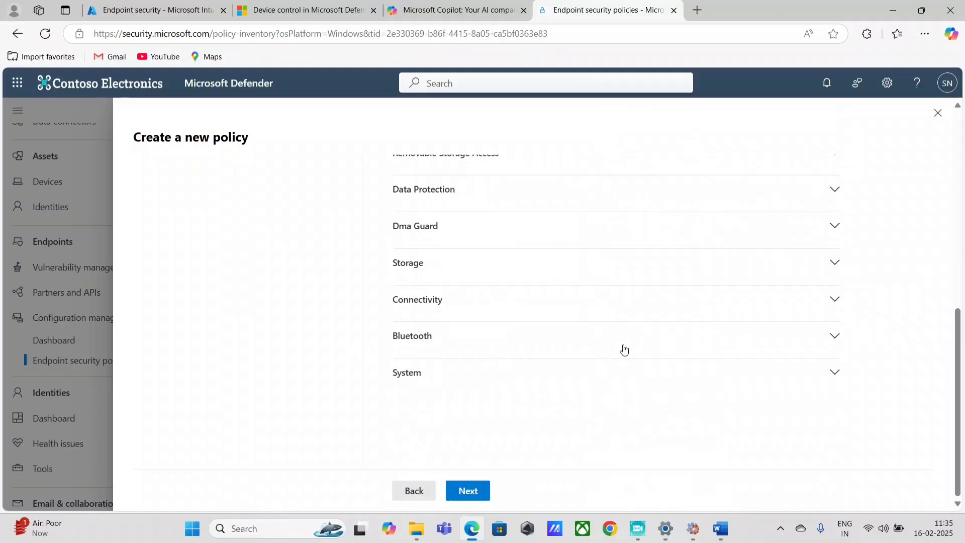
Assign the policy to the two-device group found by searching 'sa', then advance to Review + create
left_click(469, 492)
scroll(463, 352, "up", 2)
left_click(467, 240)
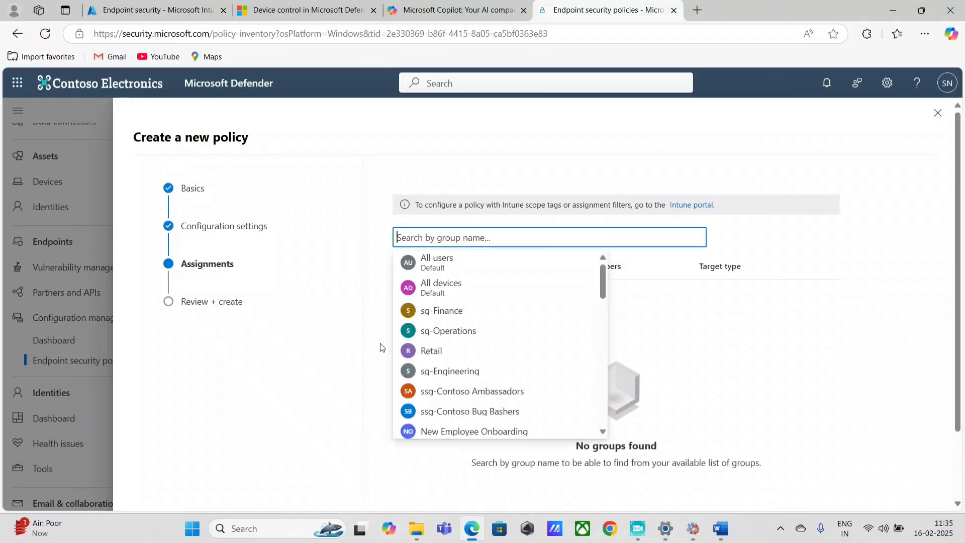
type("sa")
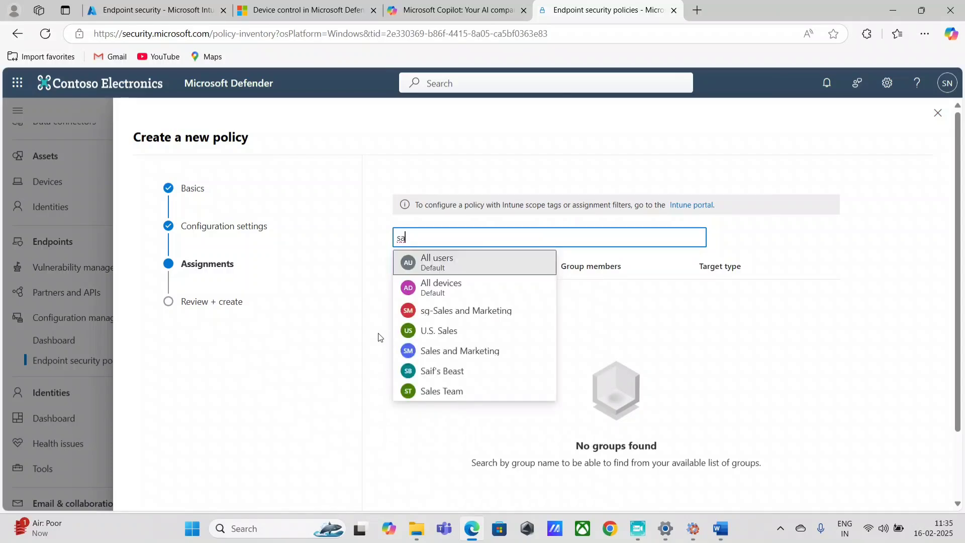
left_click(445, 372)
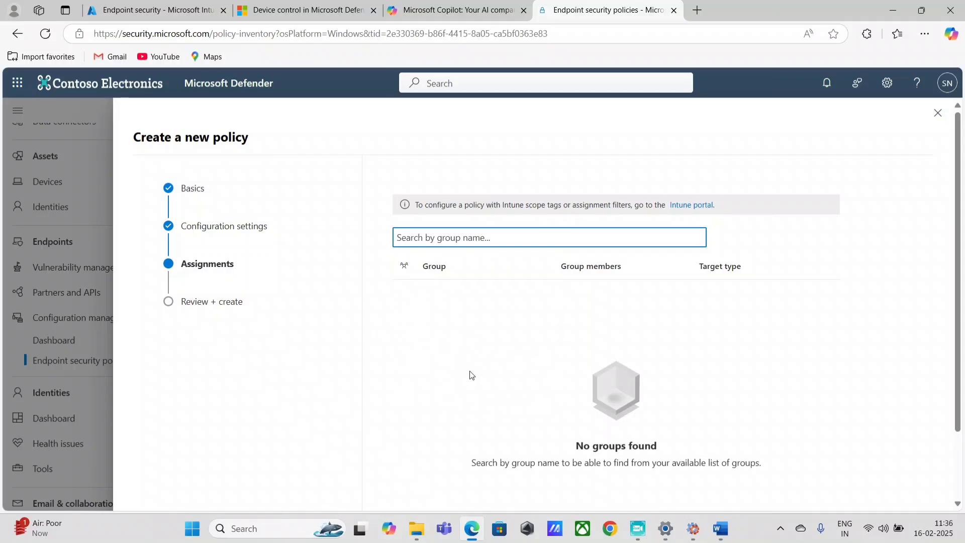
scroll(482, 362, "down", 2)
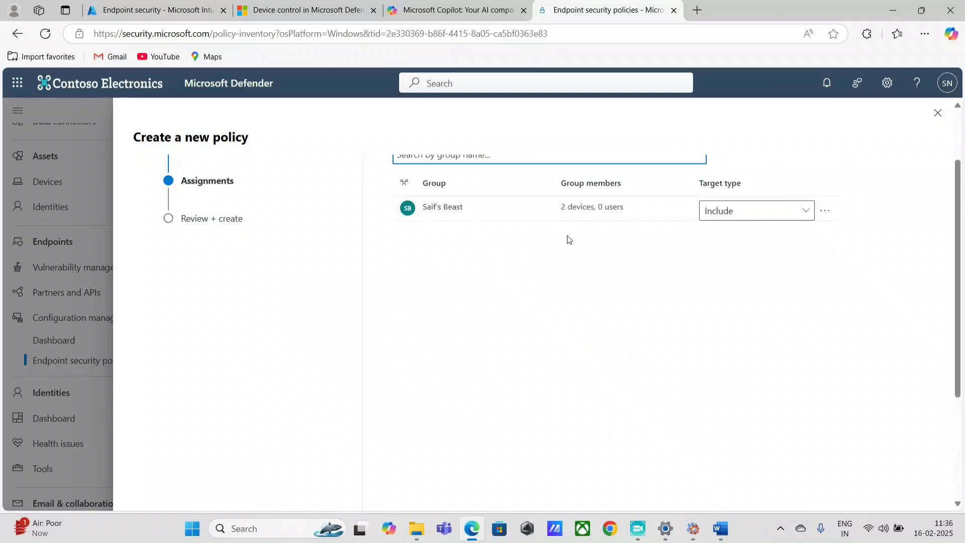
scroll(537, 267, "down", 3)
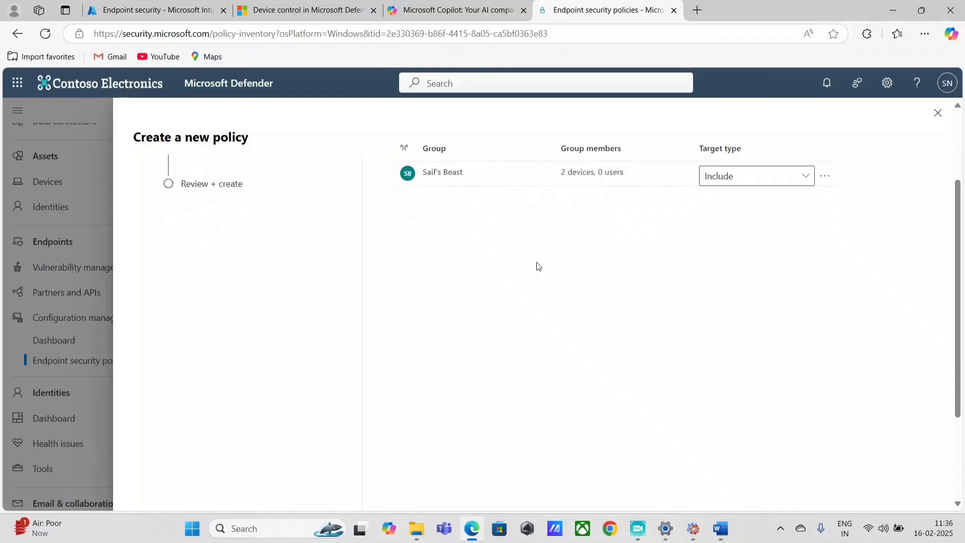
scroll(533, 282, "up", 4)
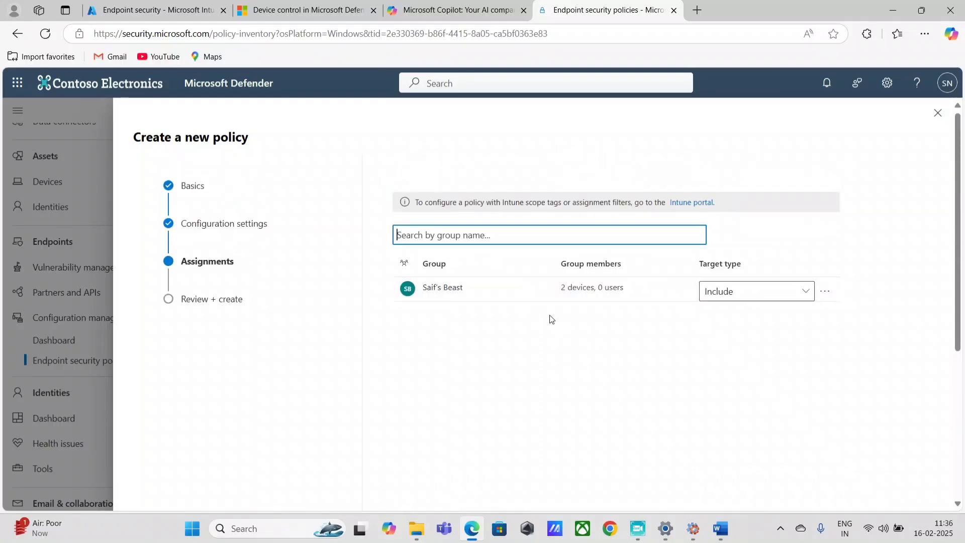
left_click(467, 491)
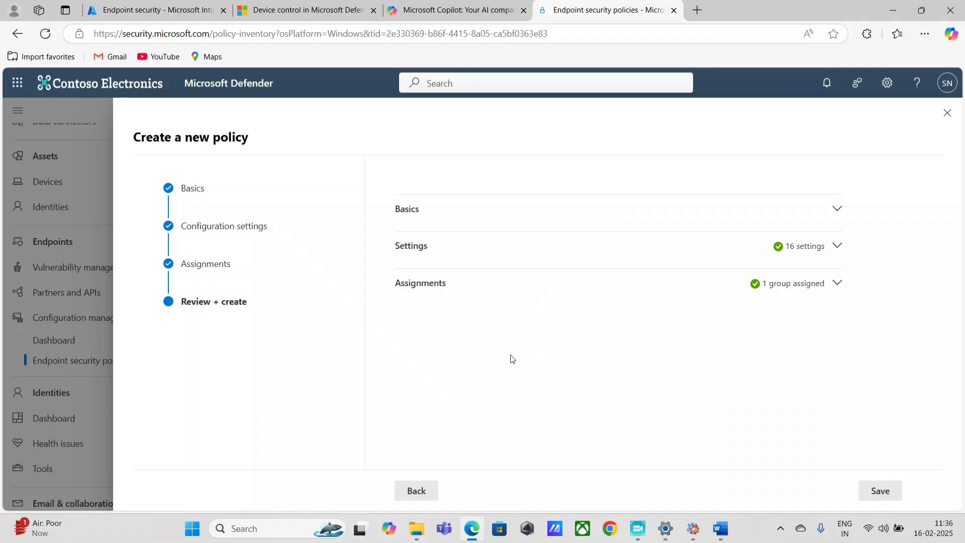
Create the USB Policy - controlled access policy, check its assigned groups, then go to Device Inventory
left_click(880, 493)
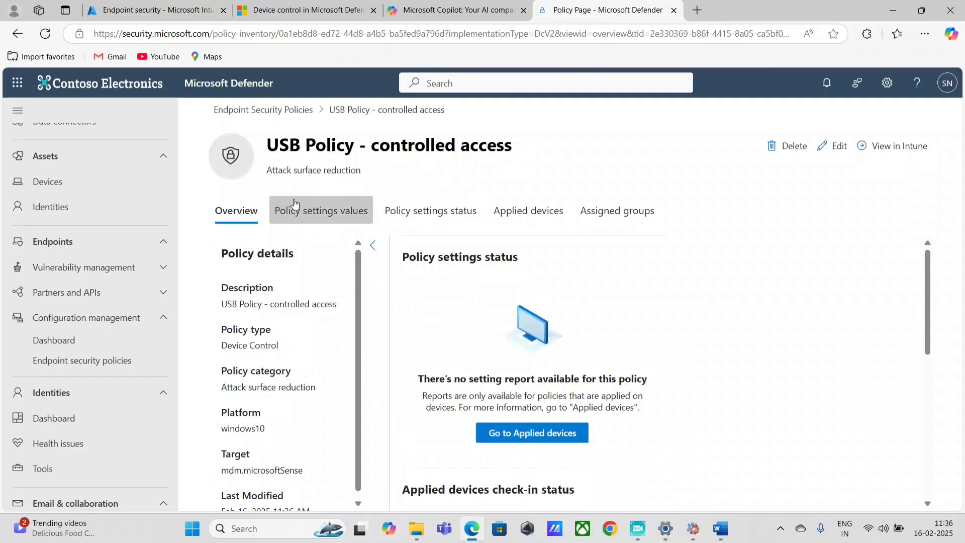
left_click_drag(267, 145, 510, 154)
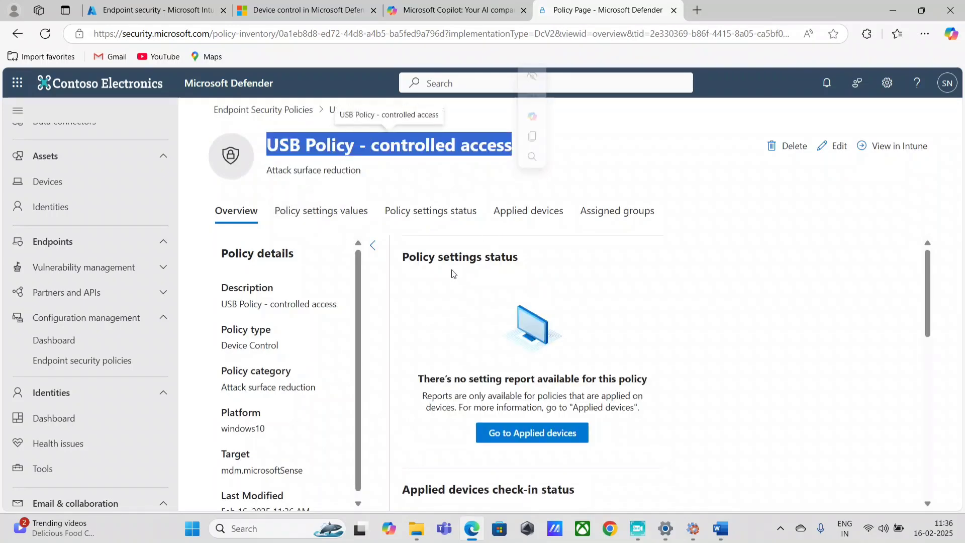
scroll(448, 299, "down", 5)
scroll(448, 299, "up", 1)
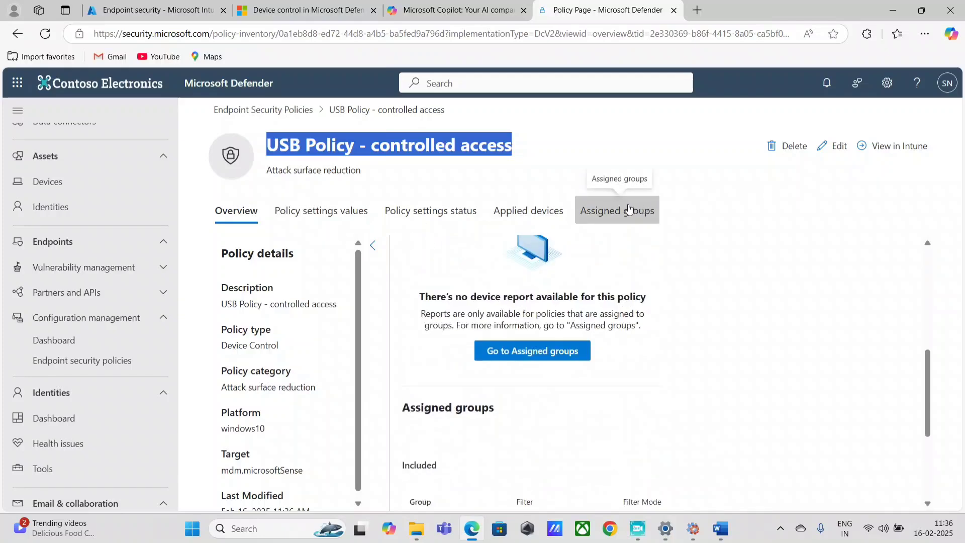
scroll(588, 402, "down", 3)
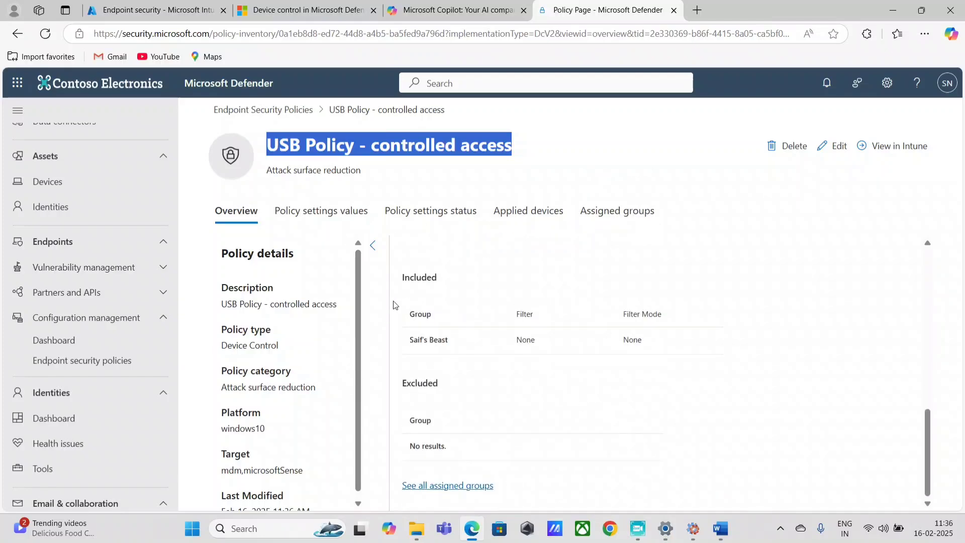
scroll(90, 376, "up", 8)
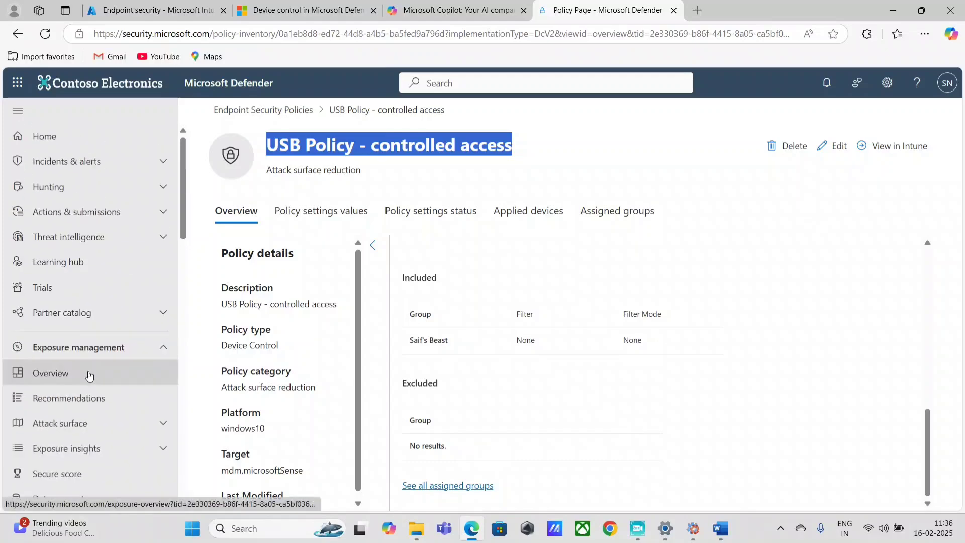
scroll(103, 445, "down", 8)
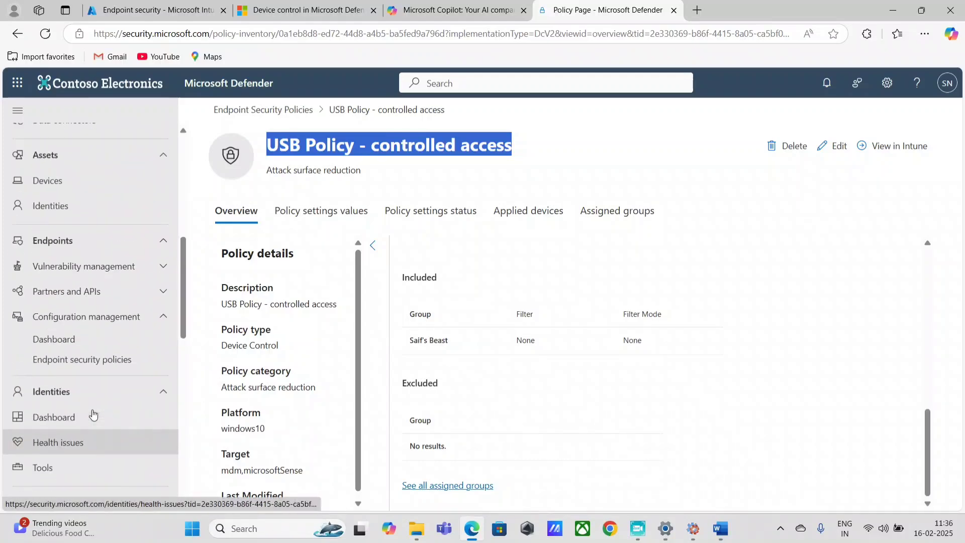
scroll(92, 409, "up", 4)
left_click(67, 372)
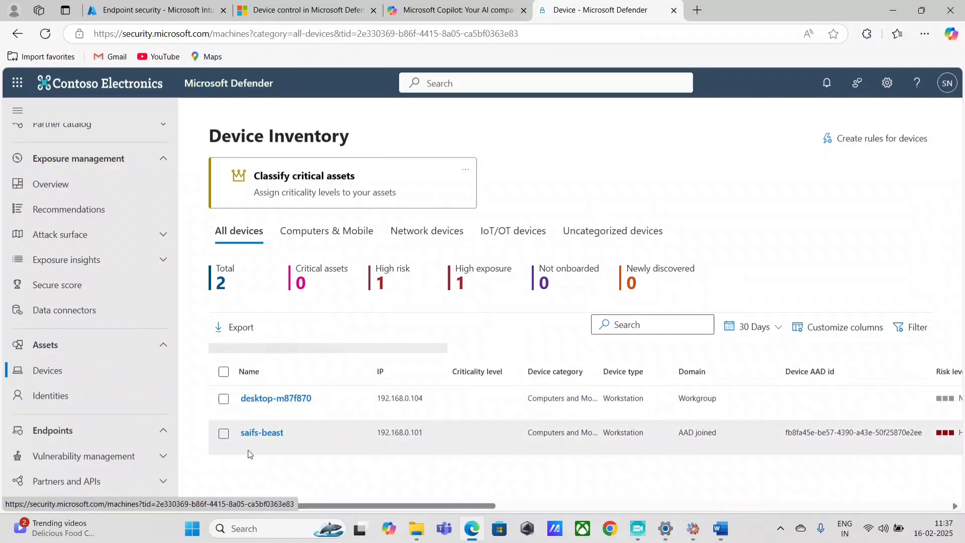
Request a policy sync for the AAD-joined workstation with comment '123' and acknowledge it
left_click(269, 423)
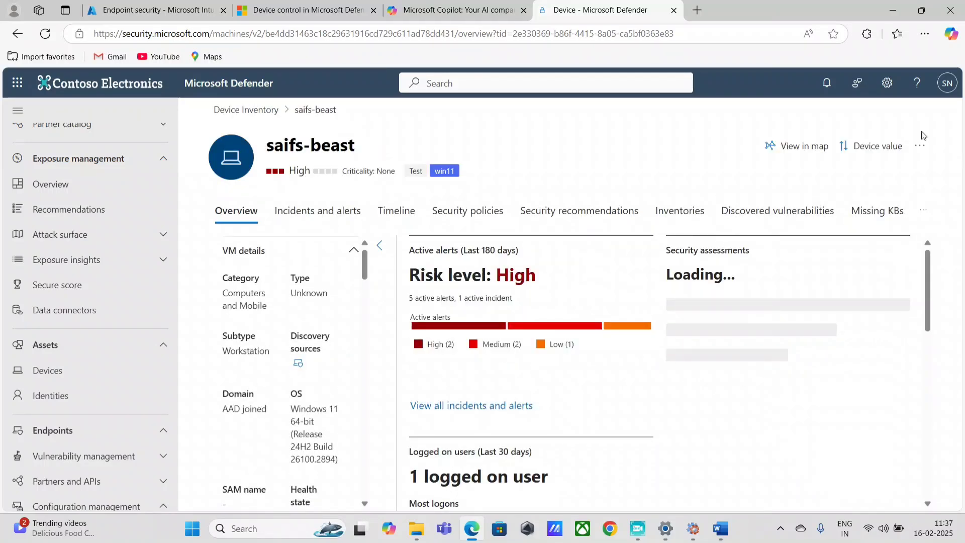
left_click(920, 145)
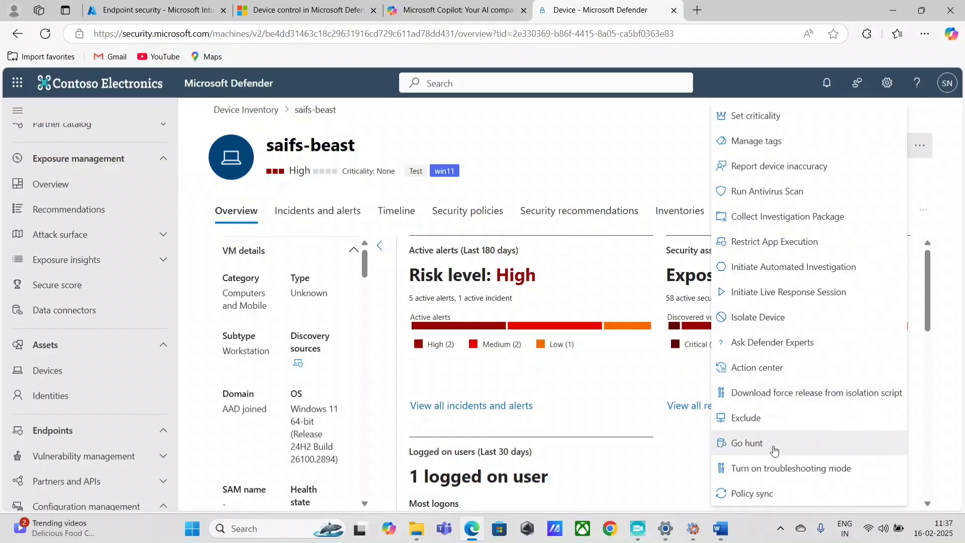
left_click(773, 493)
type("123")
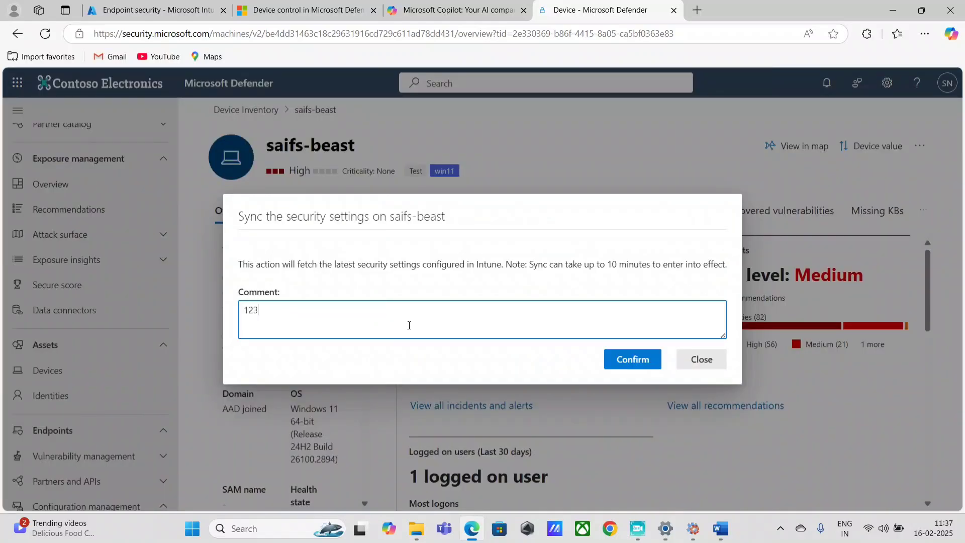
left_click(611, 358)
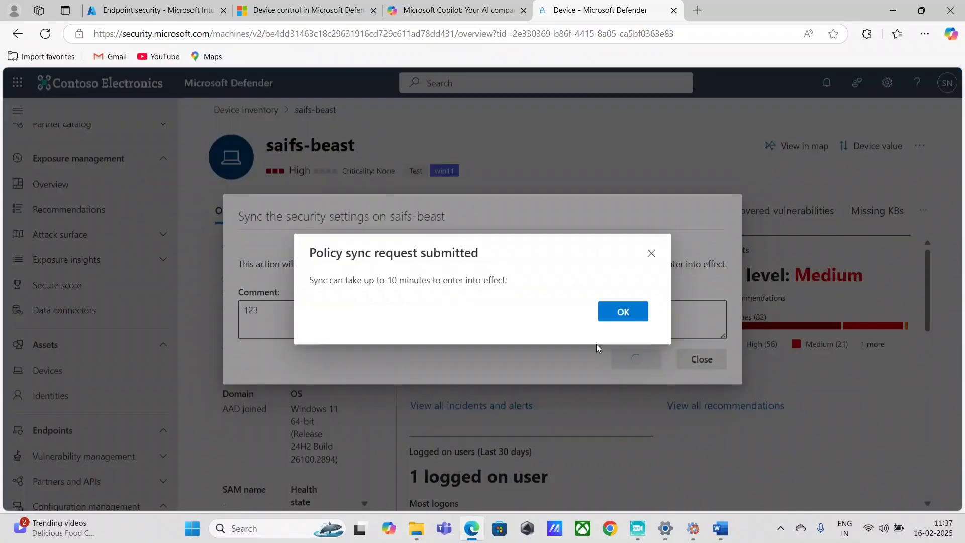
left_click(624, 311)
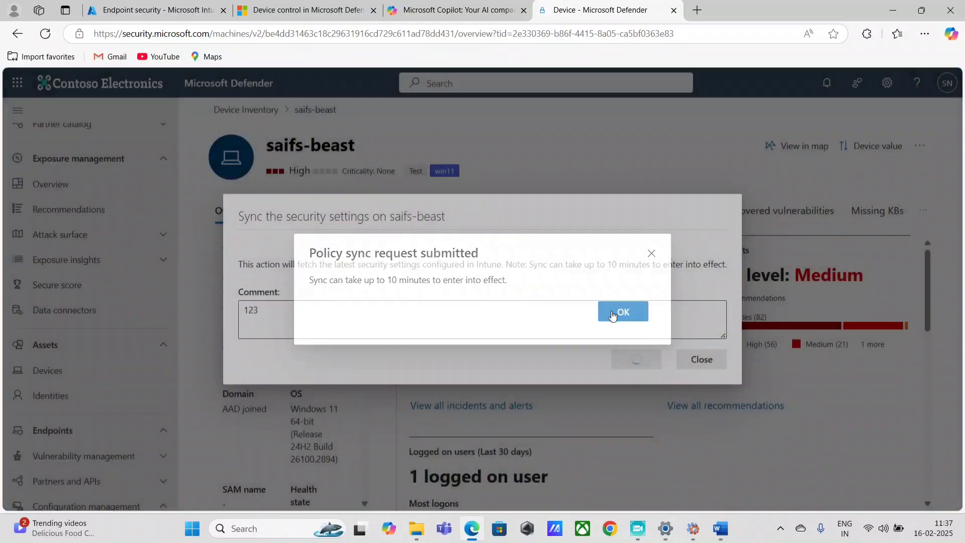
key("super")
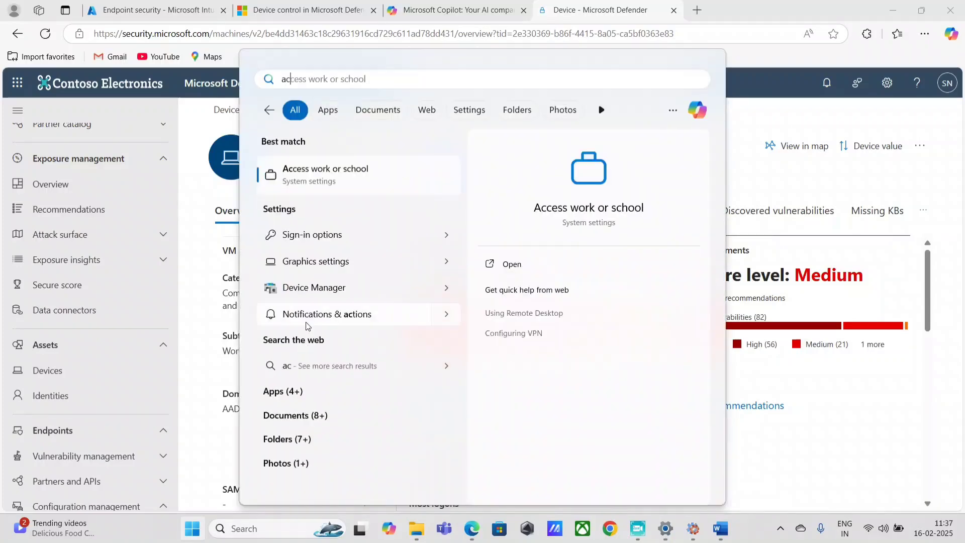
Sync the work account with device management from Access work or school, then close Settings
key("Return")
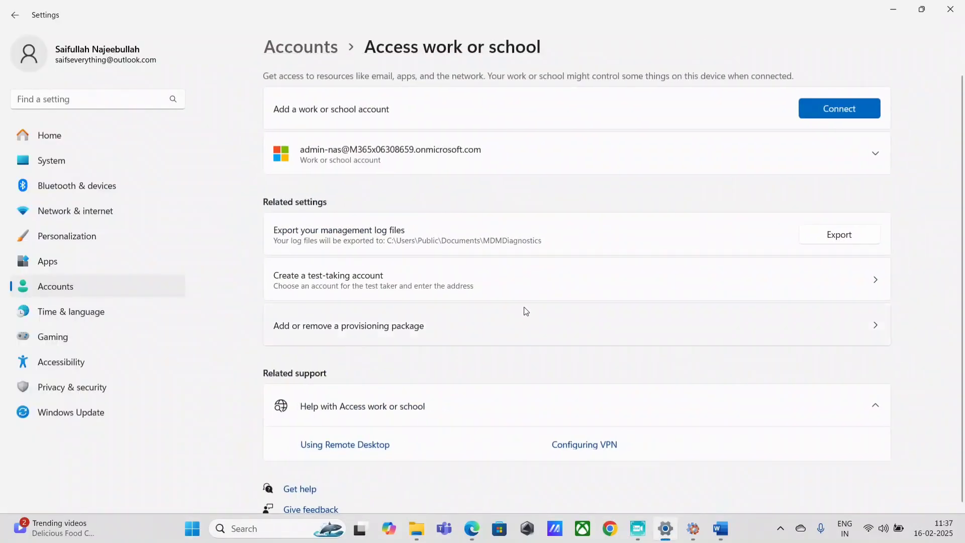
left_click(874, 154)
left_click(823, 193)
scroll(362, 422, "down", 5)
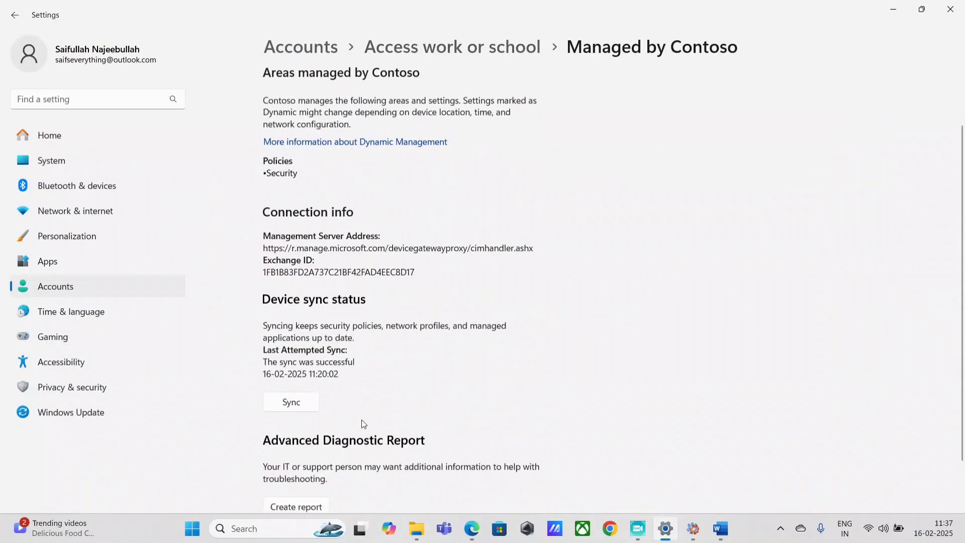
left_click(302, 347)
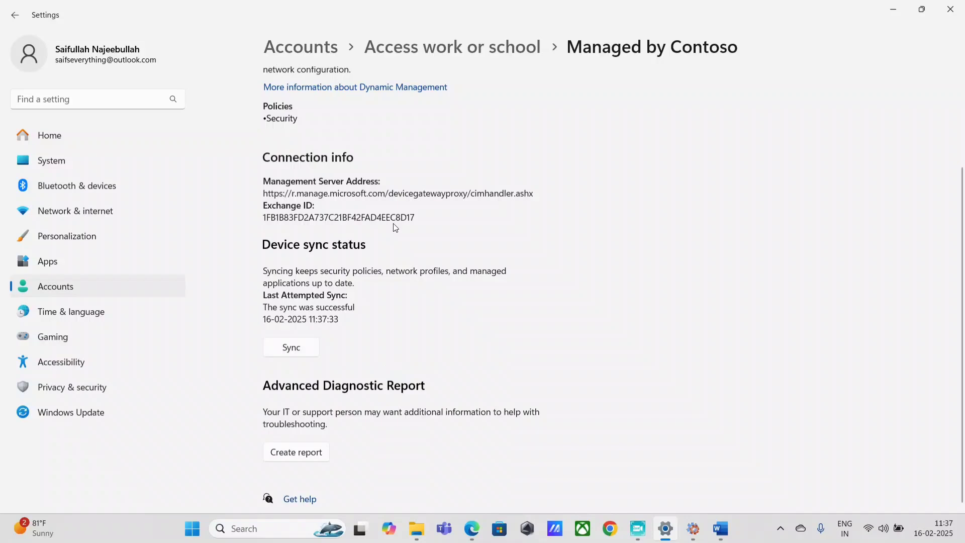
left_click(283, 346)
left_click(950, 9)
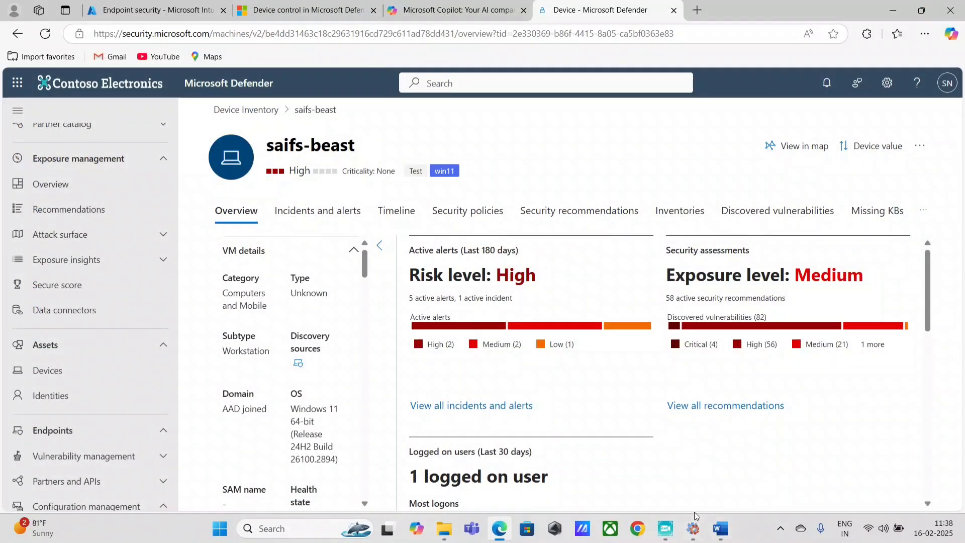
Confirm USB Drive (D:) is empty, close it, and dismiss the Start menu
mouse_move(708, 499)
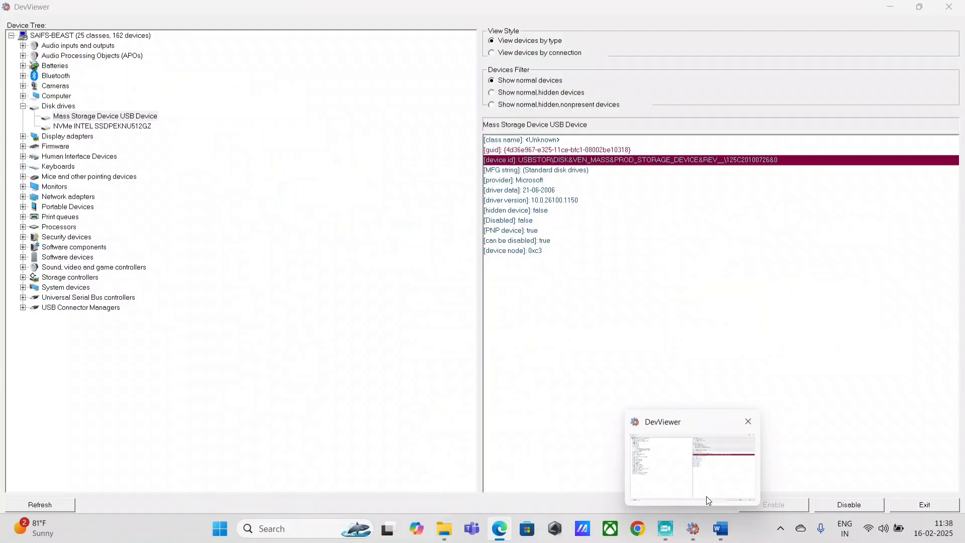
left_click(706, 501)
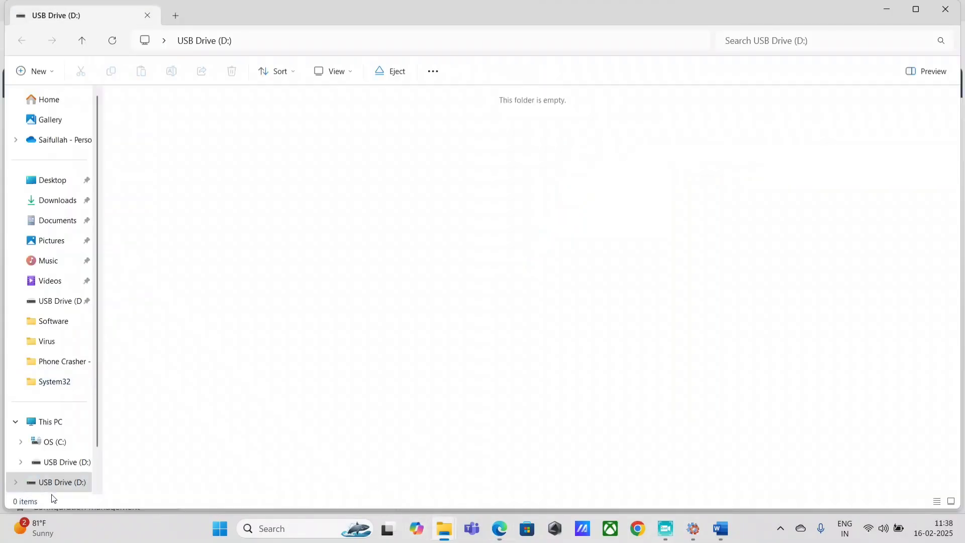
left_click(946, 9)
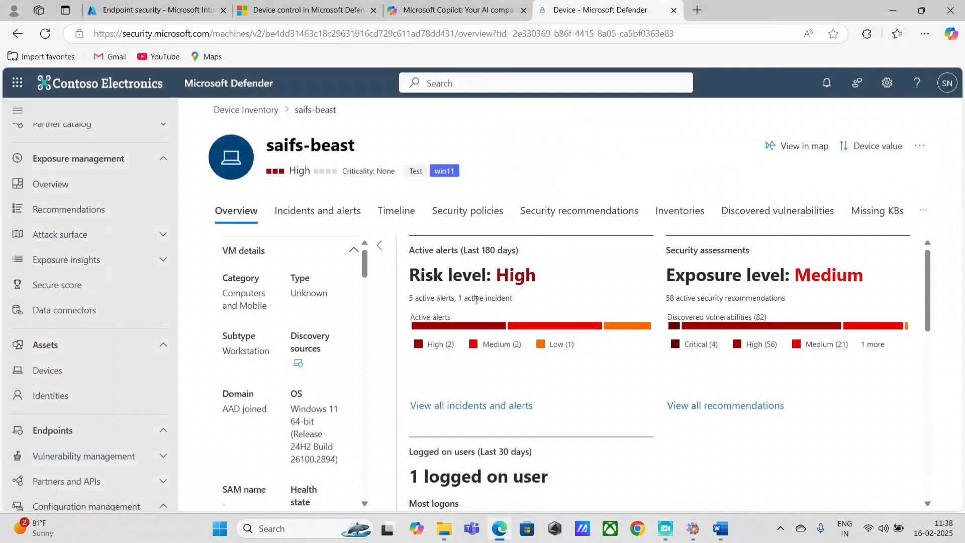
left_click(217, 534)
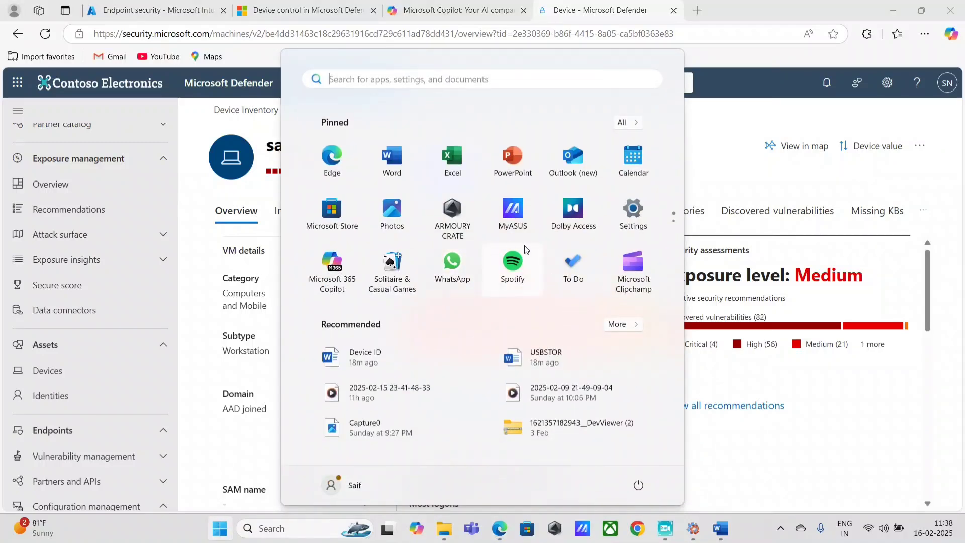
left_click(722, 184)
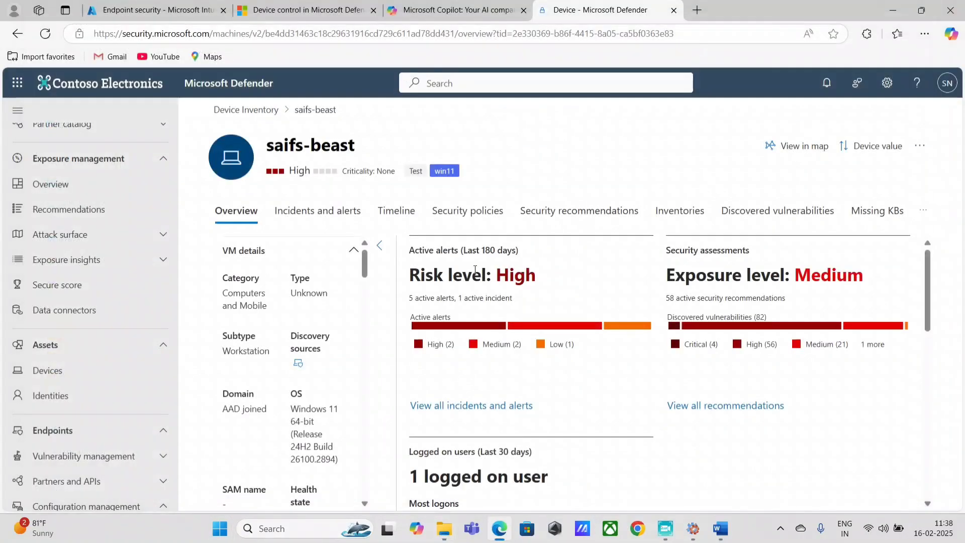
Open Endpoint security policies in Defender, then move to the Intune Endpoint security tab
left_click(220, 528)
left_click(741, 265)
scroll(120, 302, "down", 5)
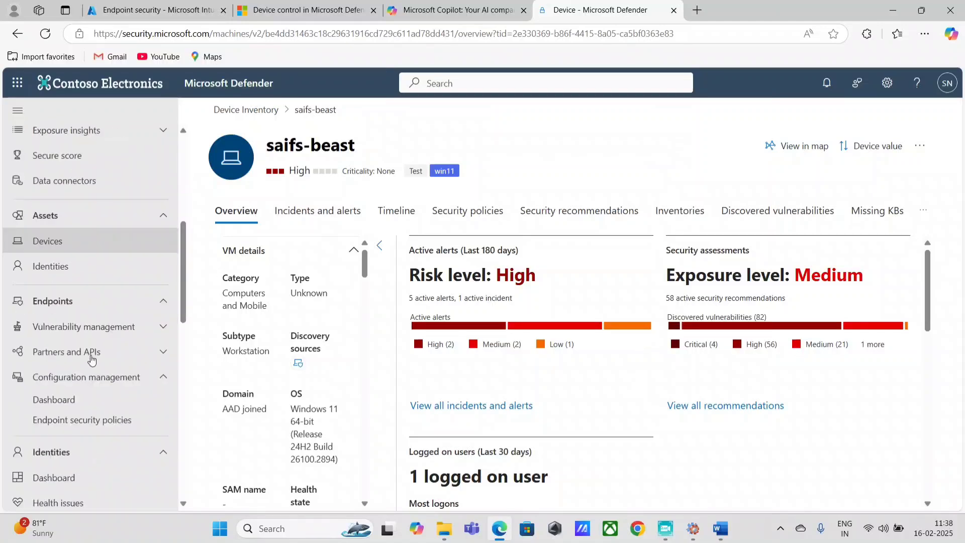
left_click(110, 298)
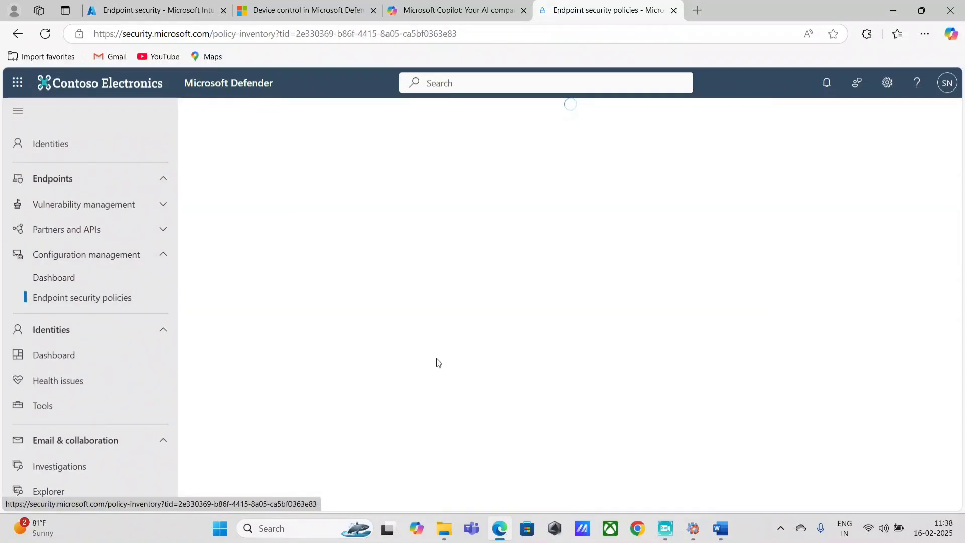
left_click(435, 15)
left_click(610, 15)
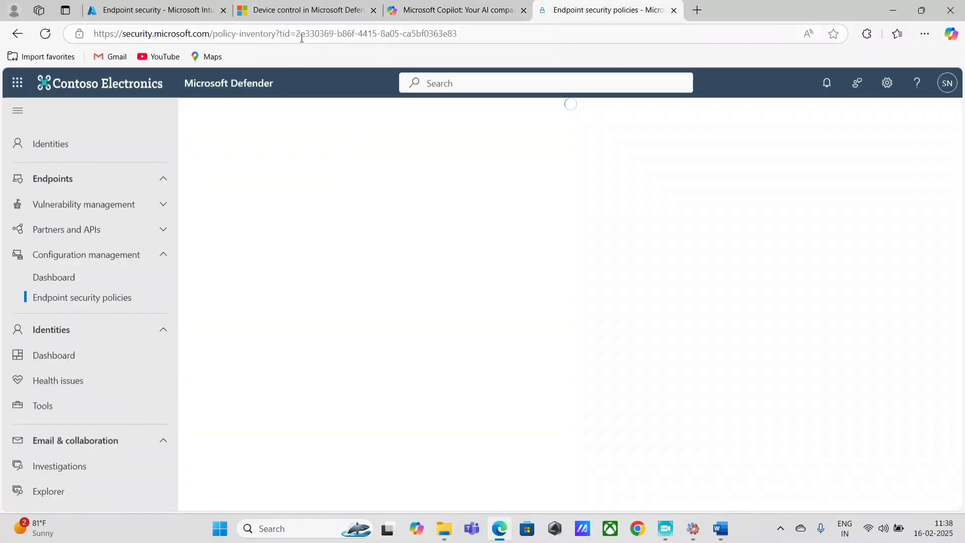
left_click(166, 18)
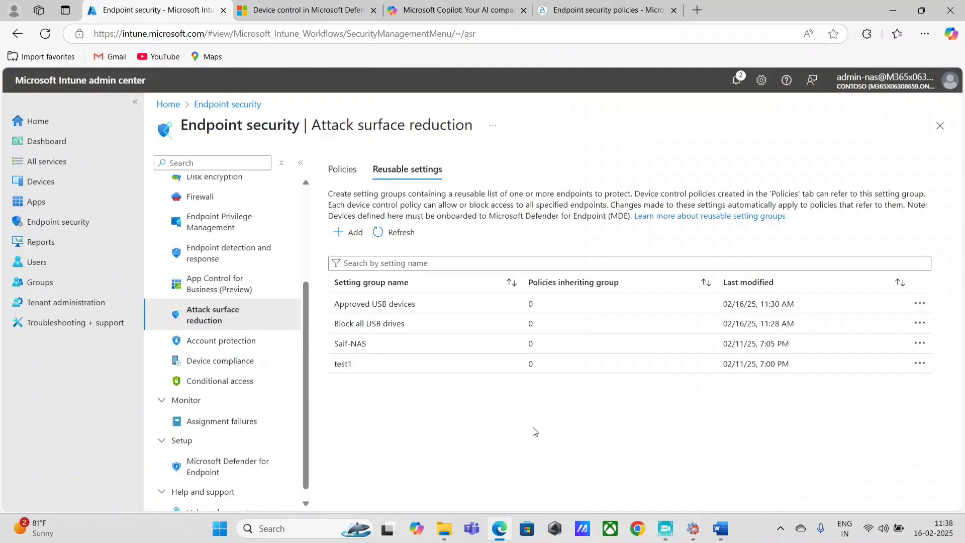
Open the Block all USB drives group and inspect the Block USB entry's identifiers
left_click(392, 323)
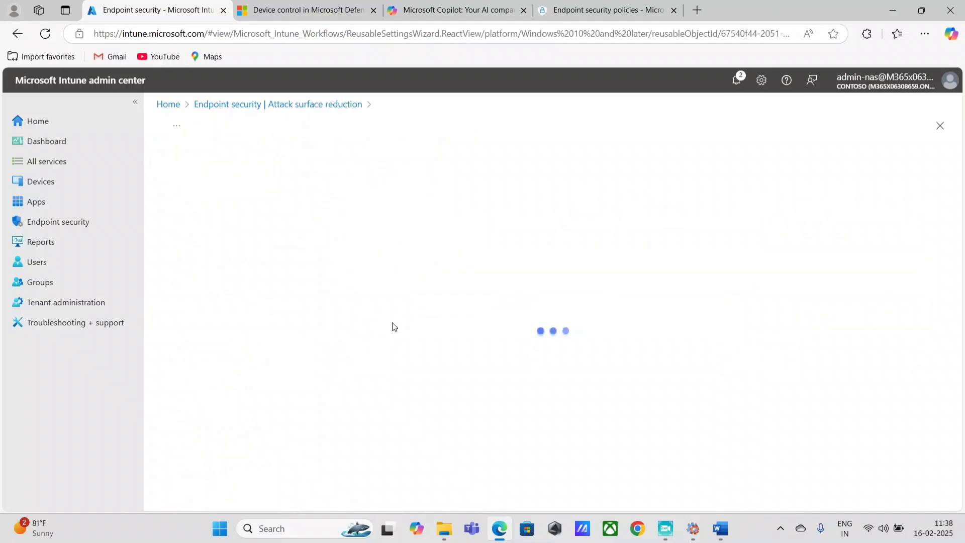
left_click(277, 172)
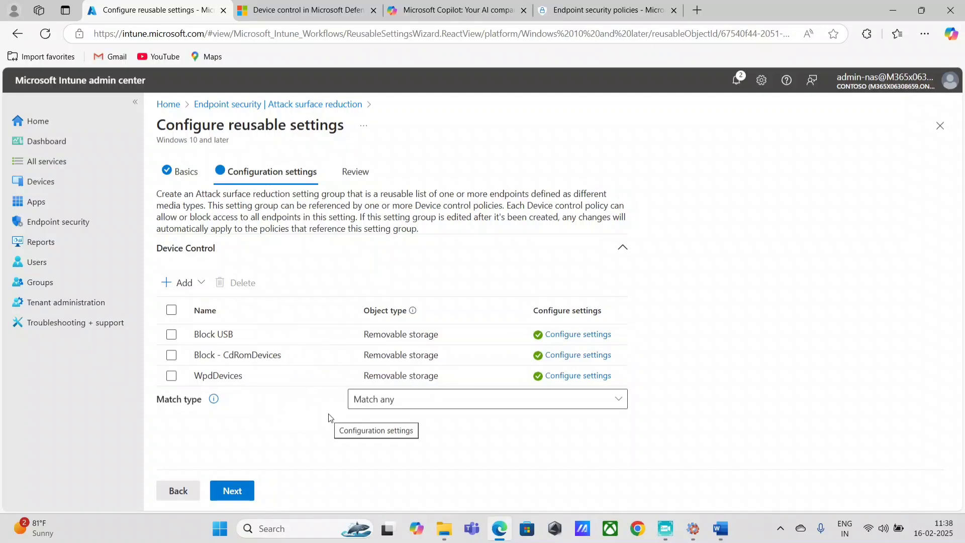
left_click(568, 335)
scroll(584, 402, "down", 10)
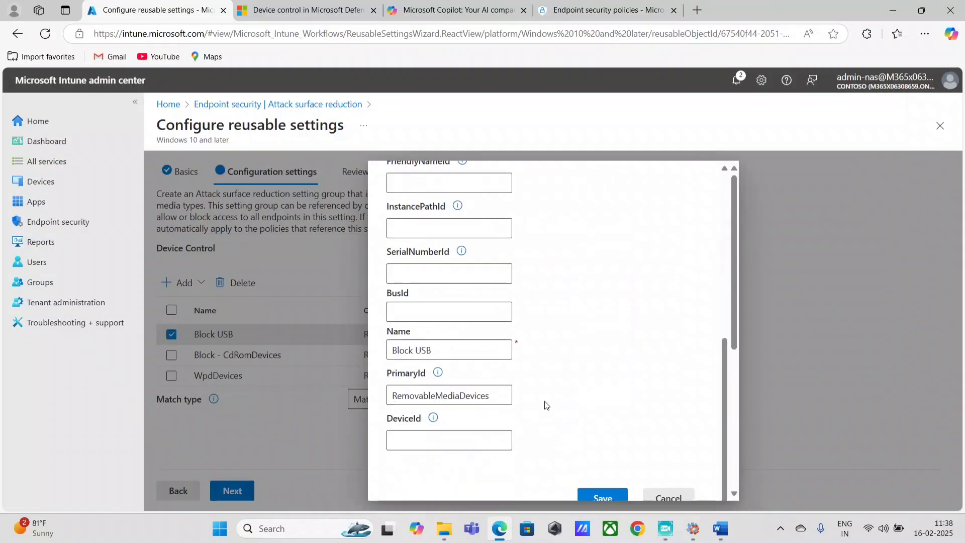
left_click(674, 495)
Inspect the CdRomDevices and WpdDevices entries, then close the Block all USB drives group
left_click(578, 355)
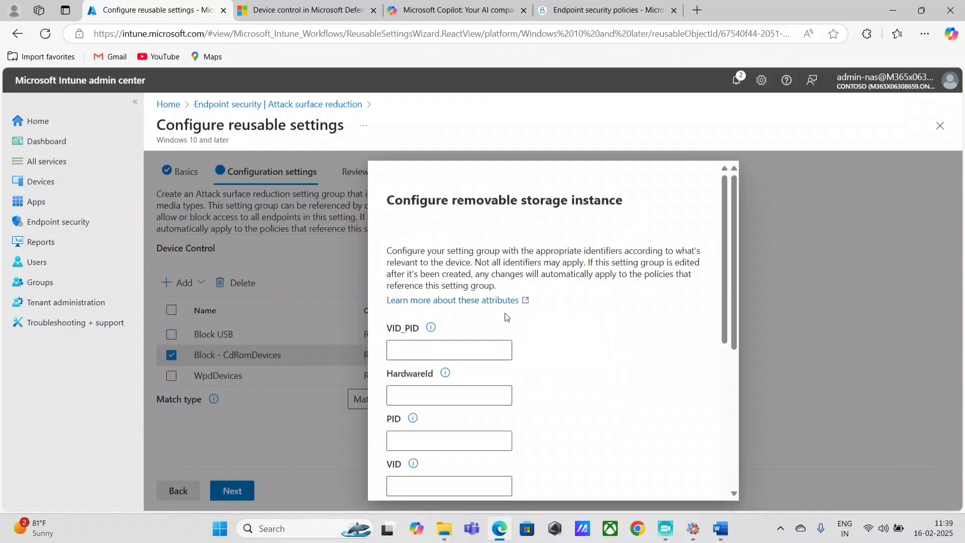
scroll(586, 395, "down", 10)
scroll(436, 321, "up", 3)
key("Escape")
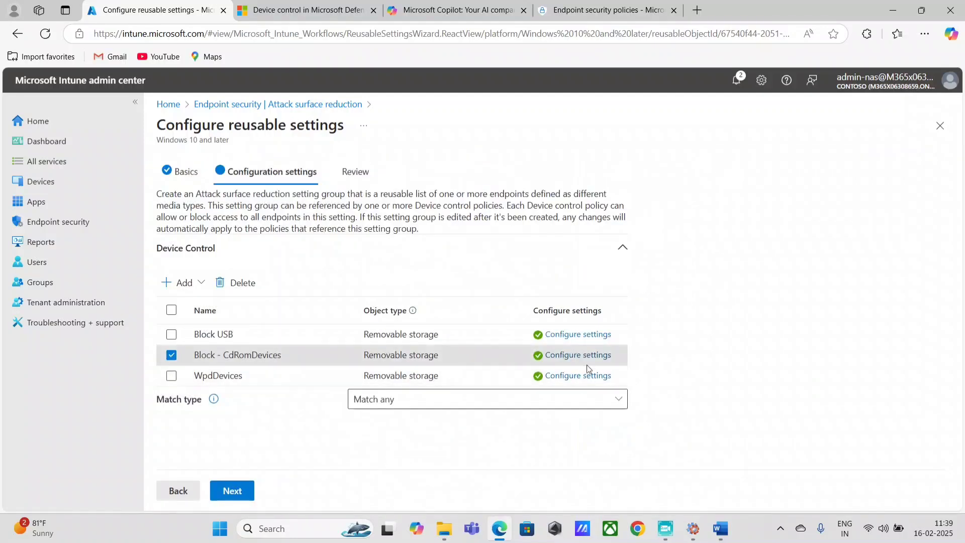
left_click(584, 374)
scroll(554, 422, "down", 6)
left_click(662, 492)
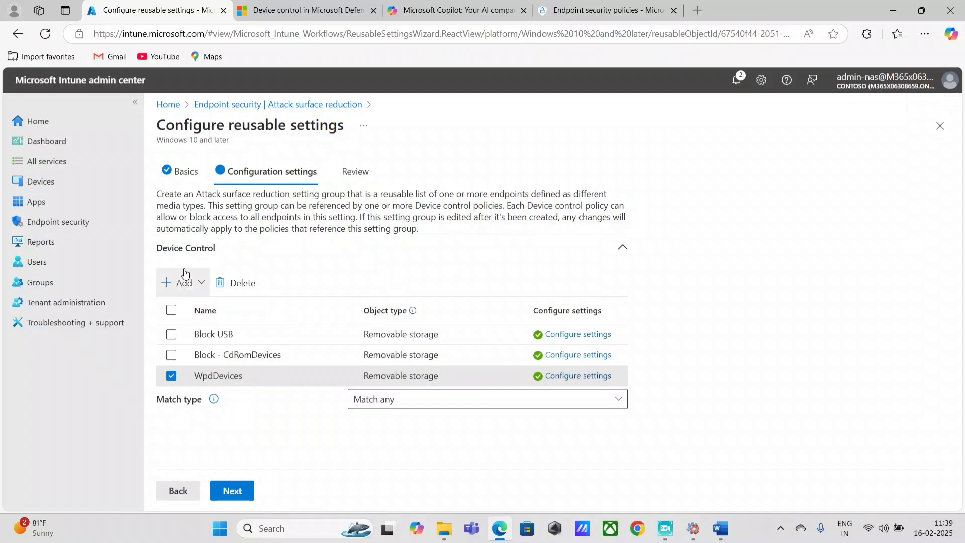
left_click(182, 171)
left_click(940, 125)
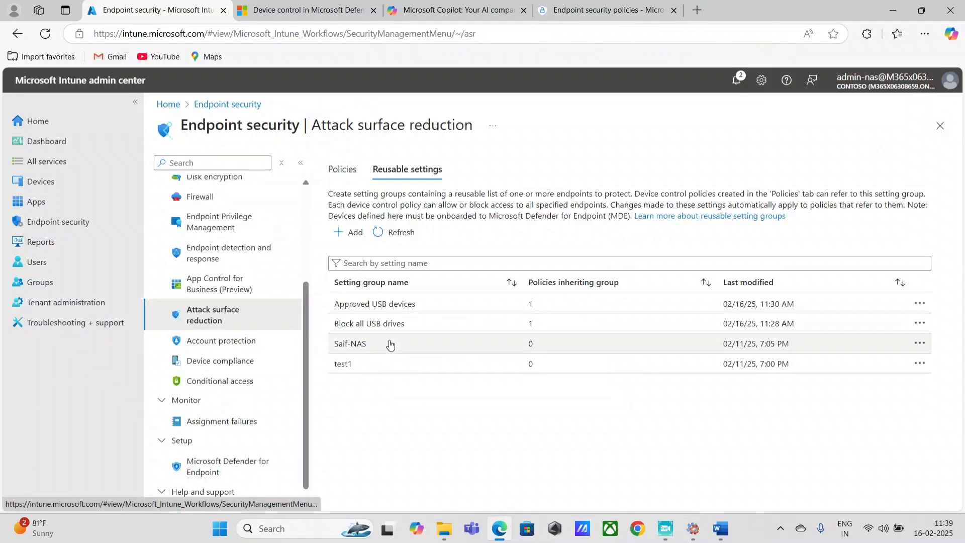
Open Approved USB devices and compare its entry's IDs against the Word notes
left_click(394, 303)
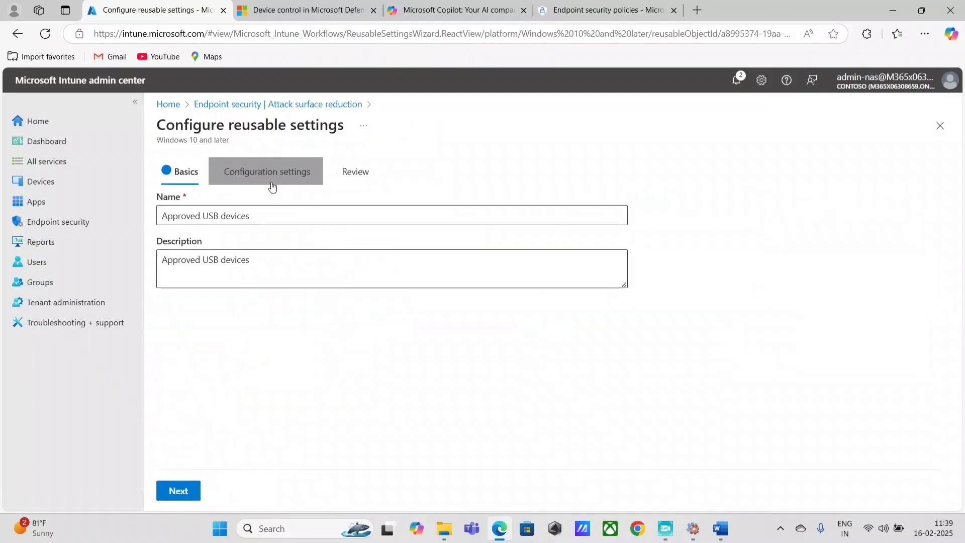
left_click(272, 172)
left_click(581, 340)
scroll(571, 397, "down", 8)
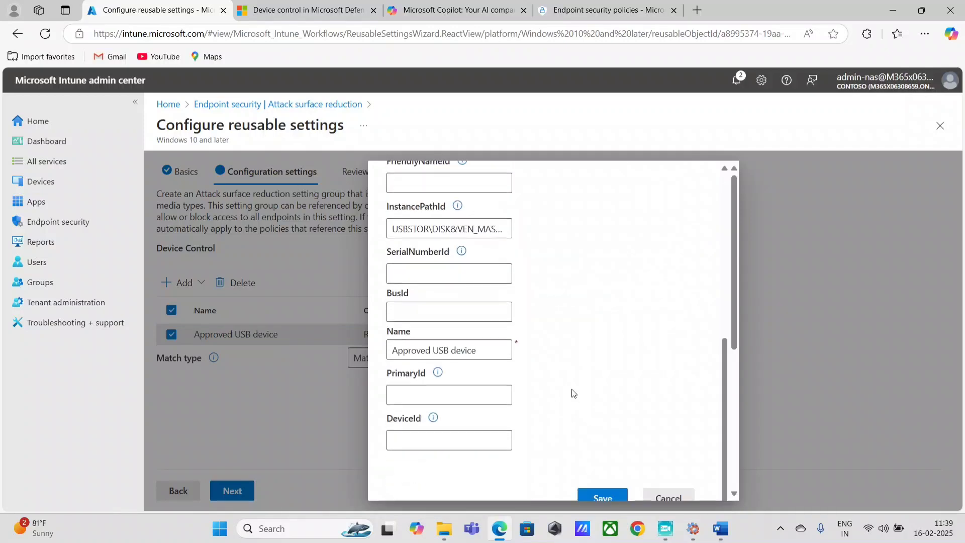
left_click(728, 537)
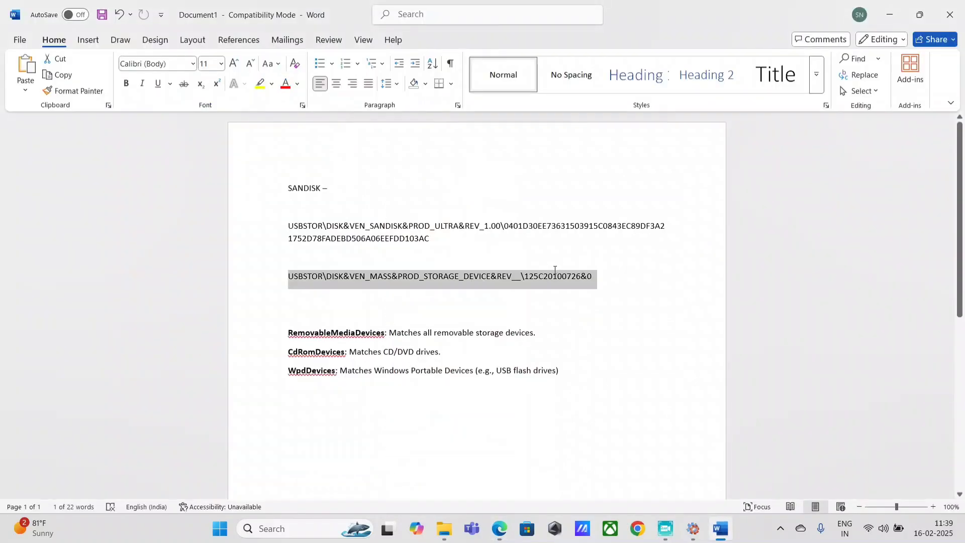
left_click(950, 14)
left_click(587, 333)
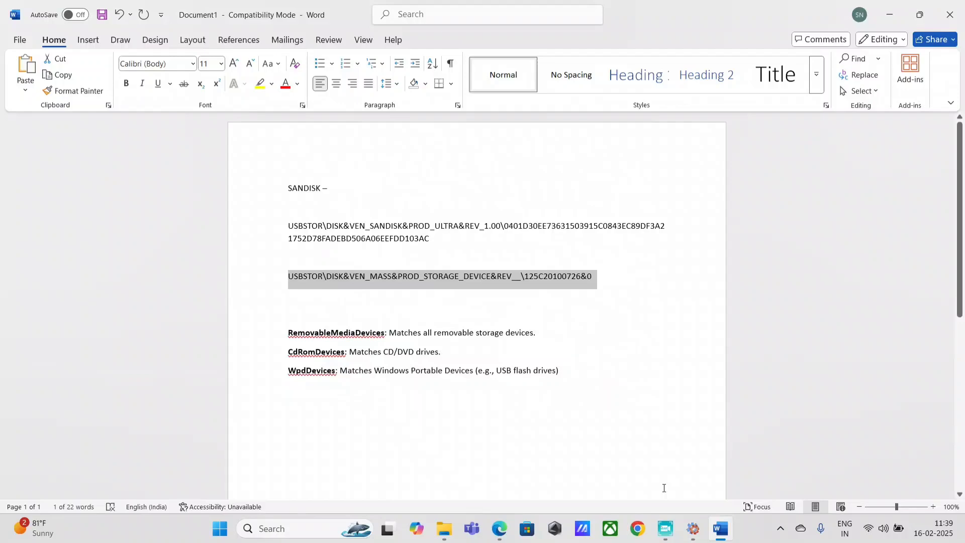
left_click(500, 530)
Finish reviewing the Approved USB entry, close the group, and bring up Windows search
scroll(568, 390, "down", 6)
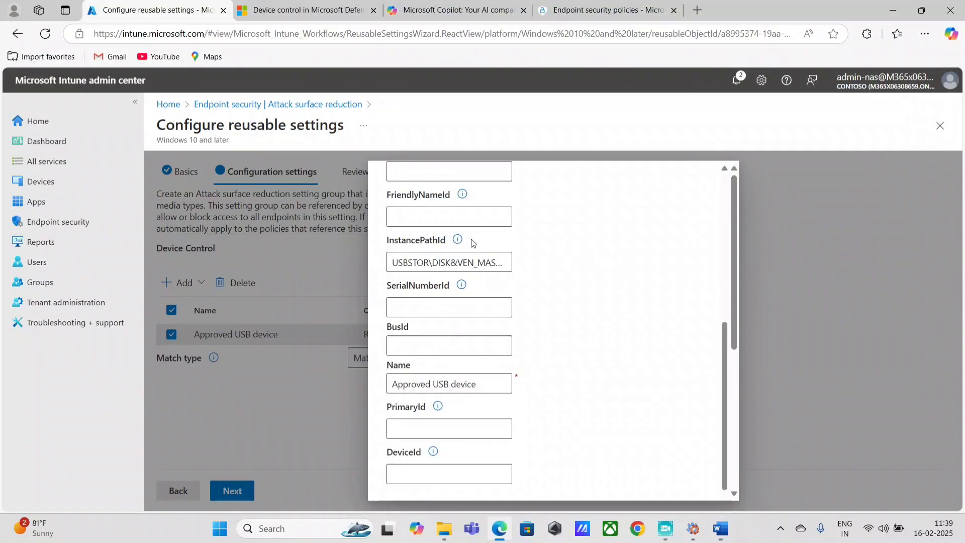
scroll(708, 217, "up", 6)
scroll(696, 354, "down", 6)
left_click(940, 125)
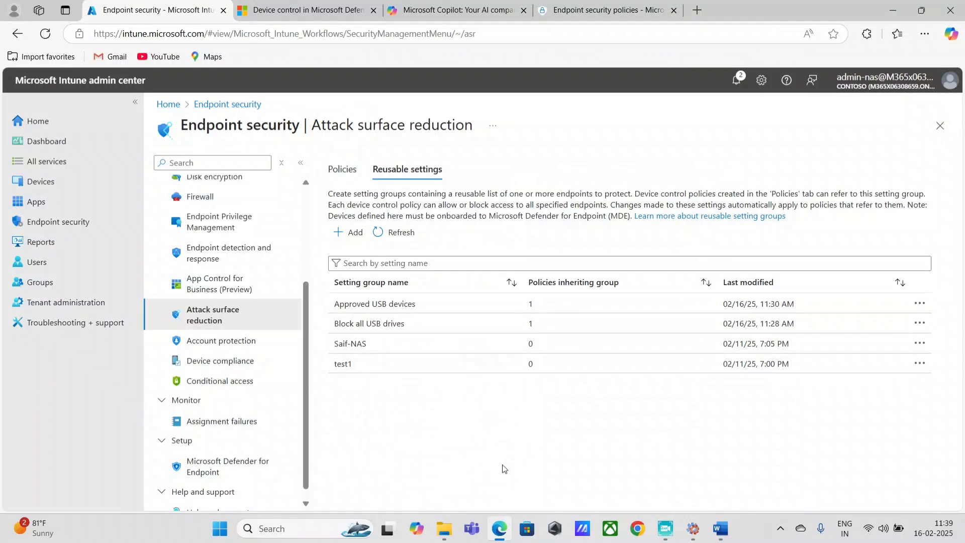
key("super")
Open Access work or school settings, then return to Defender's endpoint security policies
type("ac")
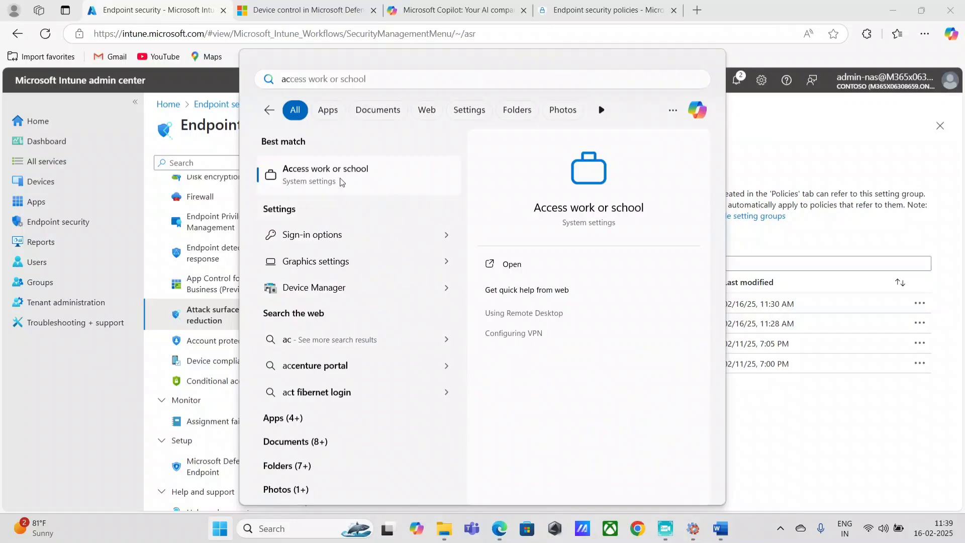
key("Return")
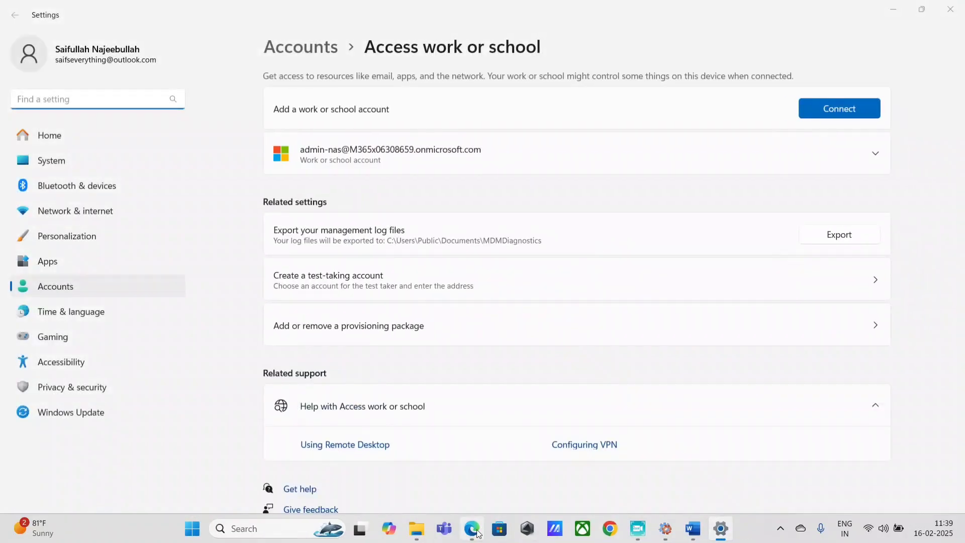
left_click(476, 530)
left_click(604, 10)
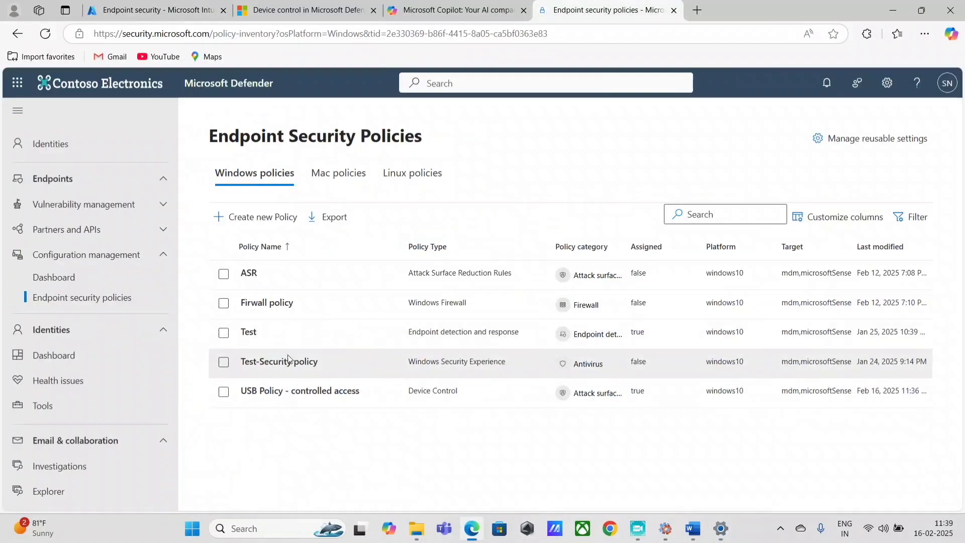
Open USB Policy - controlled access and review its applied devices, settings status and assigned groups
left_click(297, 393)
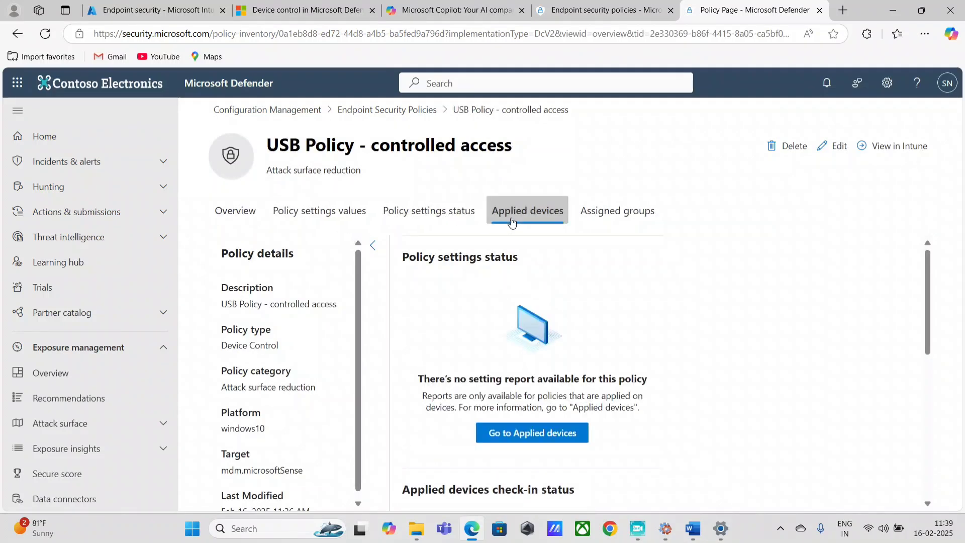
left_click(512, 216)
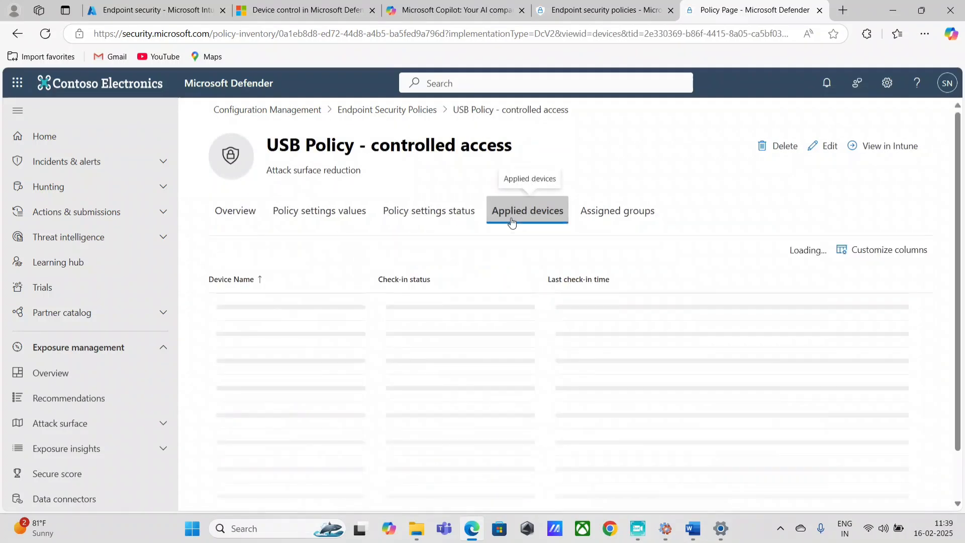
left_click(426, 211)
left_click(581, 215)
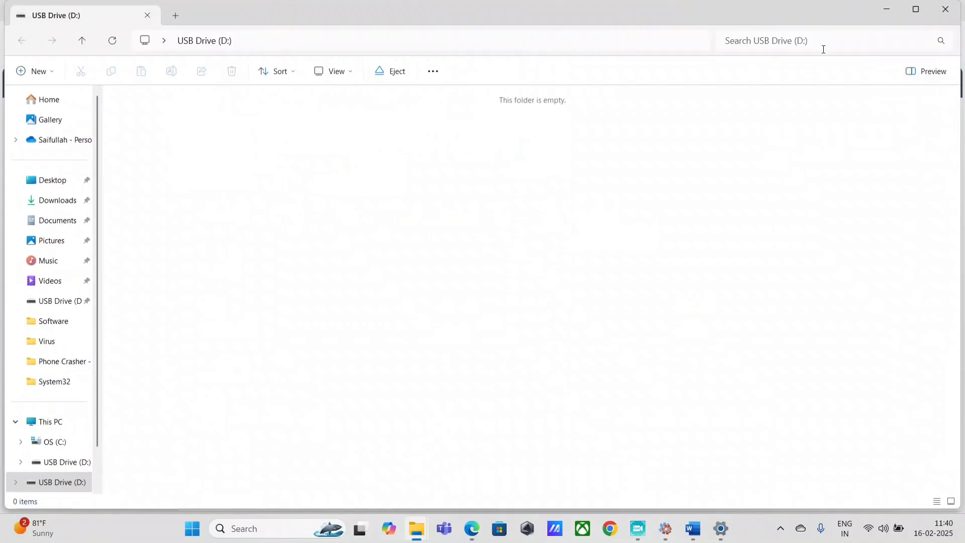
Close the USB Drive (D:) window and sync the device, succeeding at 11:41:08
left_click(940, 15)
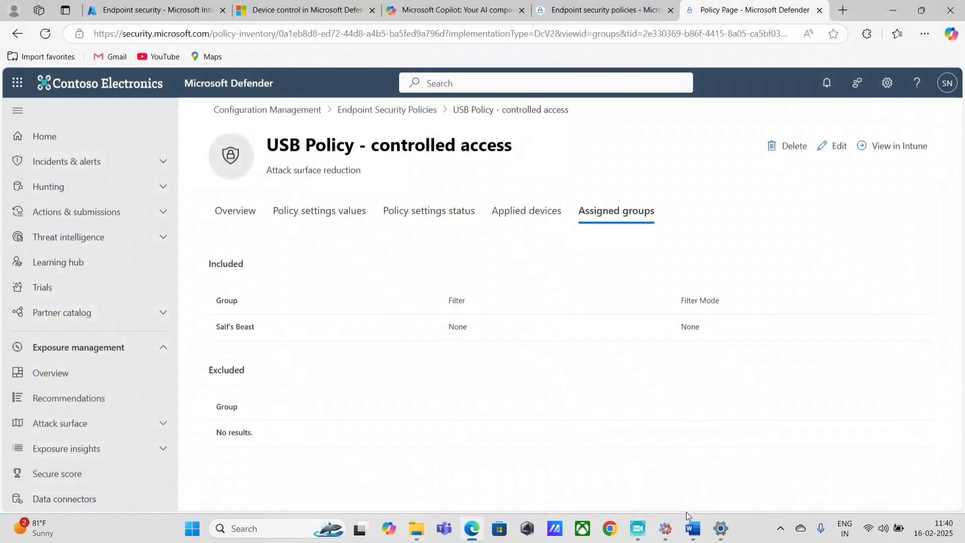
left_click(638, 529)
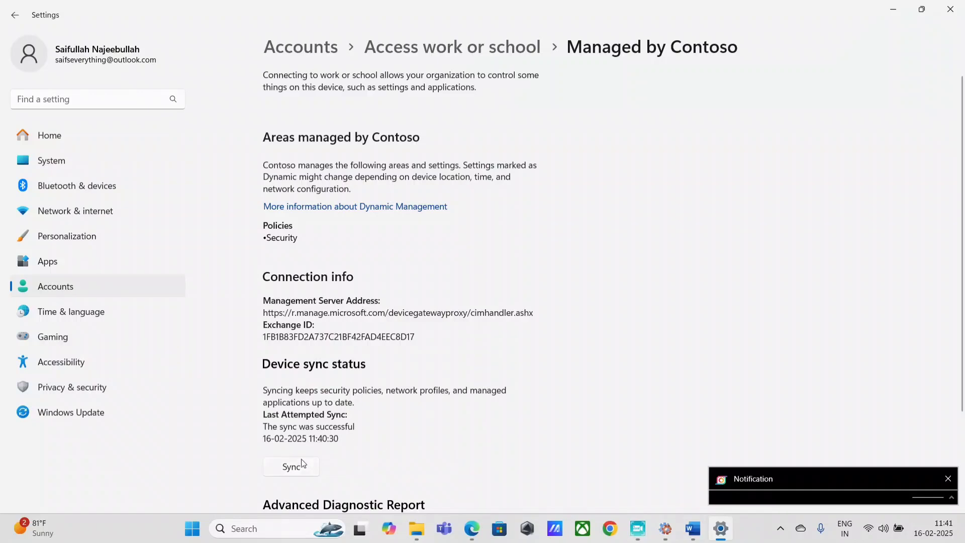
left_click(304, 465)
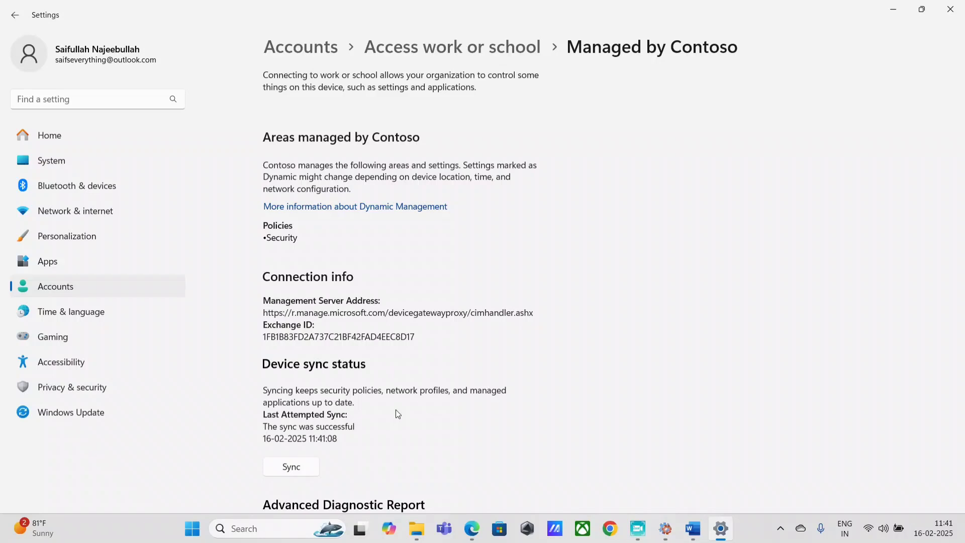
left_click(416, 528)
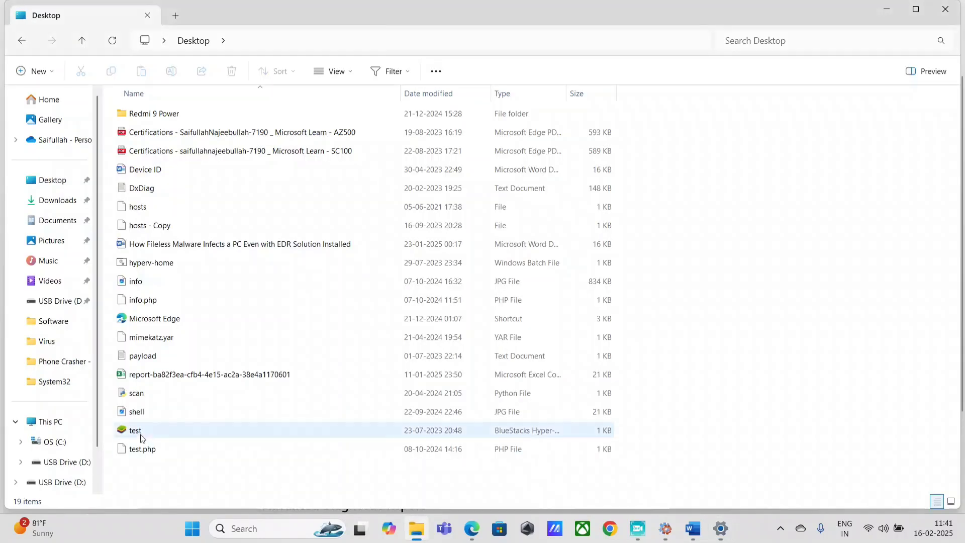
Try USB Drive (D:), then refresh DevViewer and view the SanDisk Ultra USB Device details
left_click(61, 462)
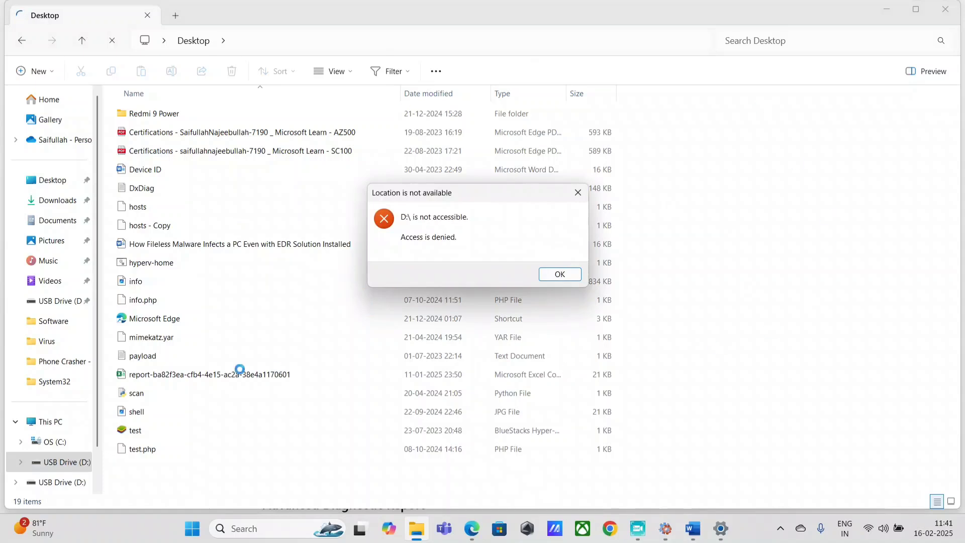
left_click(666, 529)
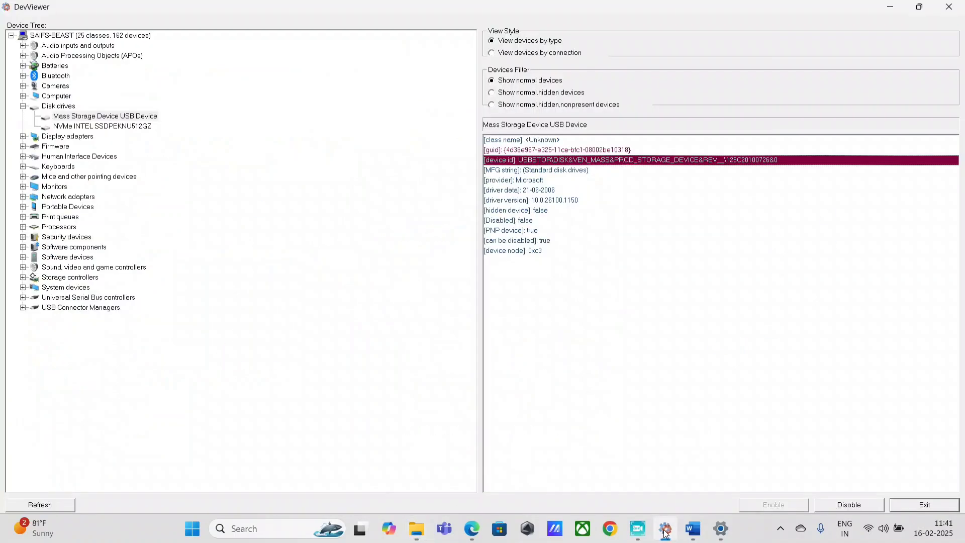
left_click(54, 505)
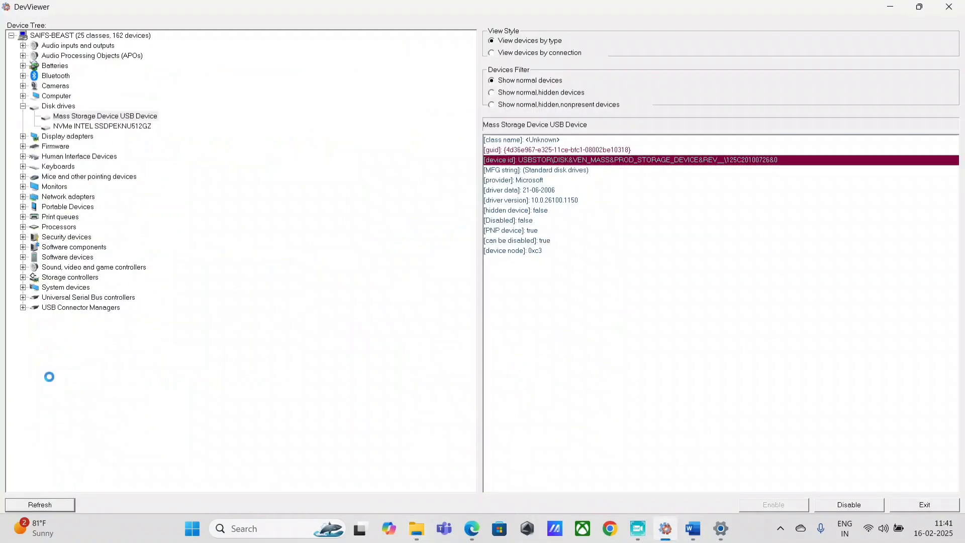
left_click(22, 106)
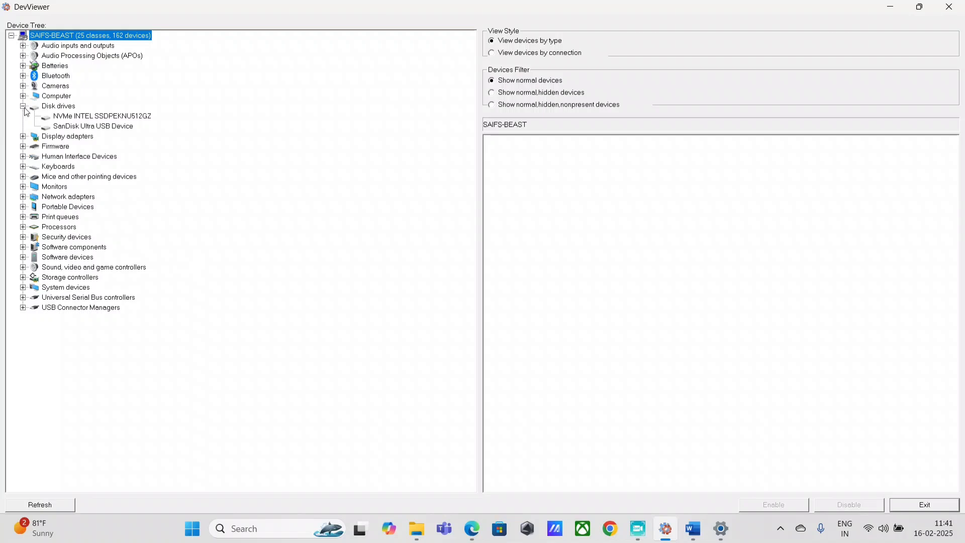
left_click(106, 128)
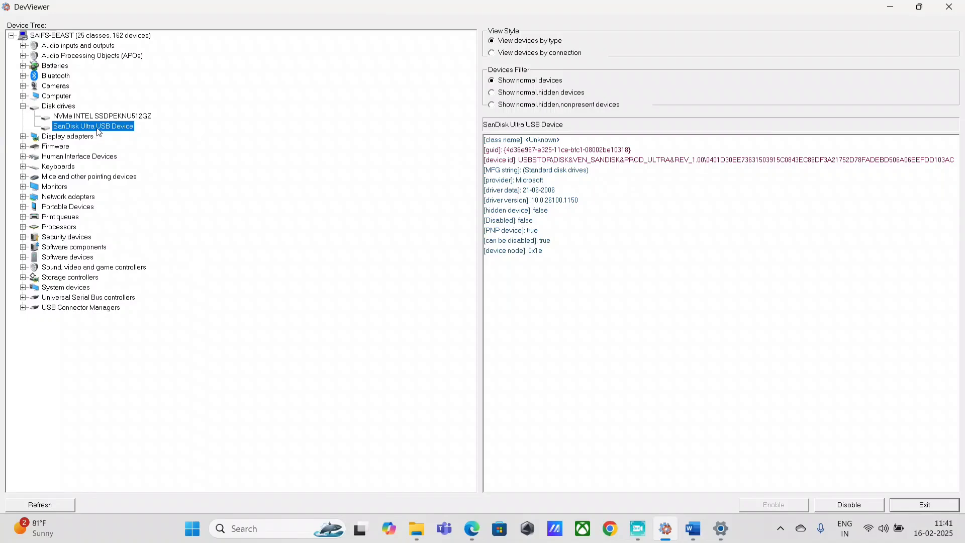
Confirm D:\ is not accessible, dismiss the errors, and list the drives under This PC
left_click(414, 536)
left_click(578, 193)
left_click(49, 443)
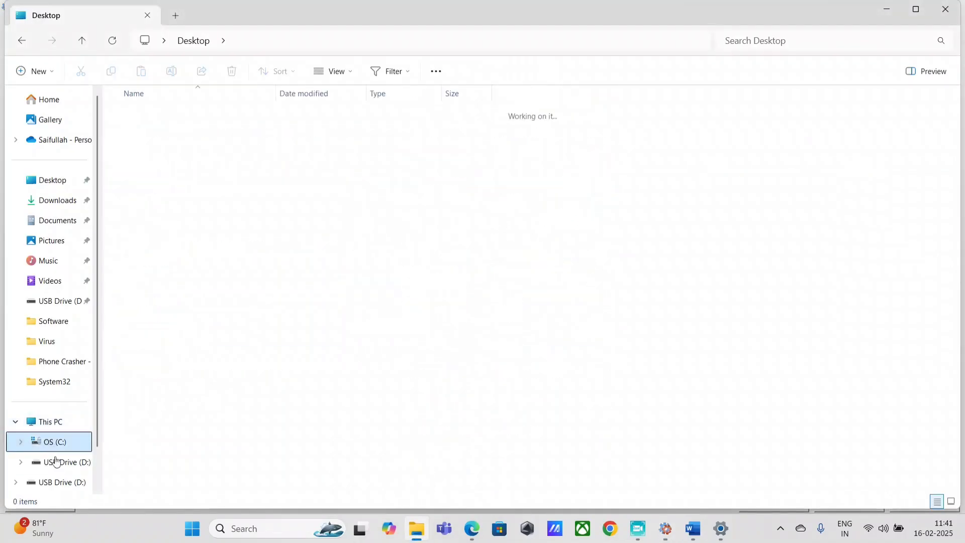
left_click(54, 462)
left_click(566, 276)
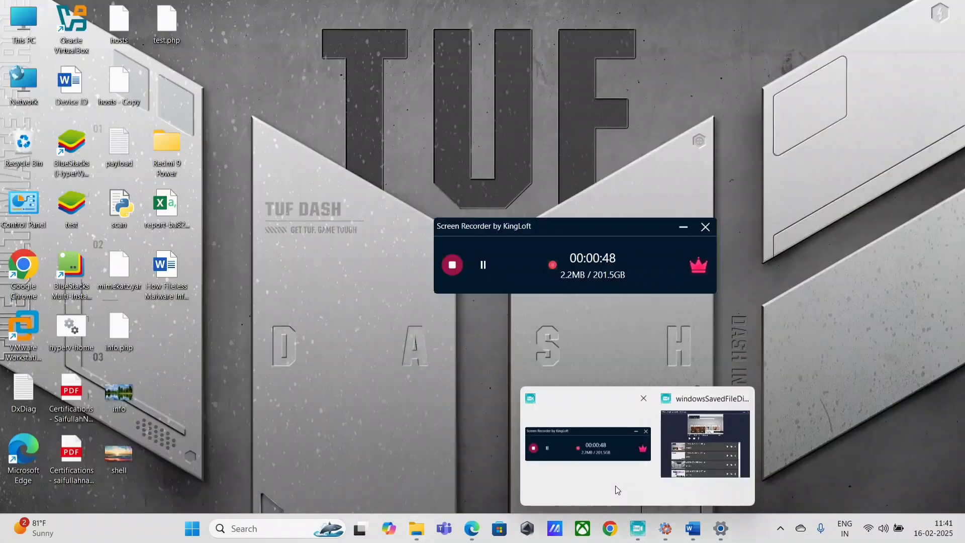
left_click(615, 485)
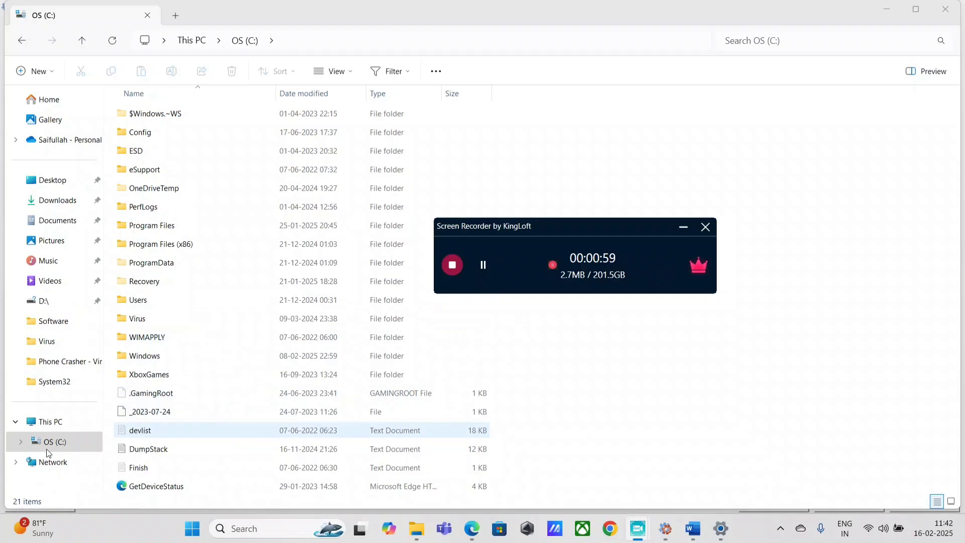
left_click(54, 423)
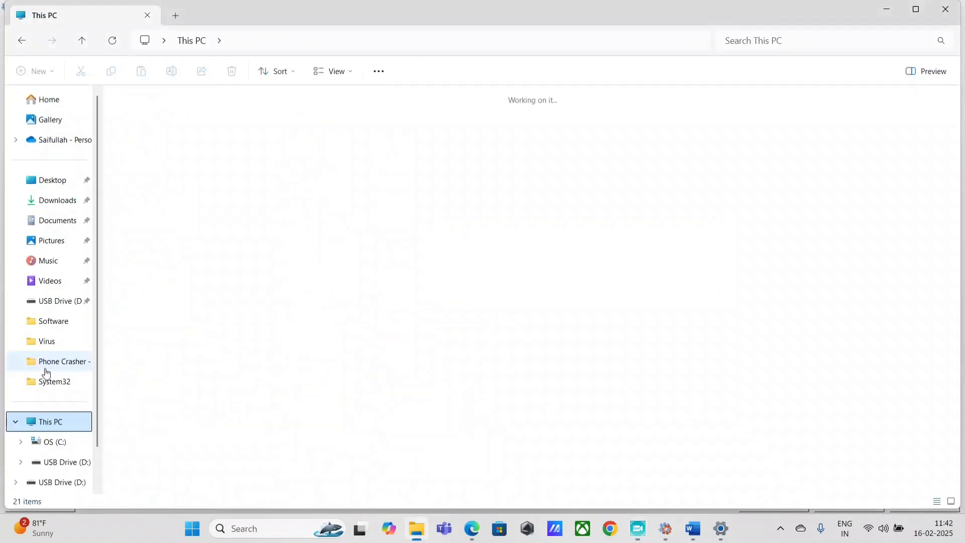
left_click(68, 462)
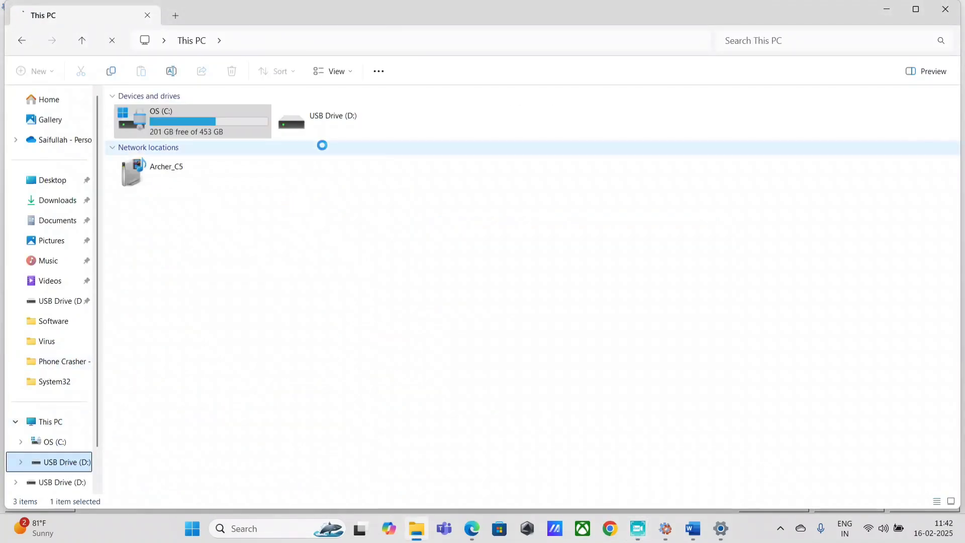
Open USB Drive (D:) and confirm it in DevViewer as the Mass Storage Device, checking its device ID and GUID
left_click(322, 127)
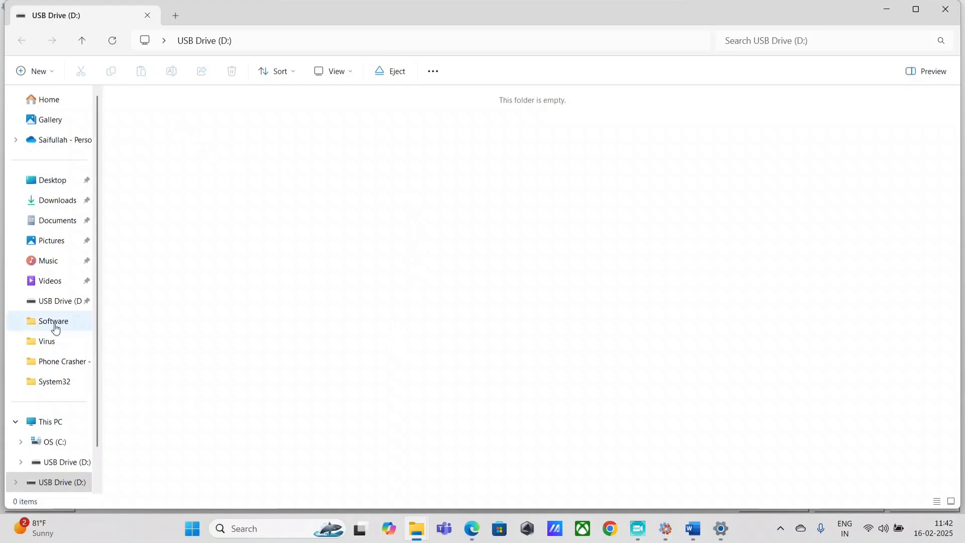
left_click(664, 531)
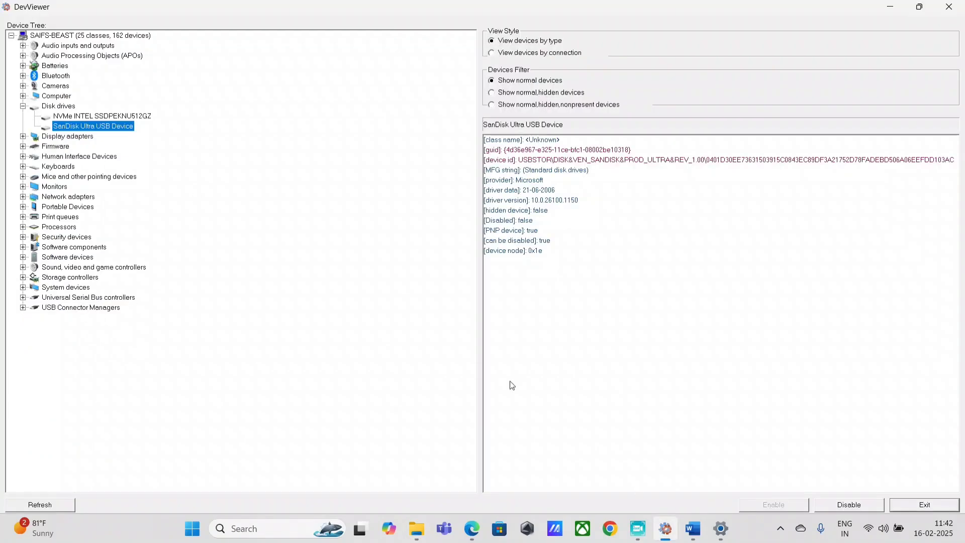
left_click(41, 504)
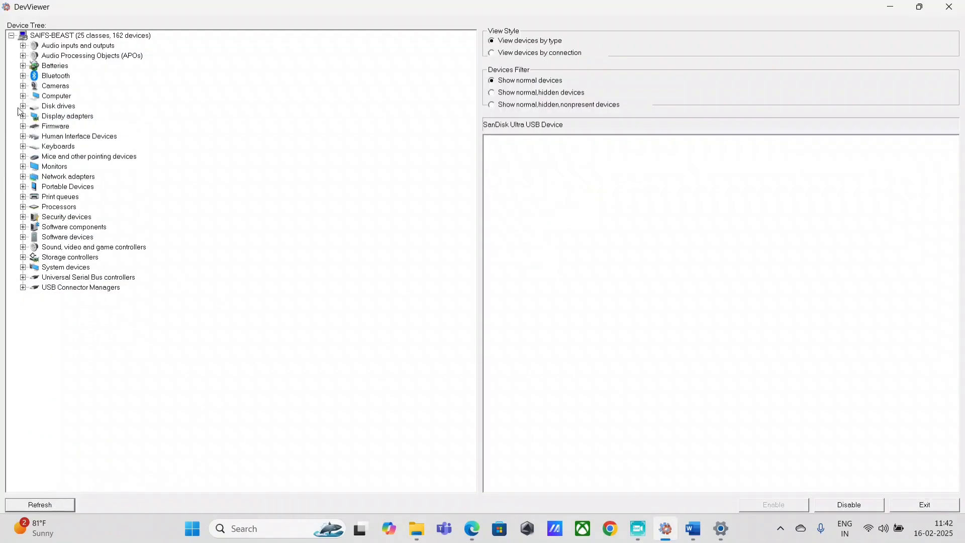
left_click(22, 107)
left_click(125, 116)
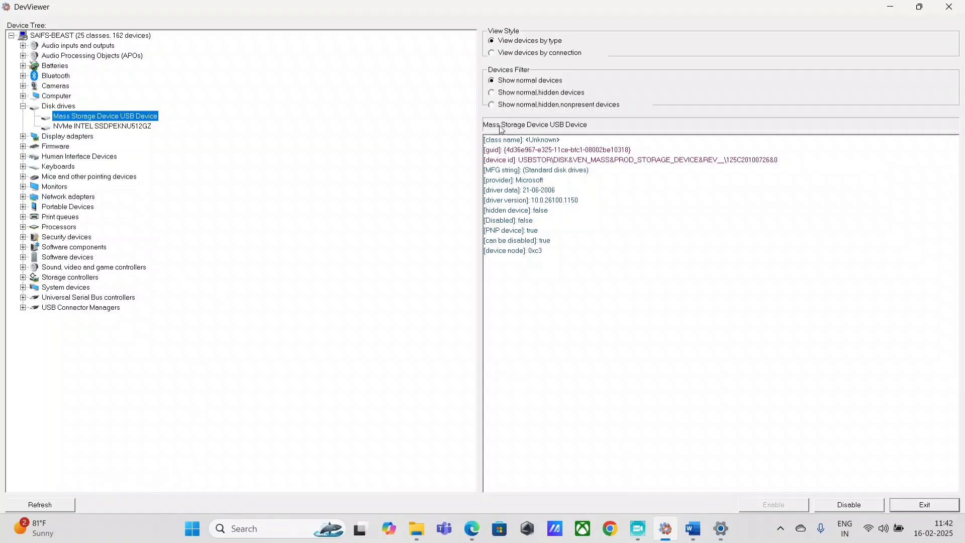
left_click(619, 159)
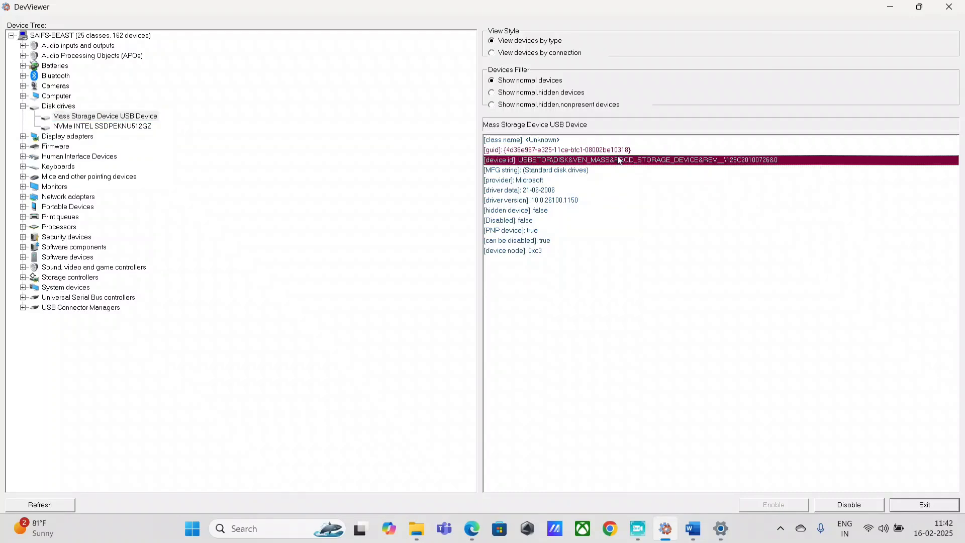
left_click(619, 153)
left_click(618, 158)
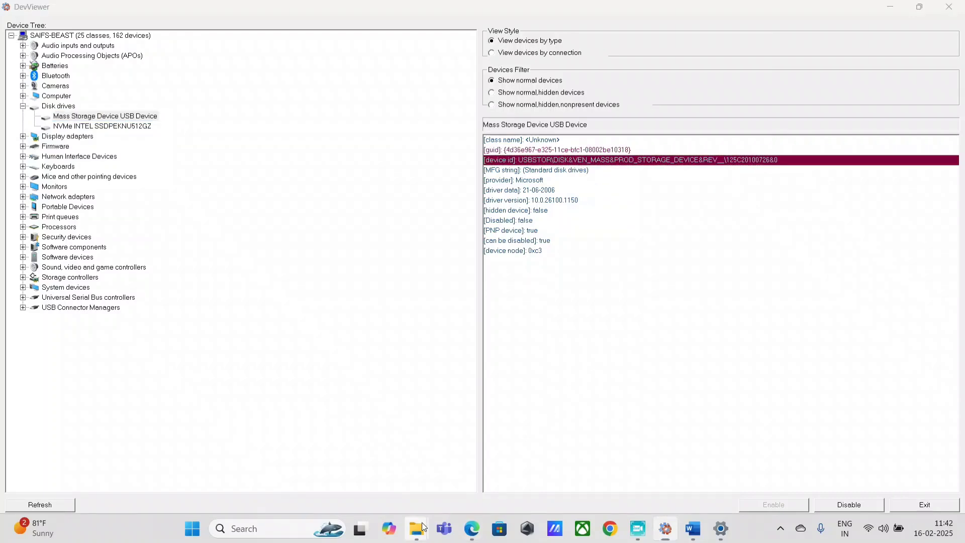
Place the USB Drive (D:) window at lower right and minimize other windows to reveal the desktop
mouse_move(417, 528)
left_click(346, 482)
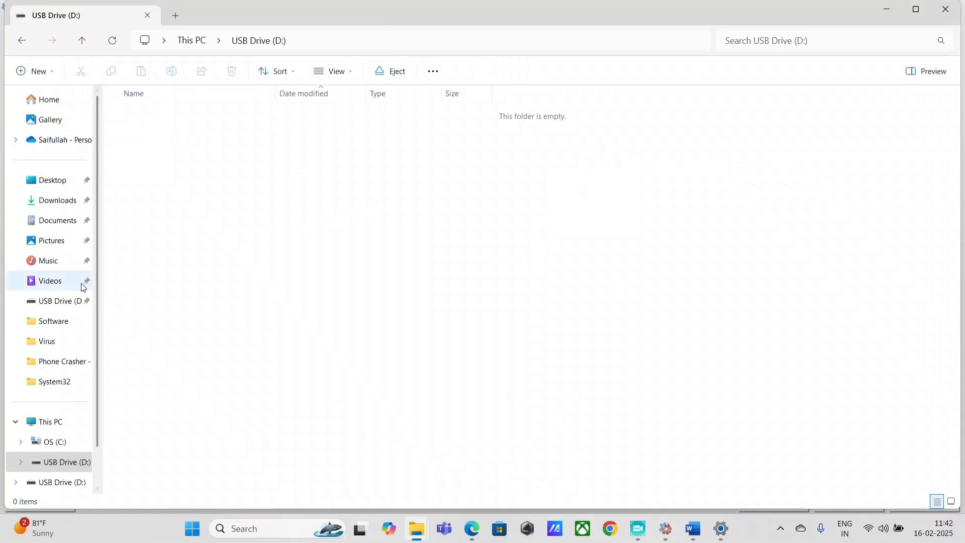
left_click(916, 10)
left_click(918, 10)
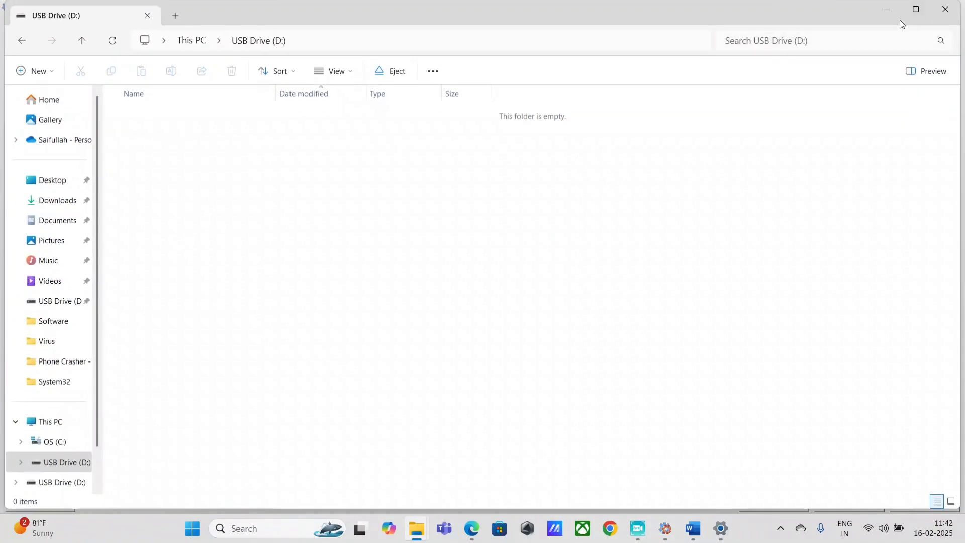
left_click_drag(692, 11, 889, 243)
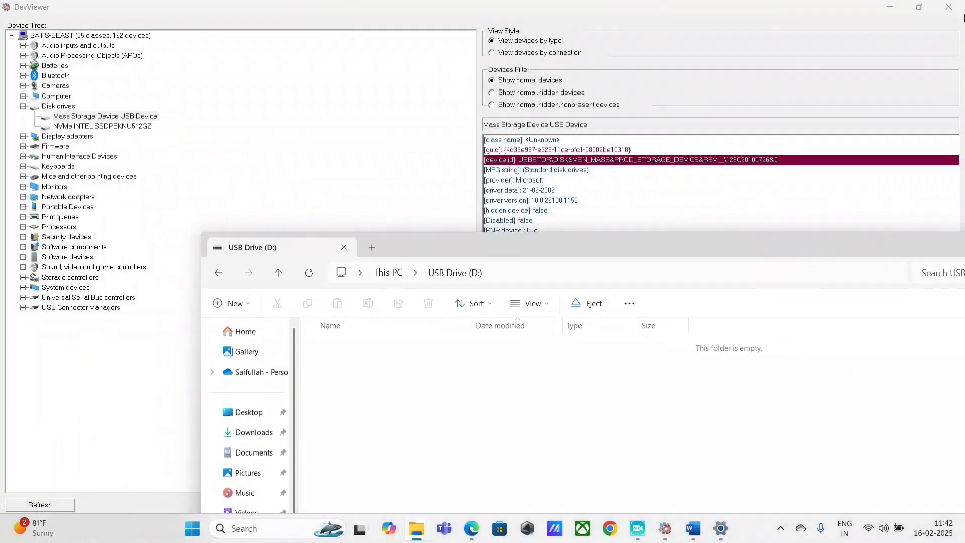
left_click(884, 11)
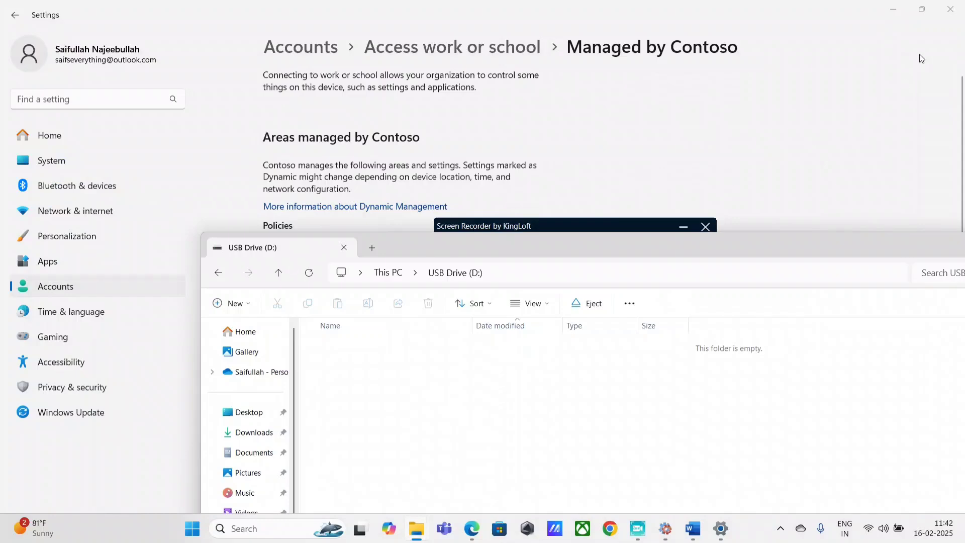
left_click(892, 10)
left_click(892, 10)
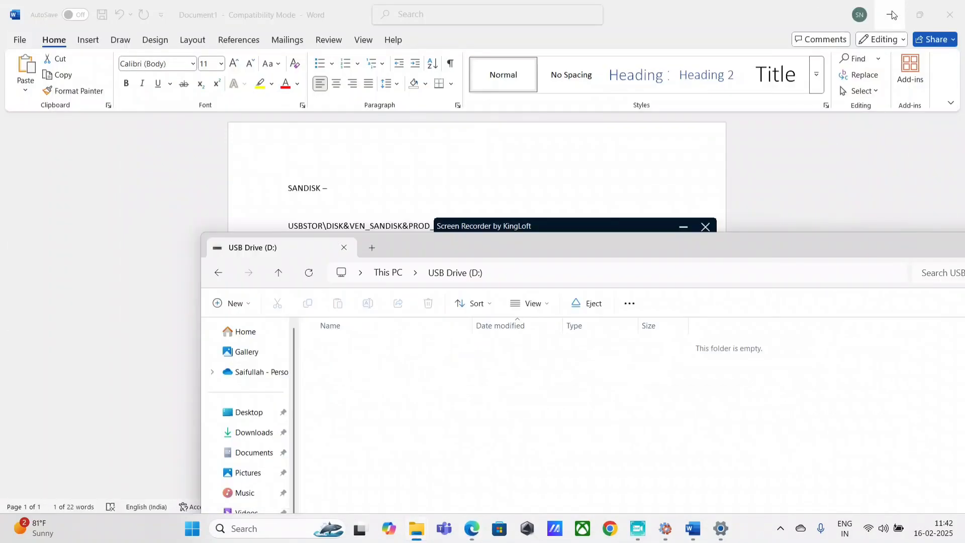
left_click(888, 16)
left_click(889, 16)
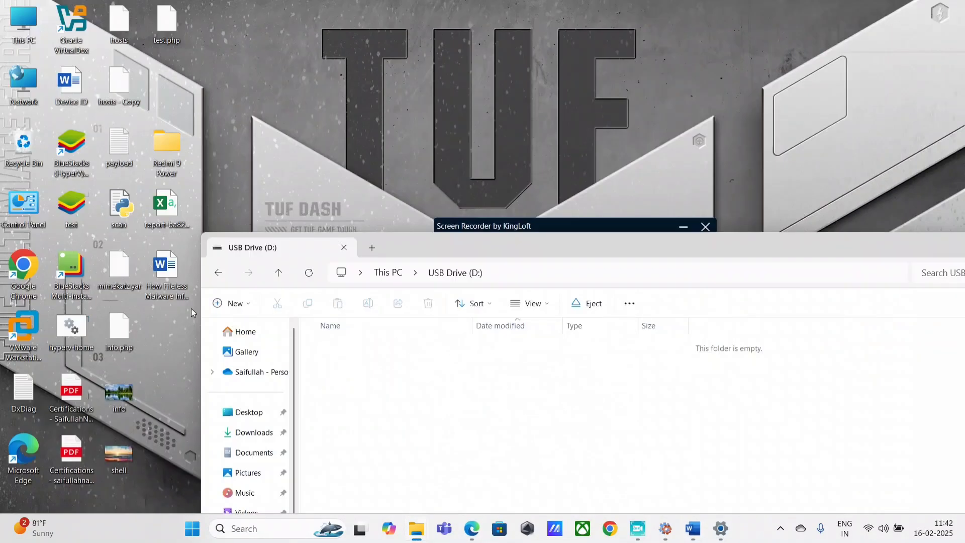
Copy the fileless malware Word file from the desktop onto USB Drive (D:) and verify it's listed
left_click_drag(168, 280, 553, 435)
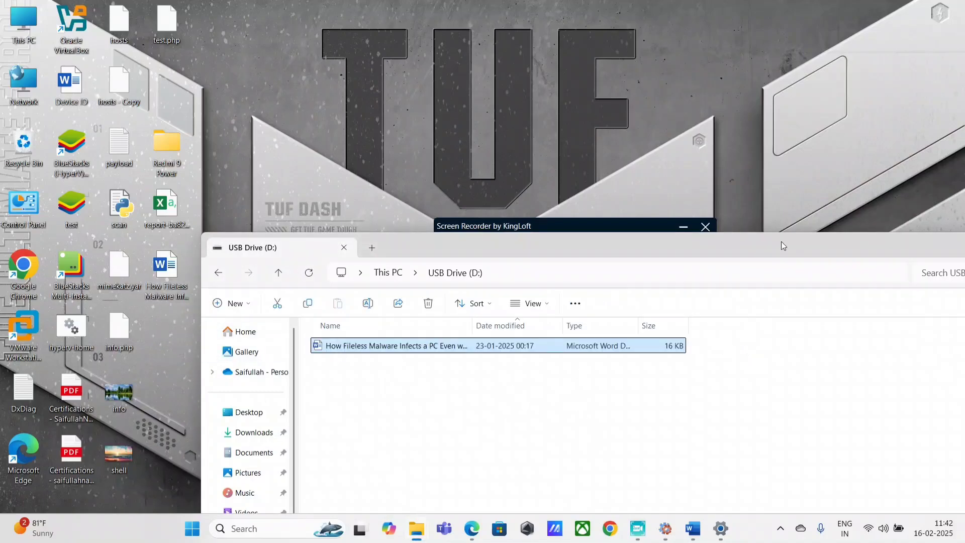
left_click_drag(783, 246, 599, 155)
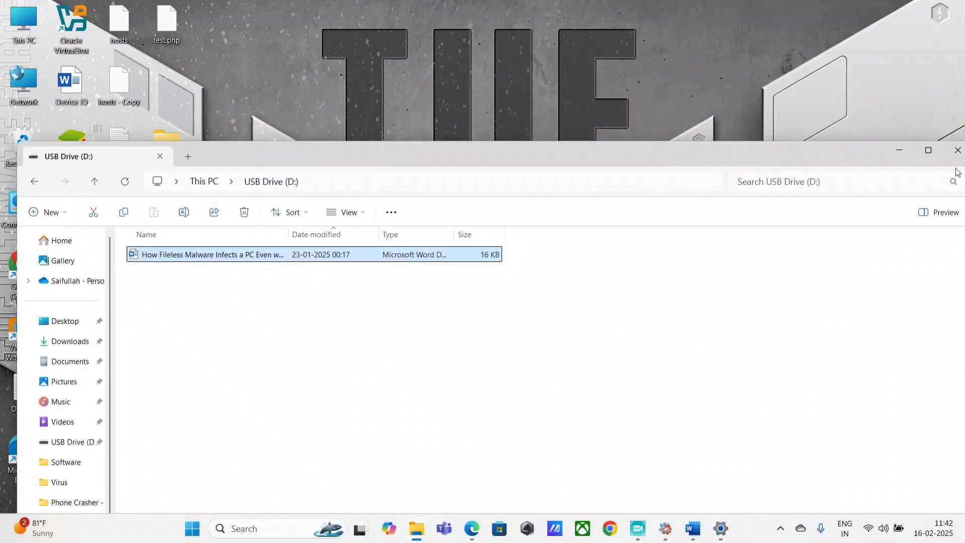
left_click(665, 528)
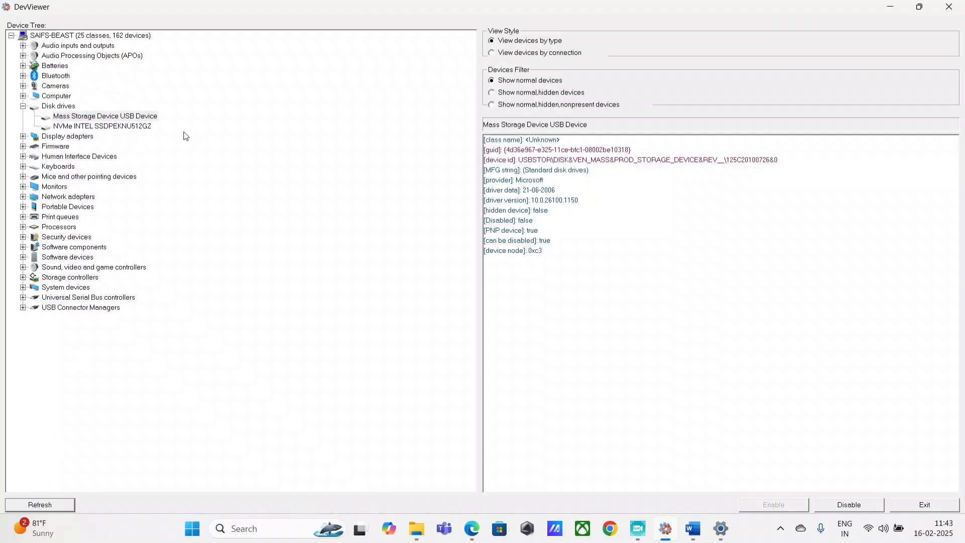
left_click(578, 164)
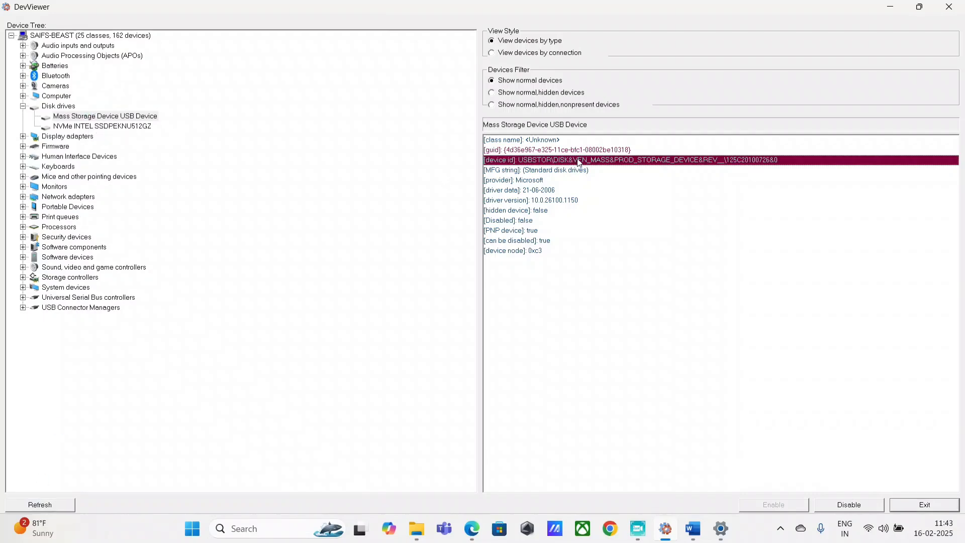
mouse_move(410, 534)
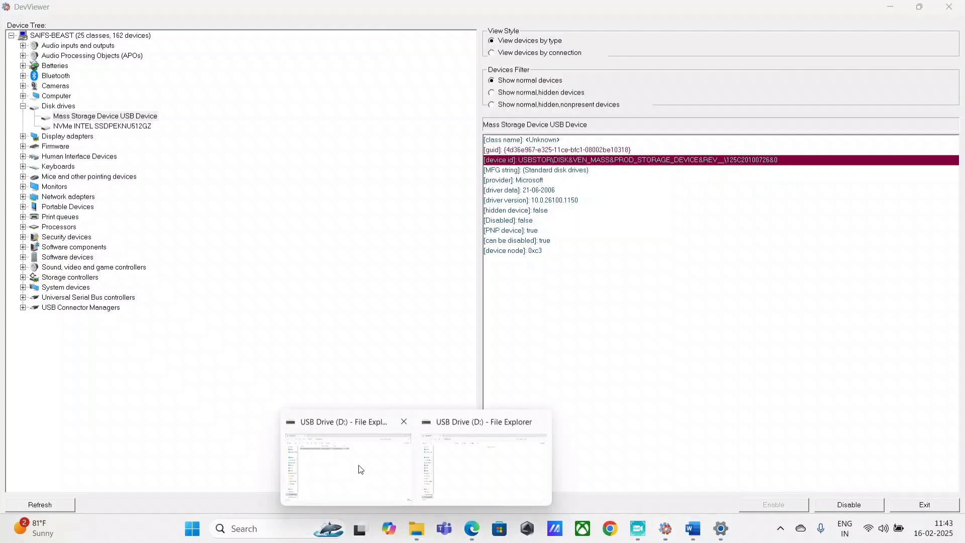
left_click(360, 467)
left_click(75, 443)
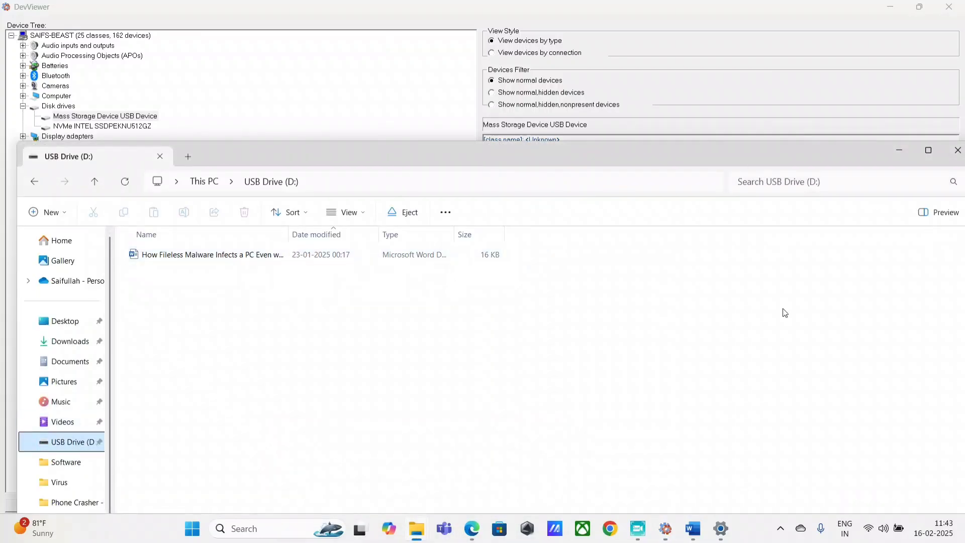
Review DevViewer and the Managed by Contoso settings page, then hide the settings window
left_click(664, 537)
left_click(729, 534)
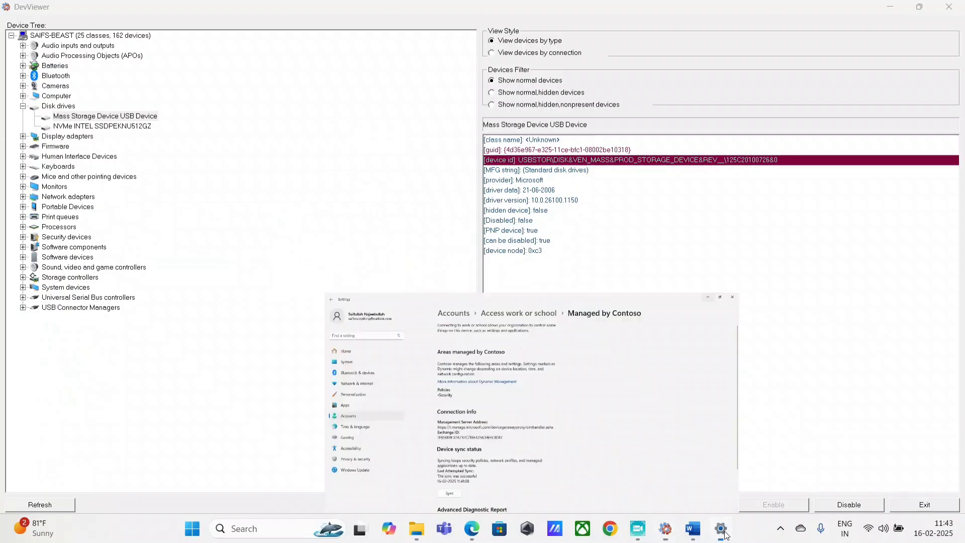
mouse_move(716, 534)
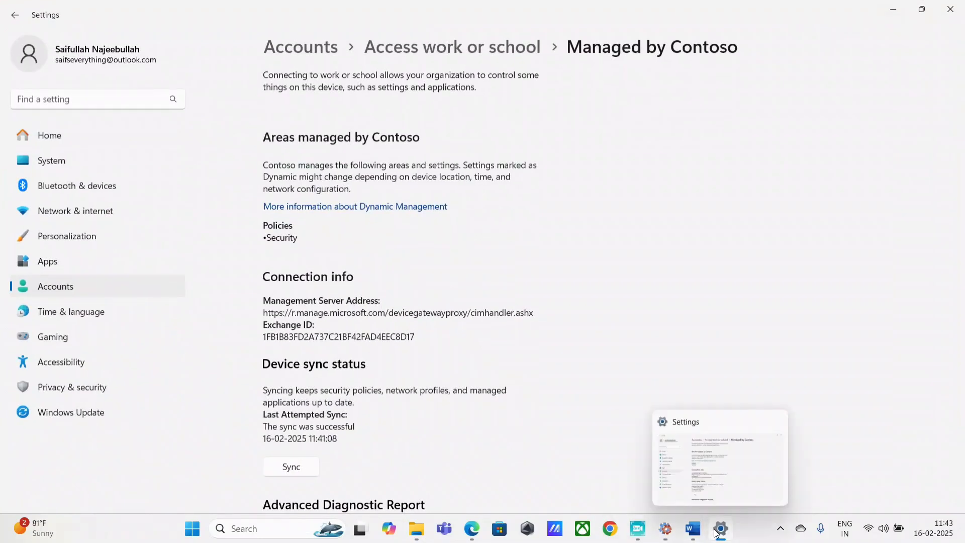
mouse_move(668, 536)
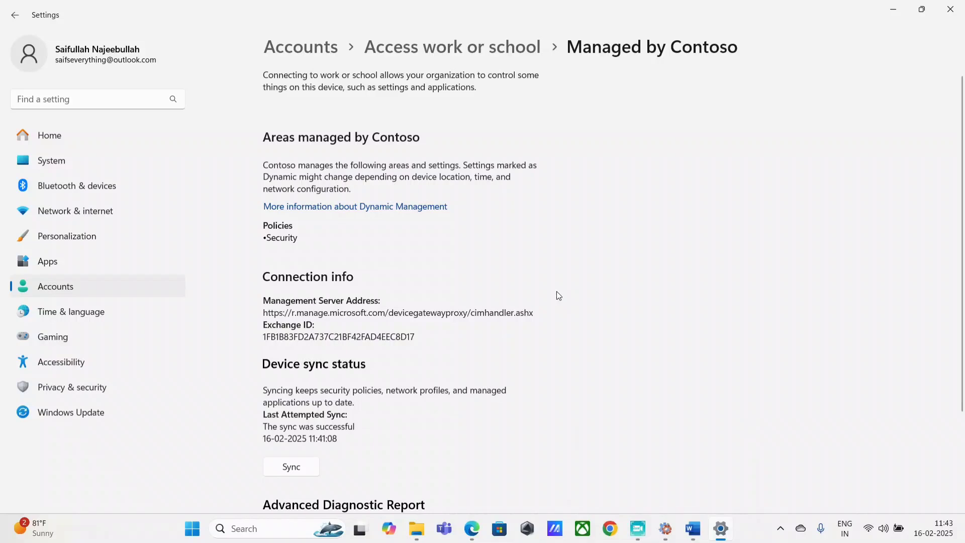
left_click(721, 528)
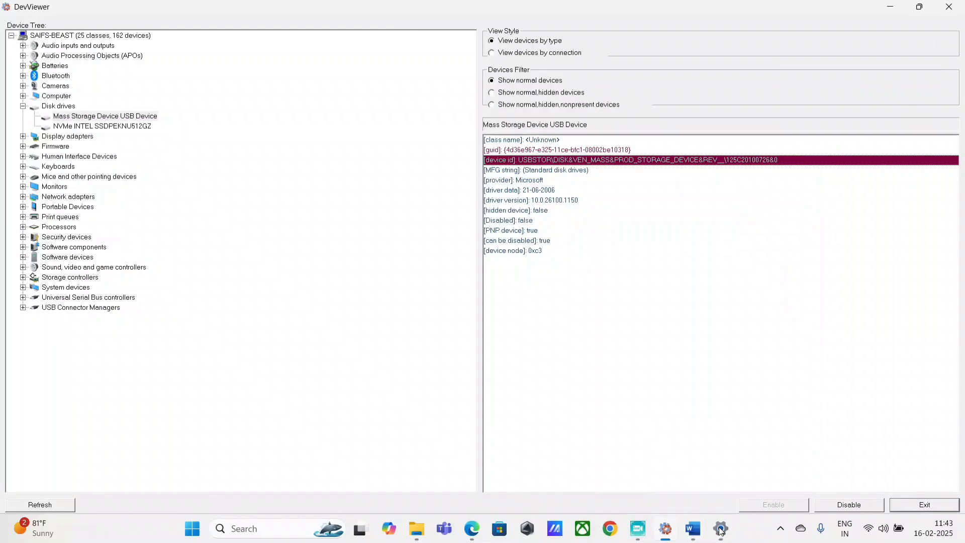
mouse_move(674, 531)
left_click(634, 488)
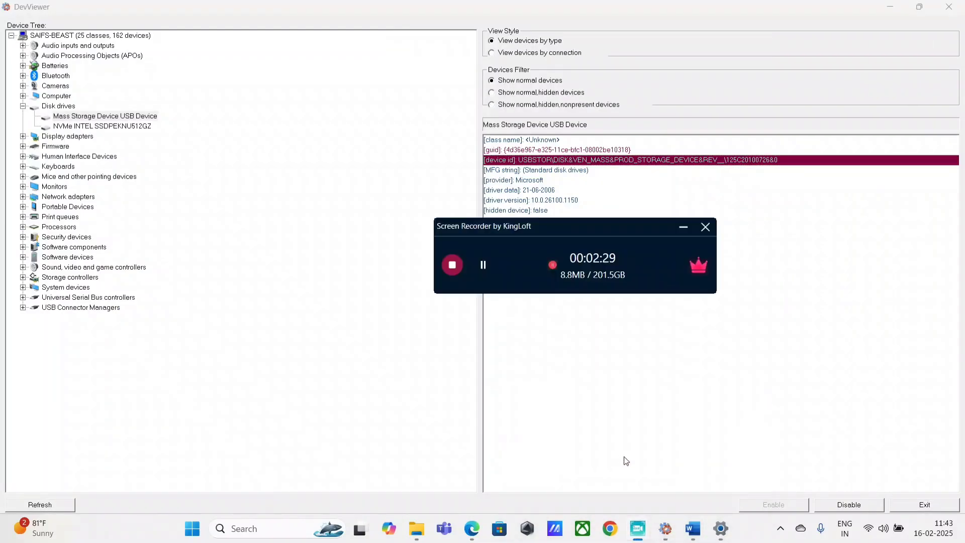